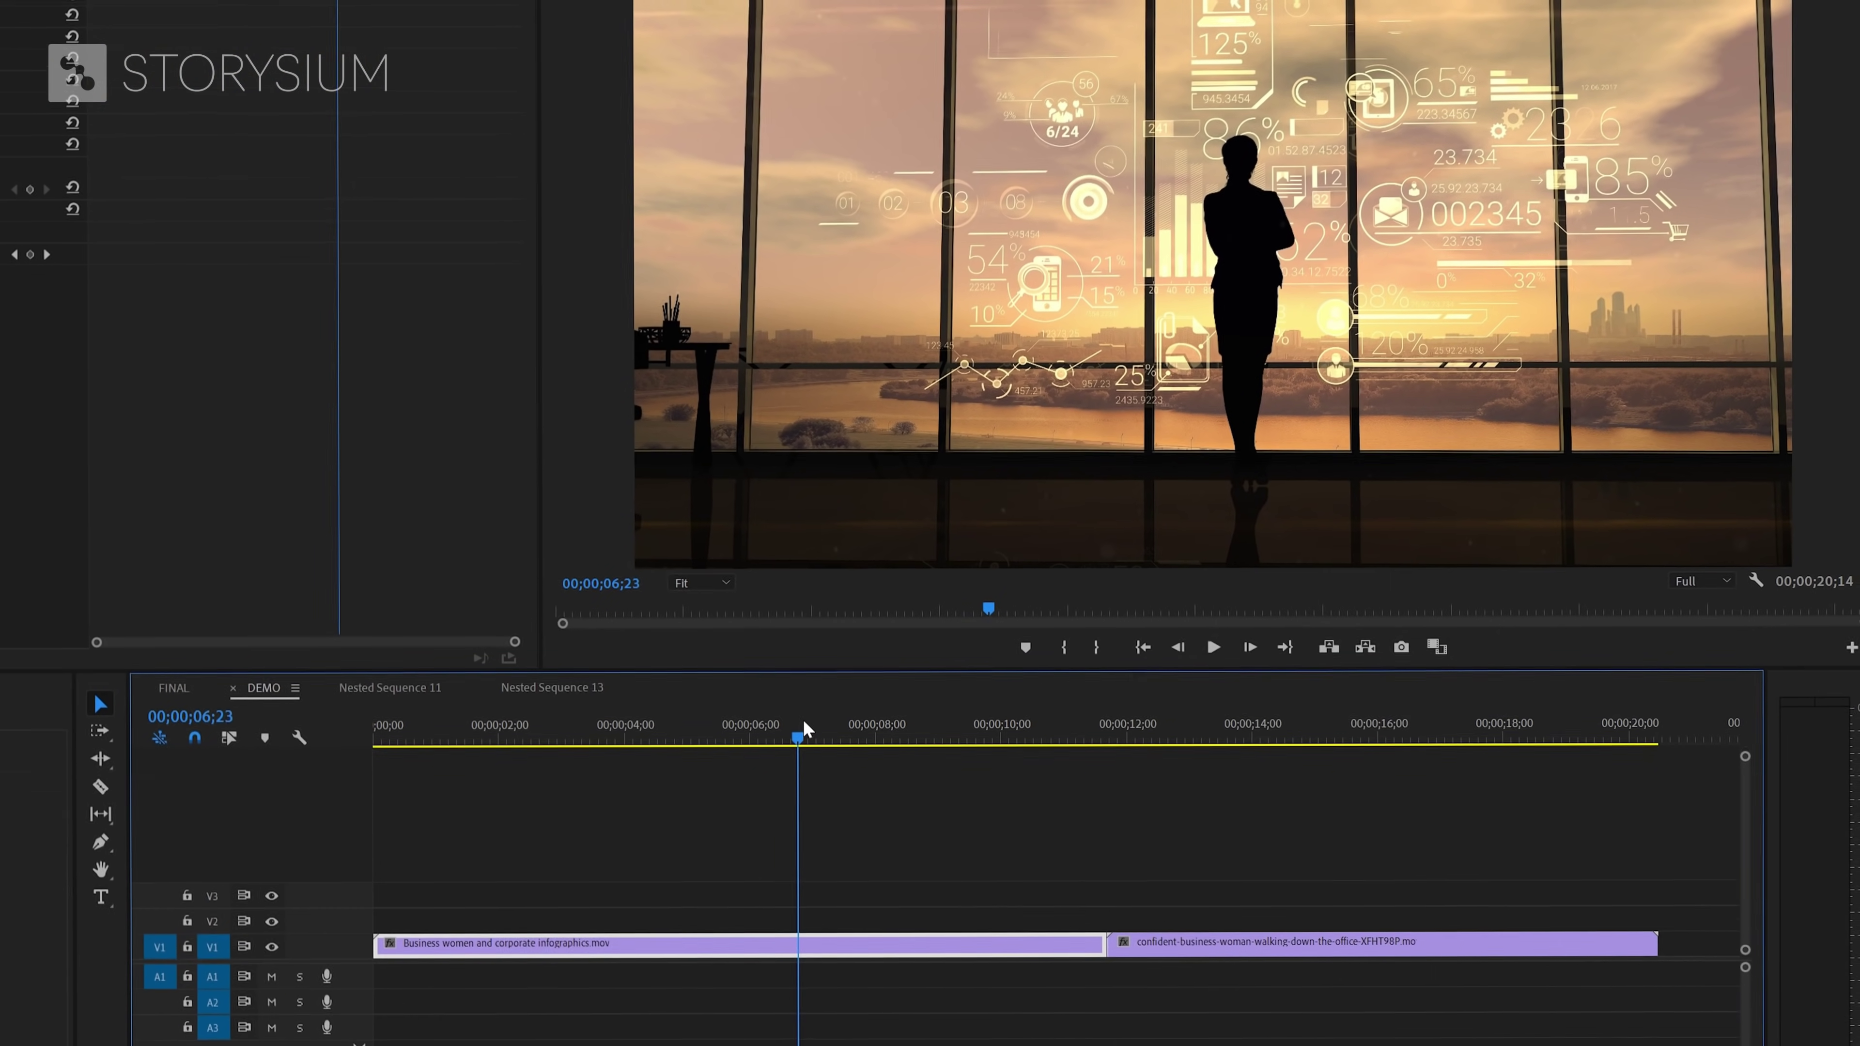
- Move the office clip onto V2 and slide it left to overlap the infographics clip's end
drag(802, 716, 766, 784)
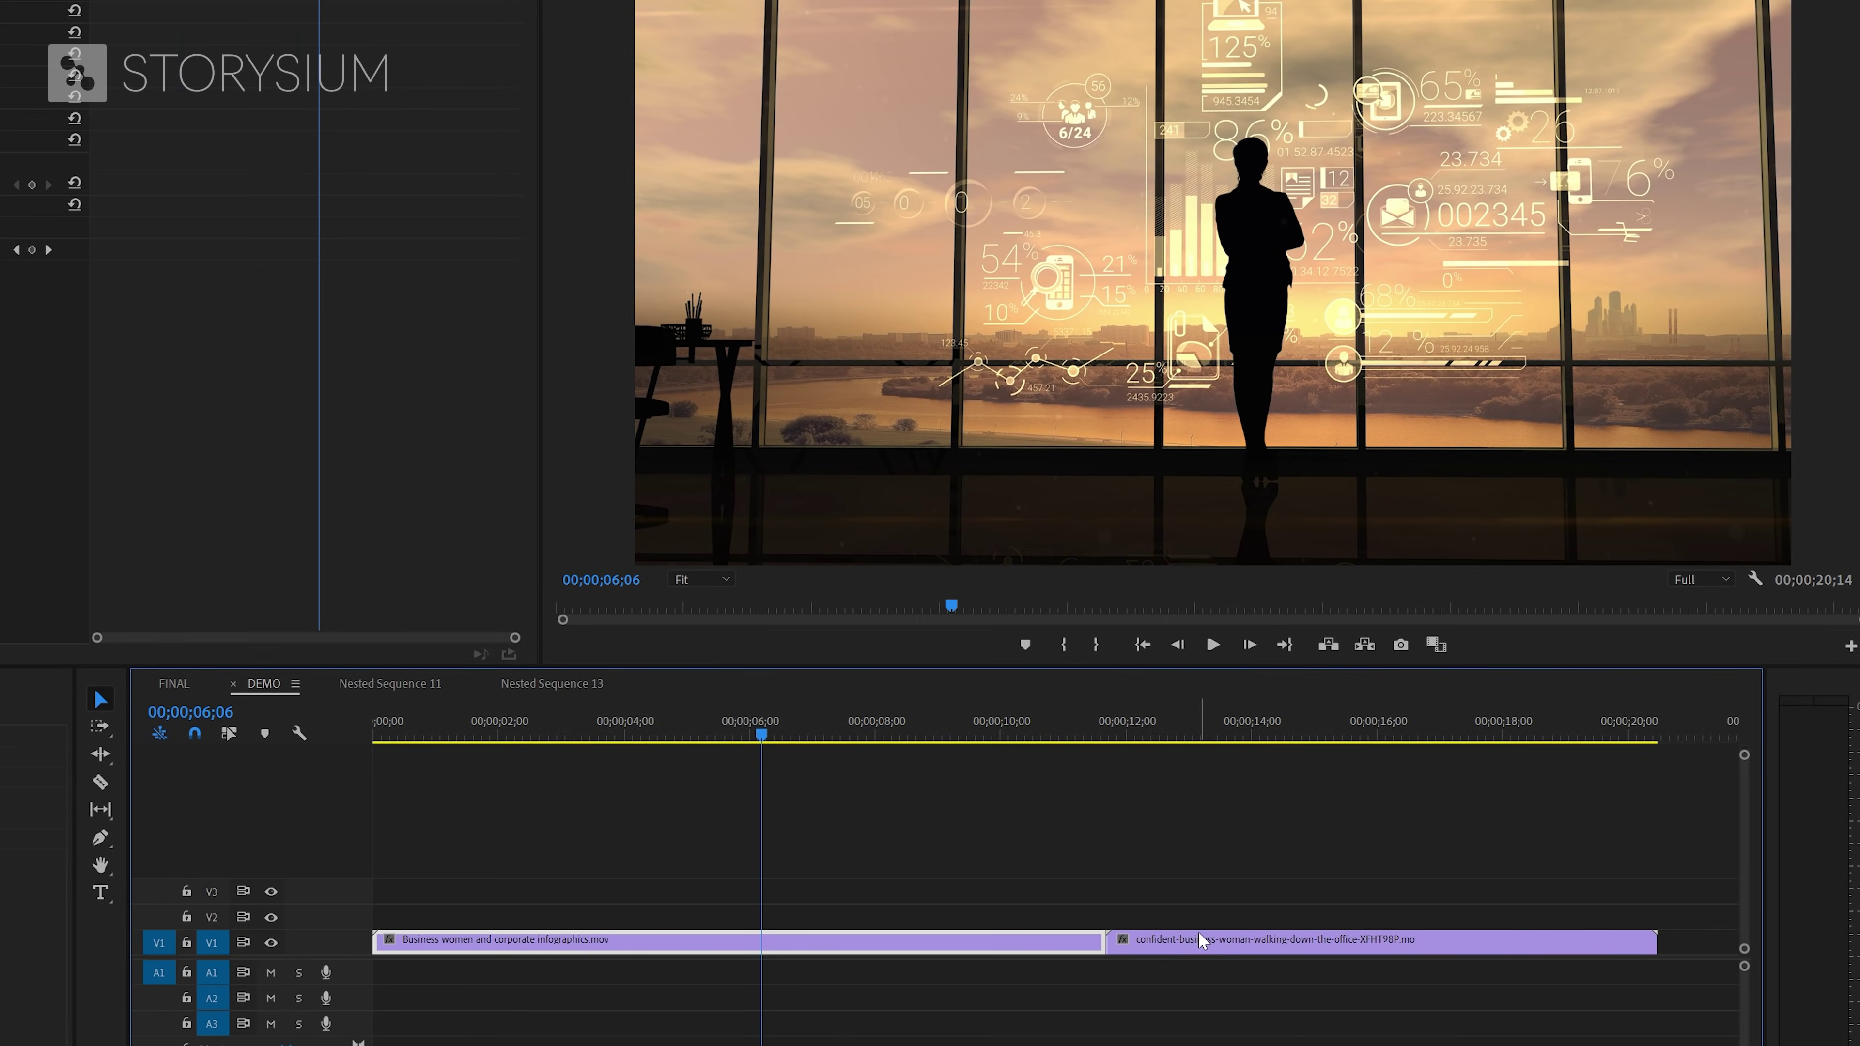
mouse_move(1197, 932)
mouse_down()
mouse_move(1223, 937)
mouse_move(1193, 944)
mouse_move(1186, 916)
mouse_up()
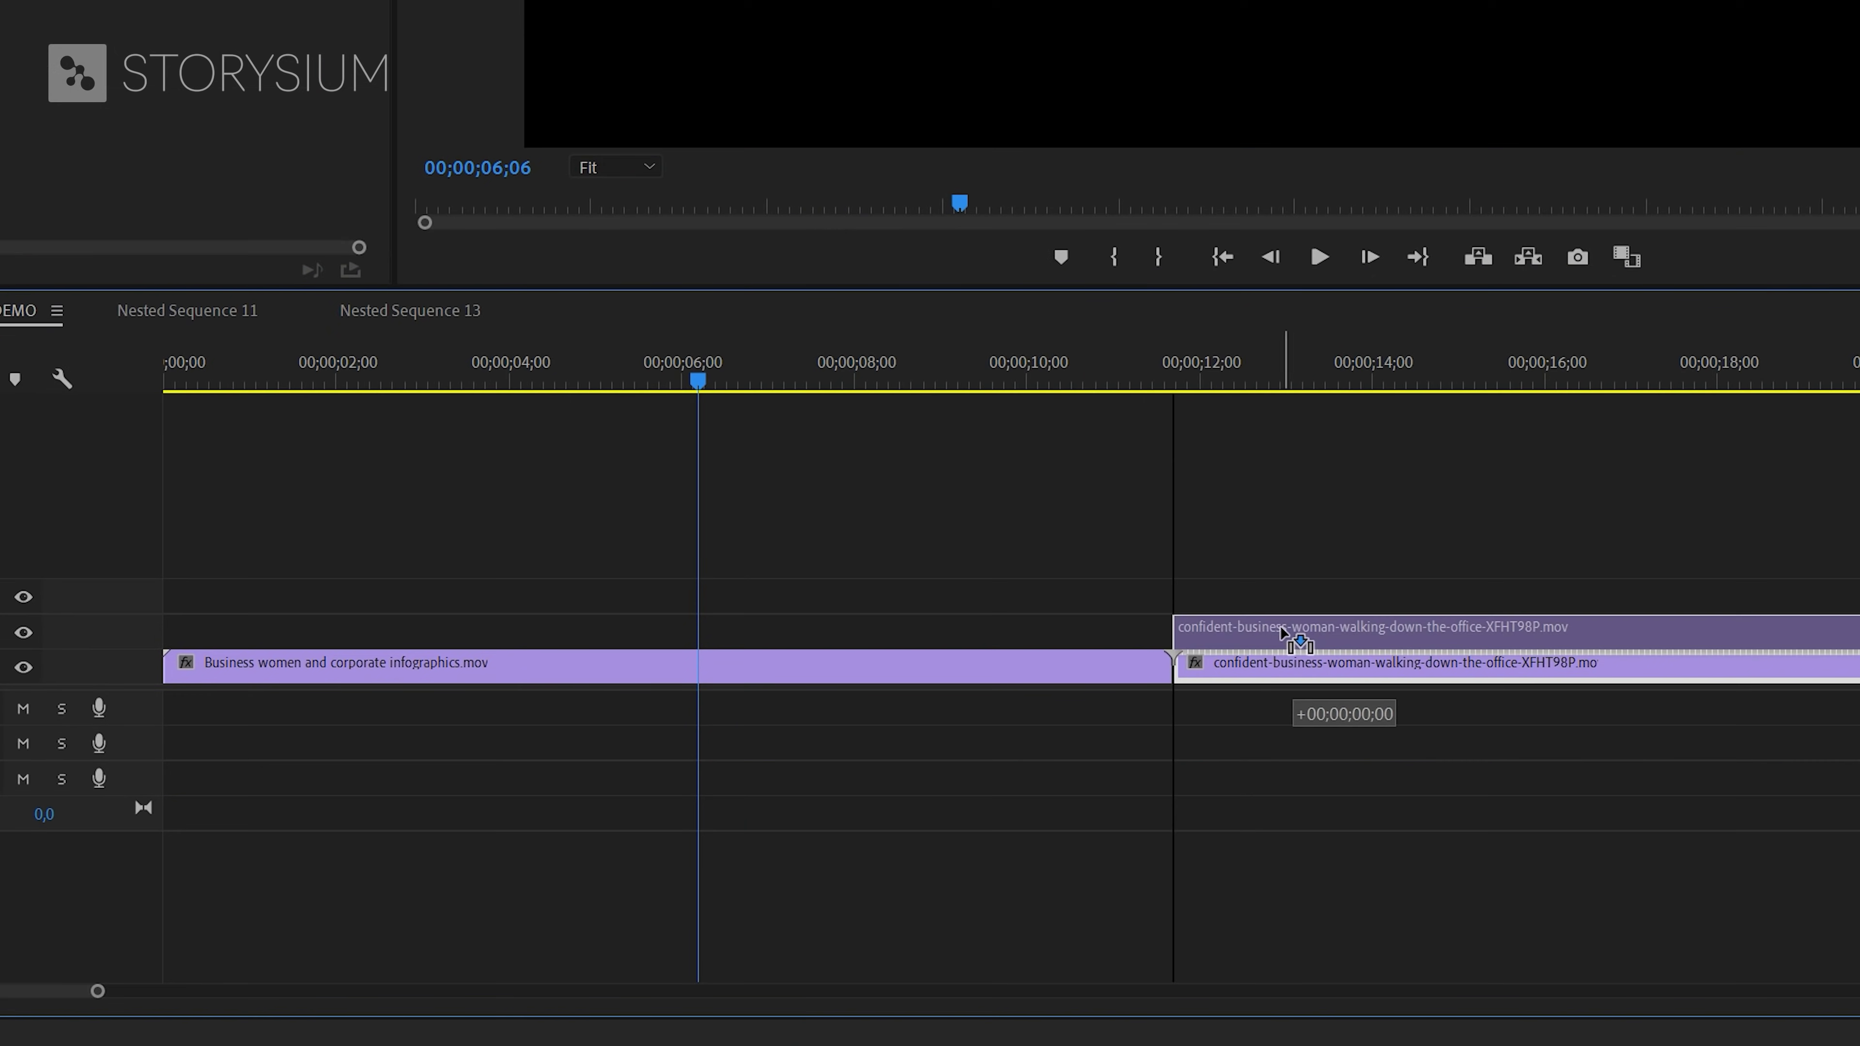
drag(1283, 632, 1129, 645)
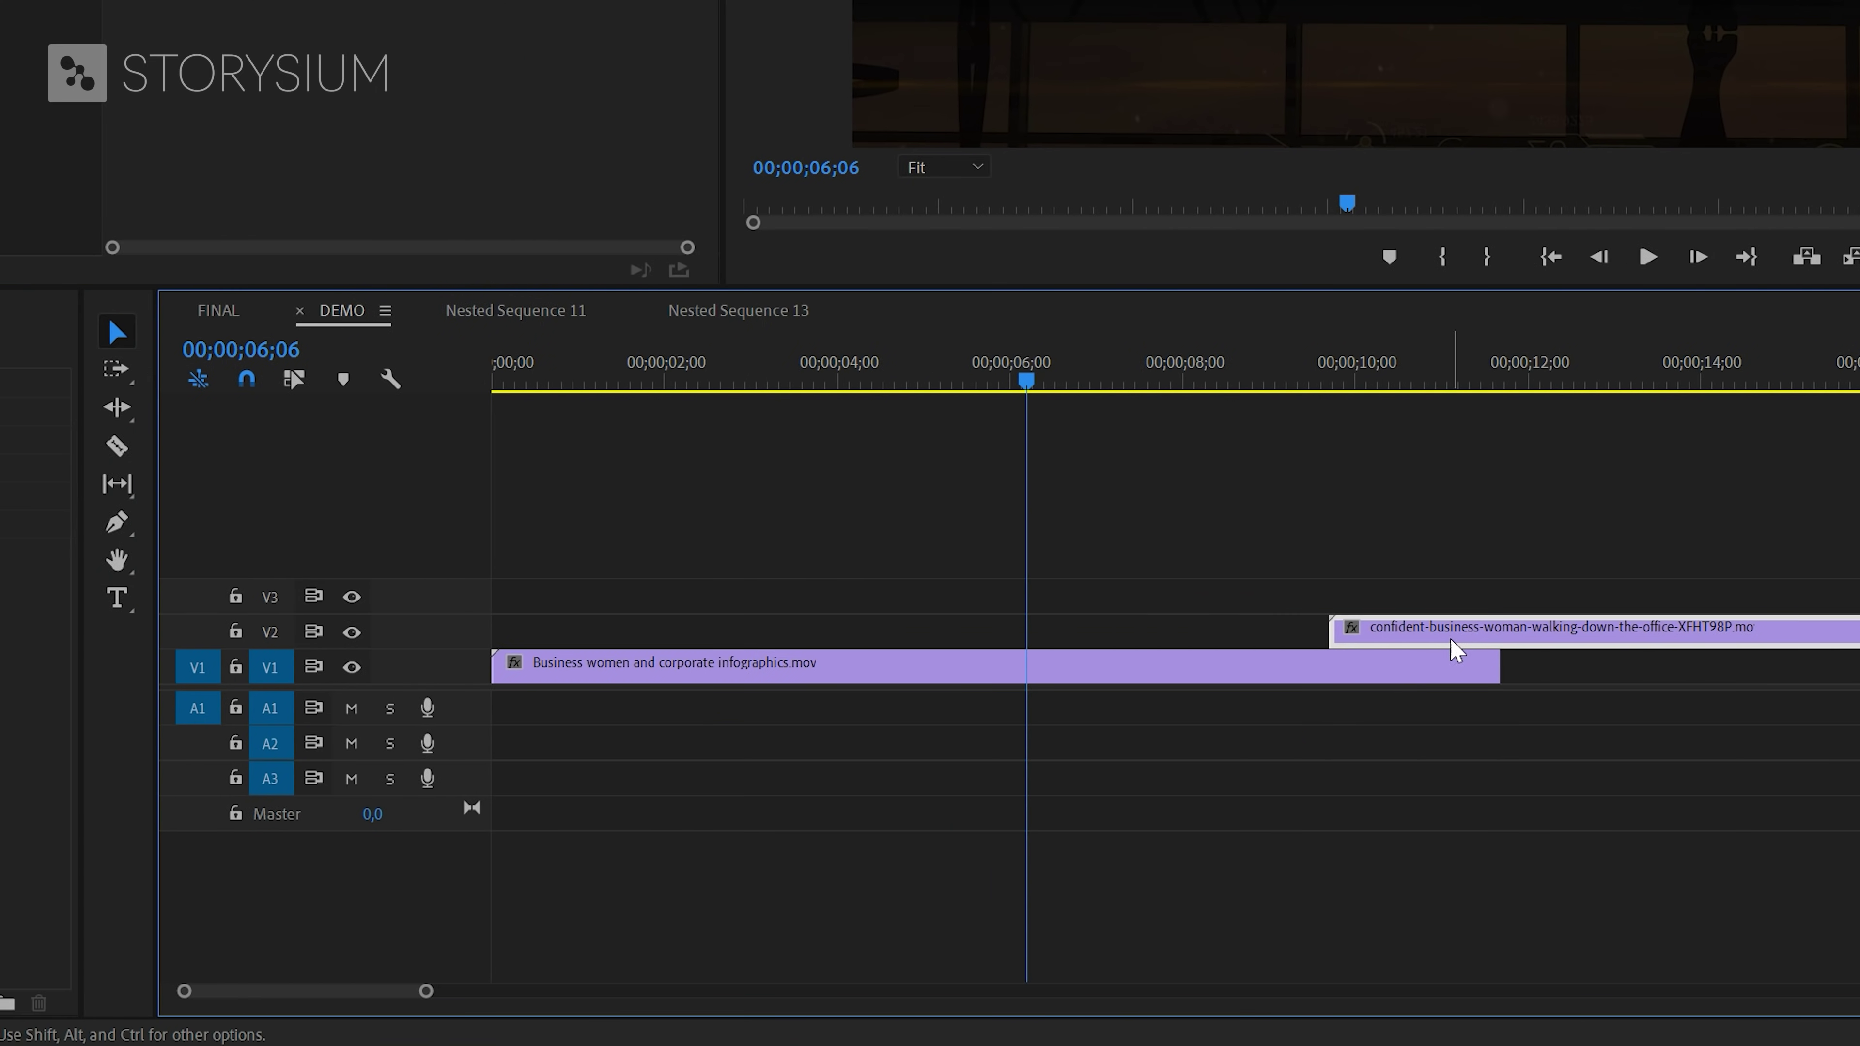
- Razor-cut the V2 clip at V1's end and drop the right piece onto V1
key(c)
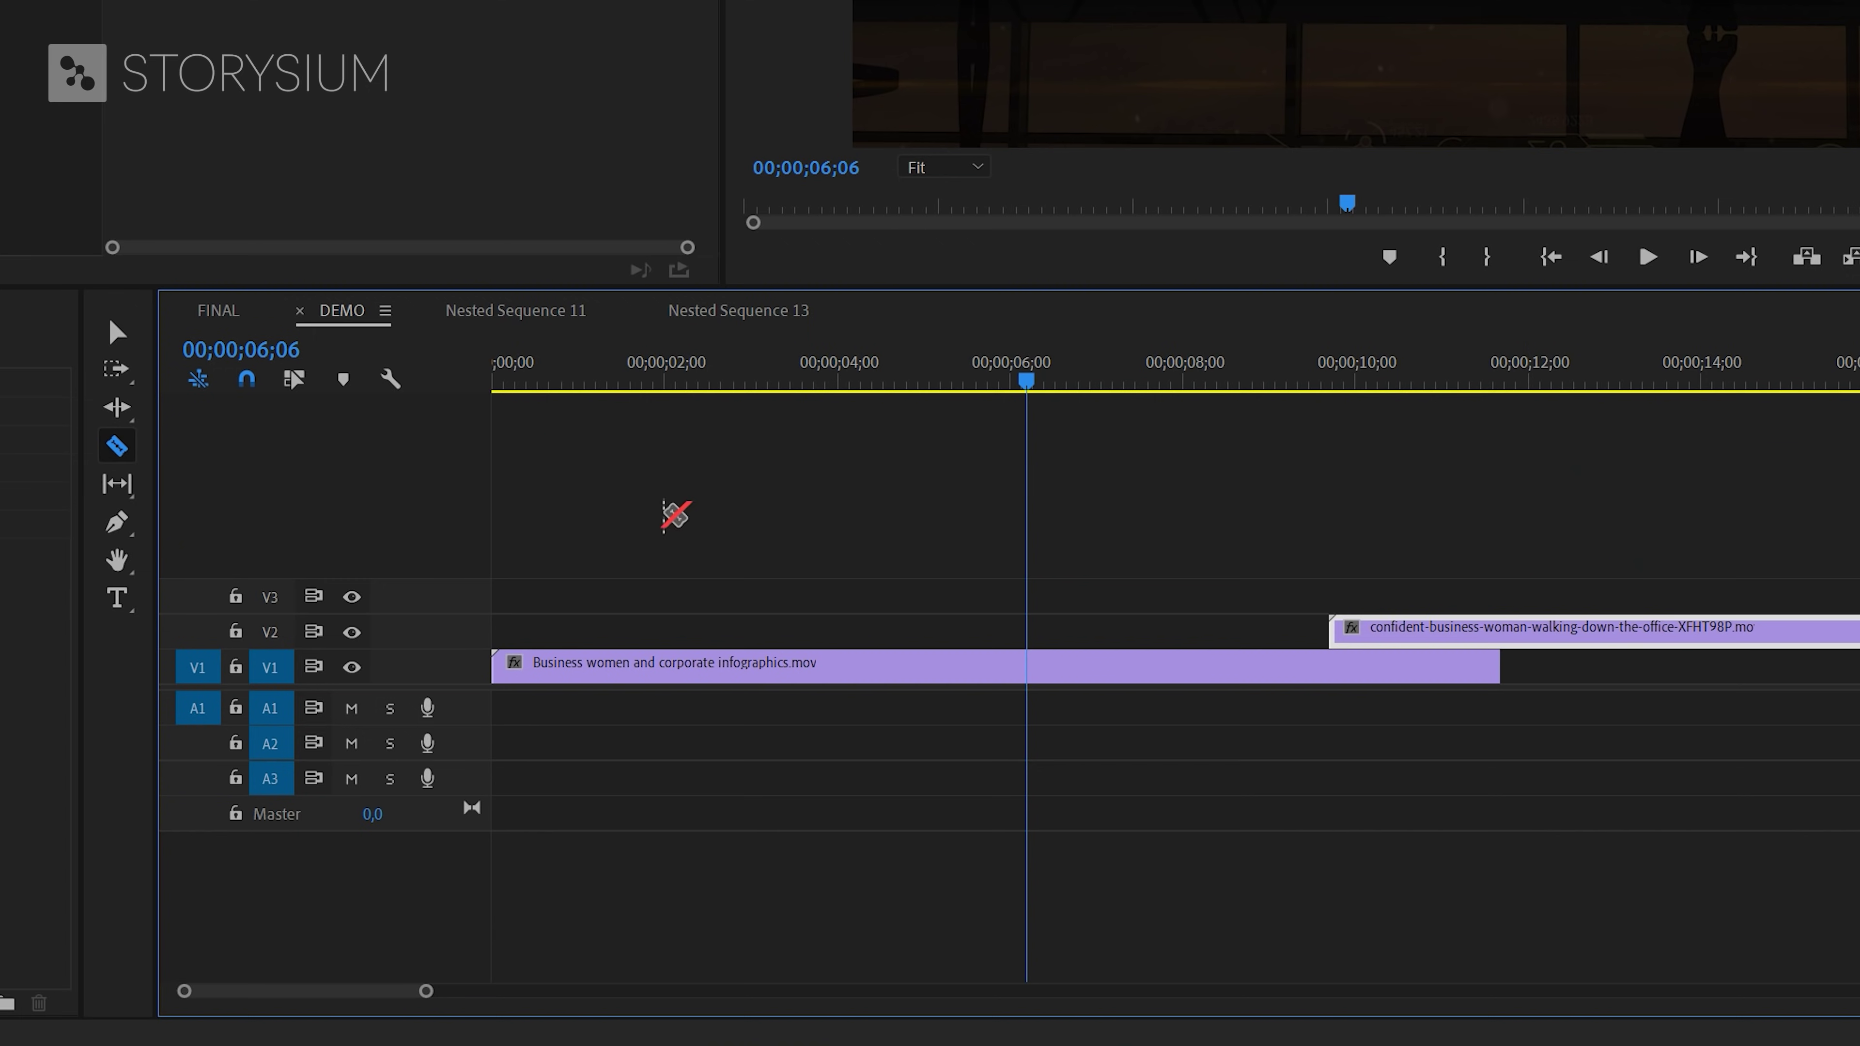
click(1501, 629)
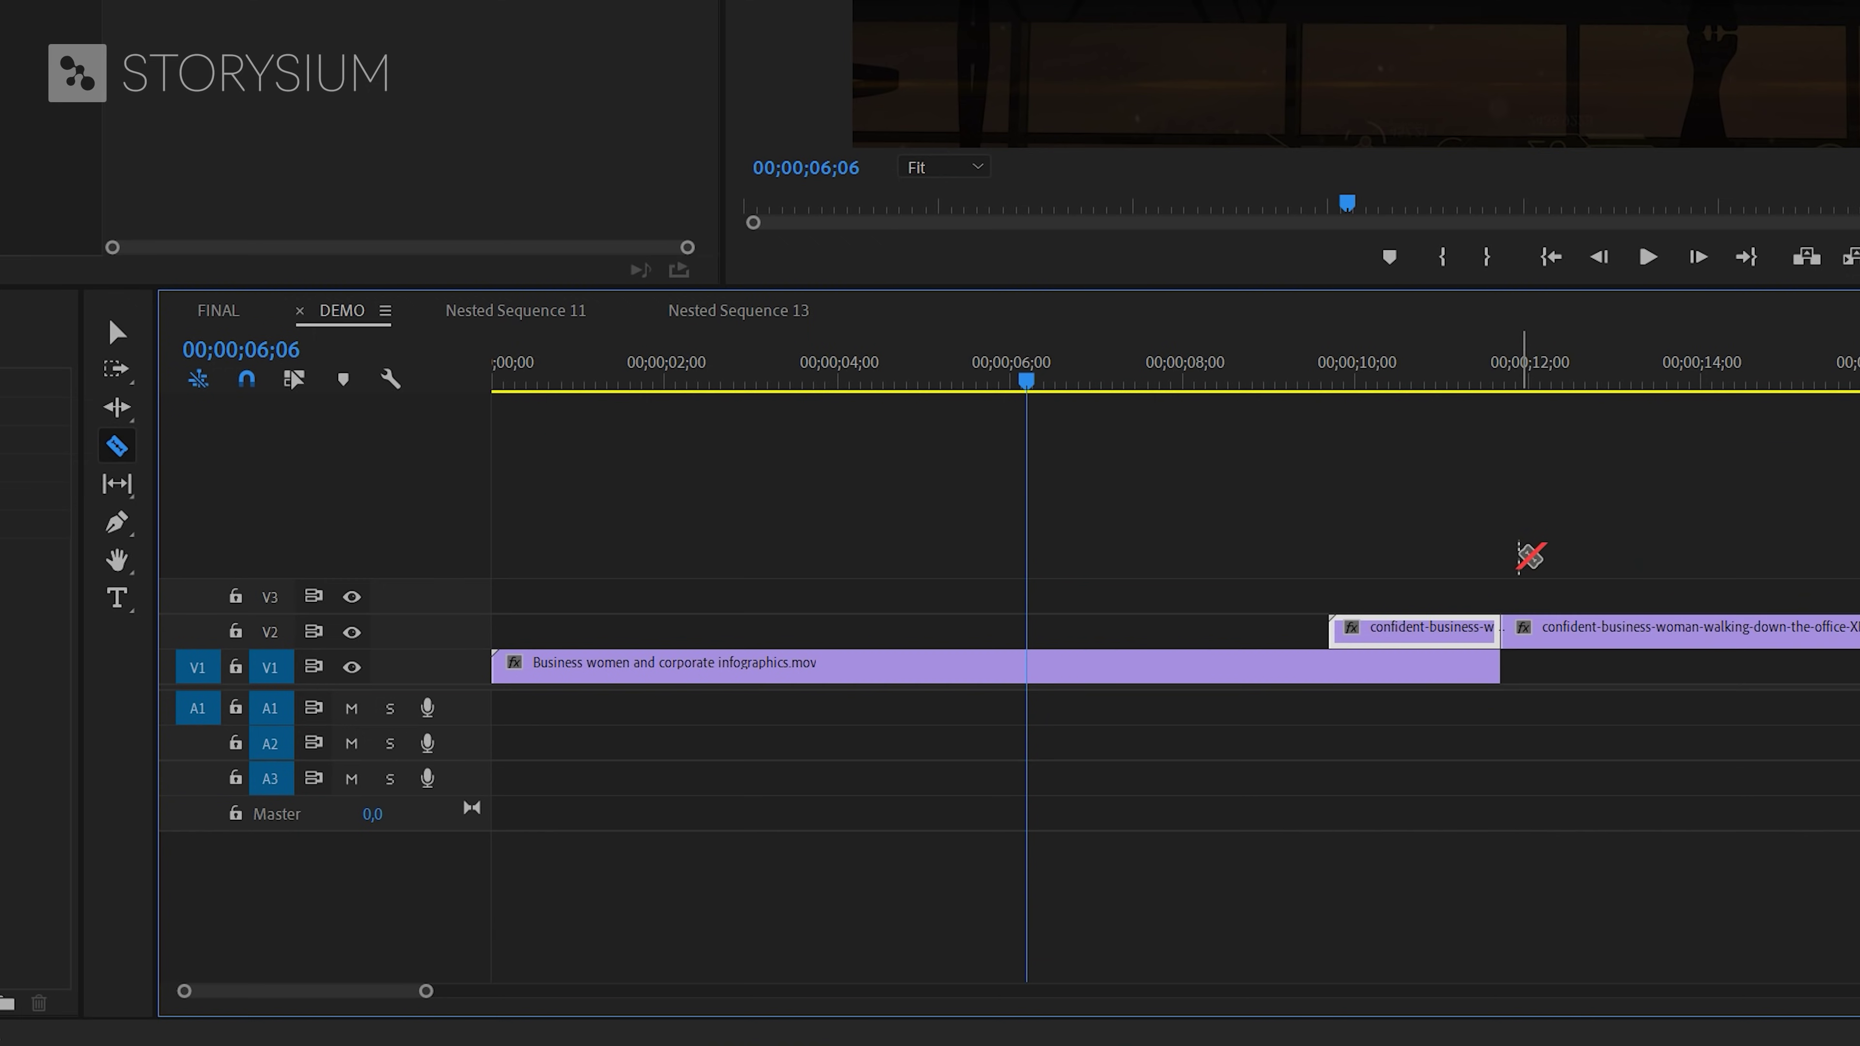
key(v)
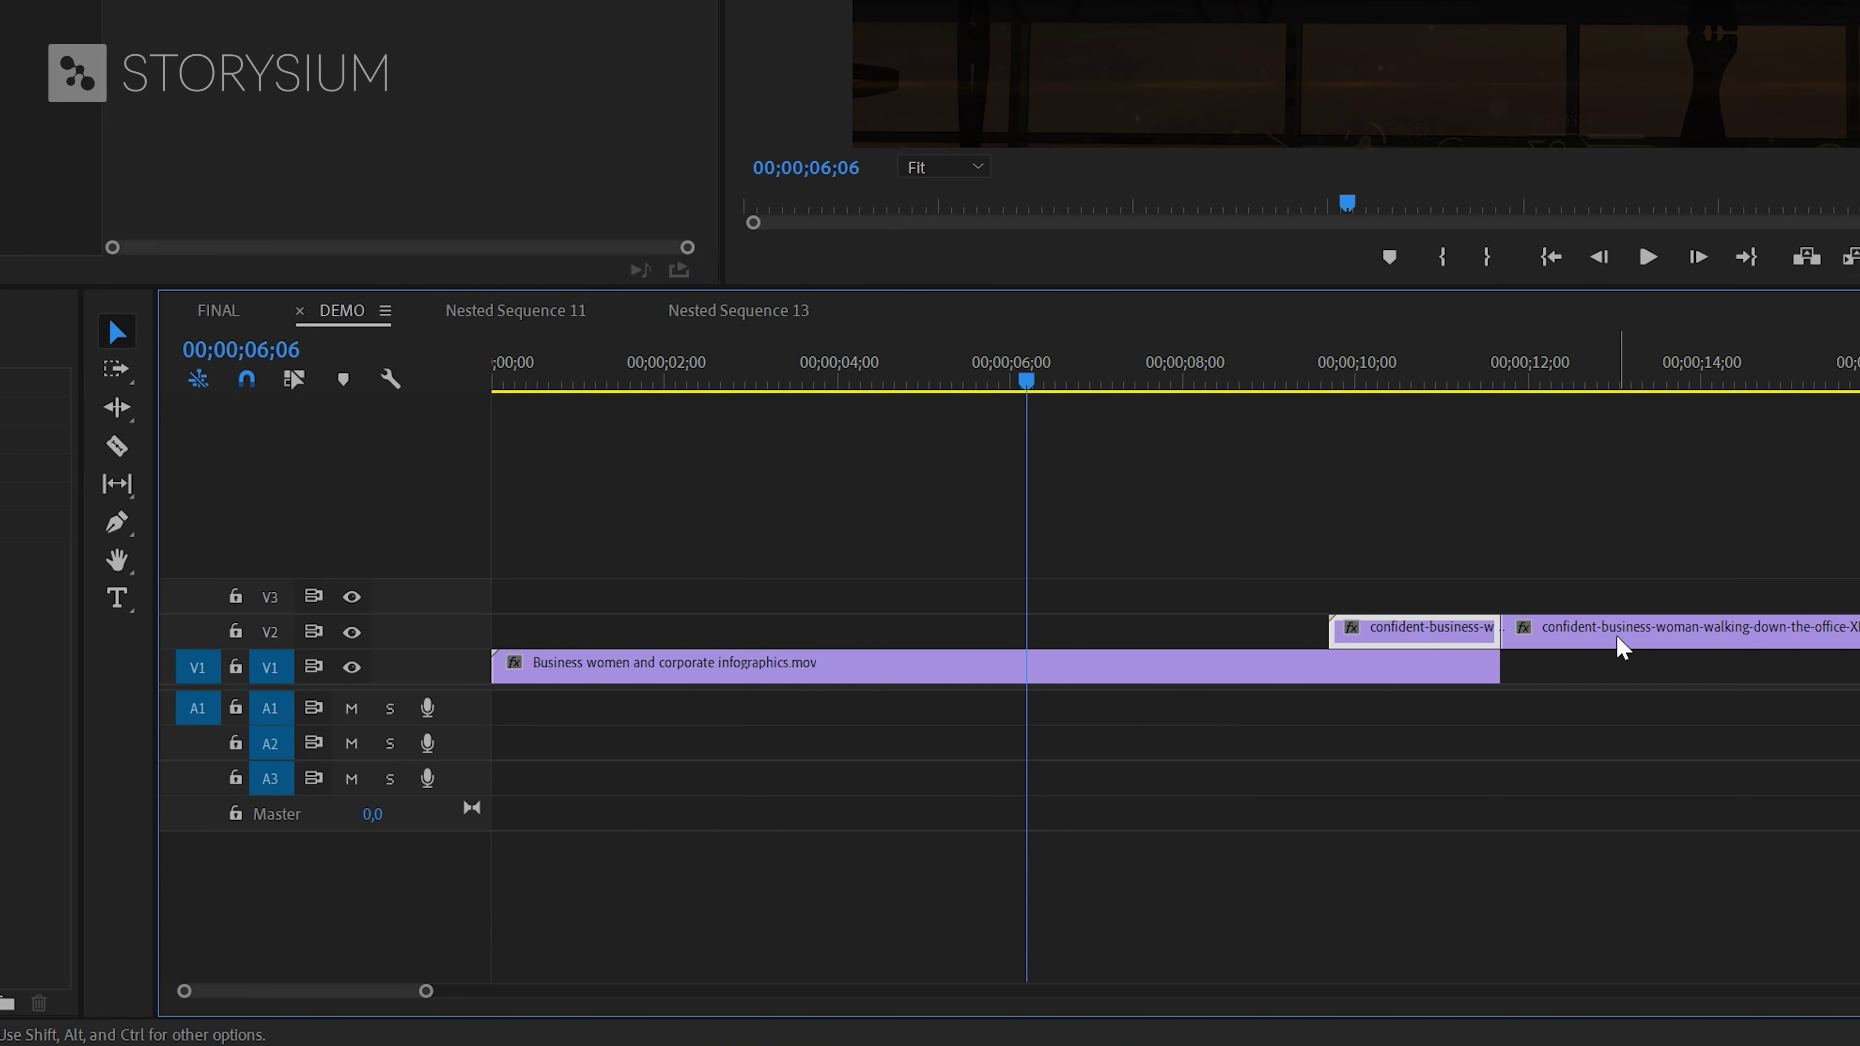
drag(1622, 648, 1616, 689)
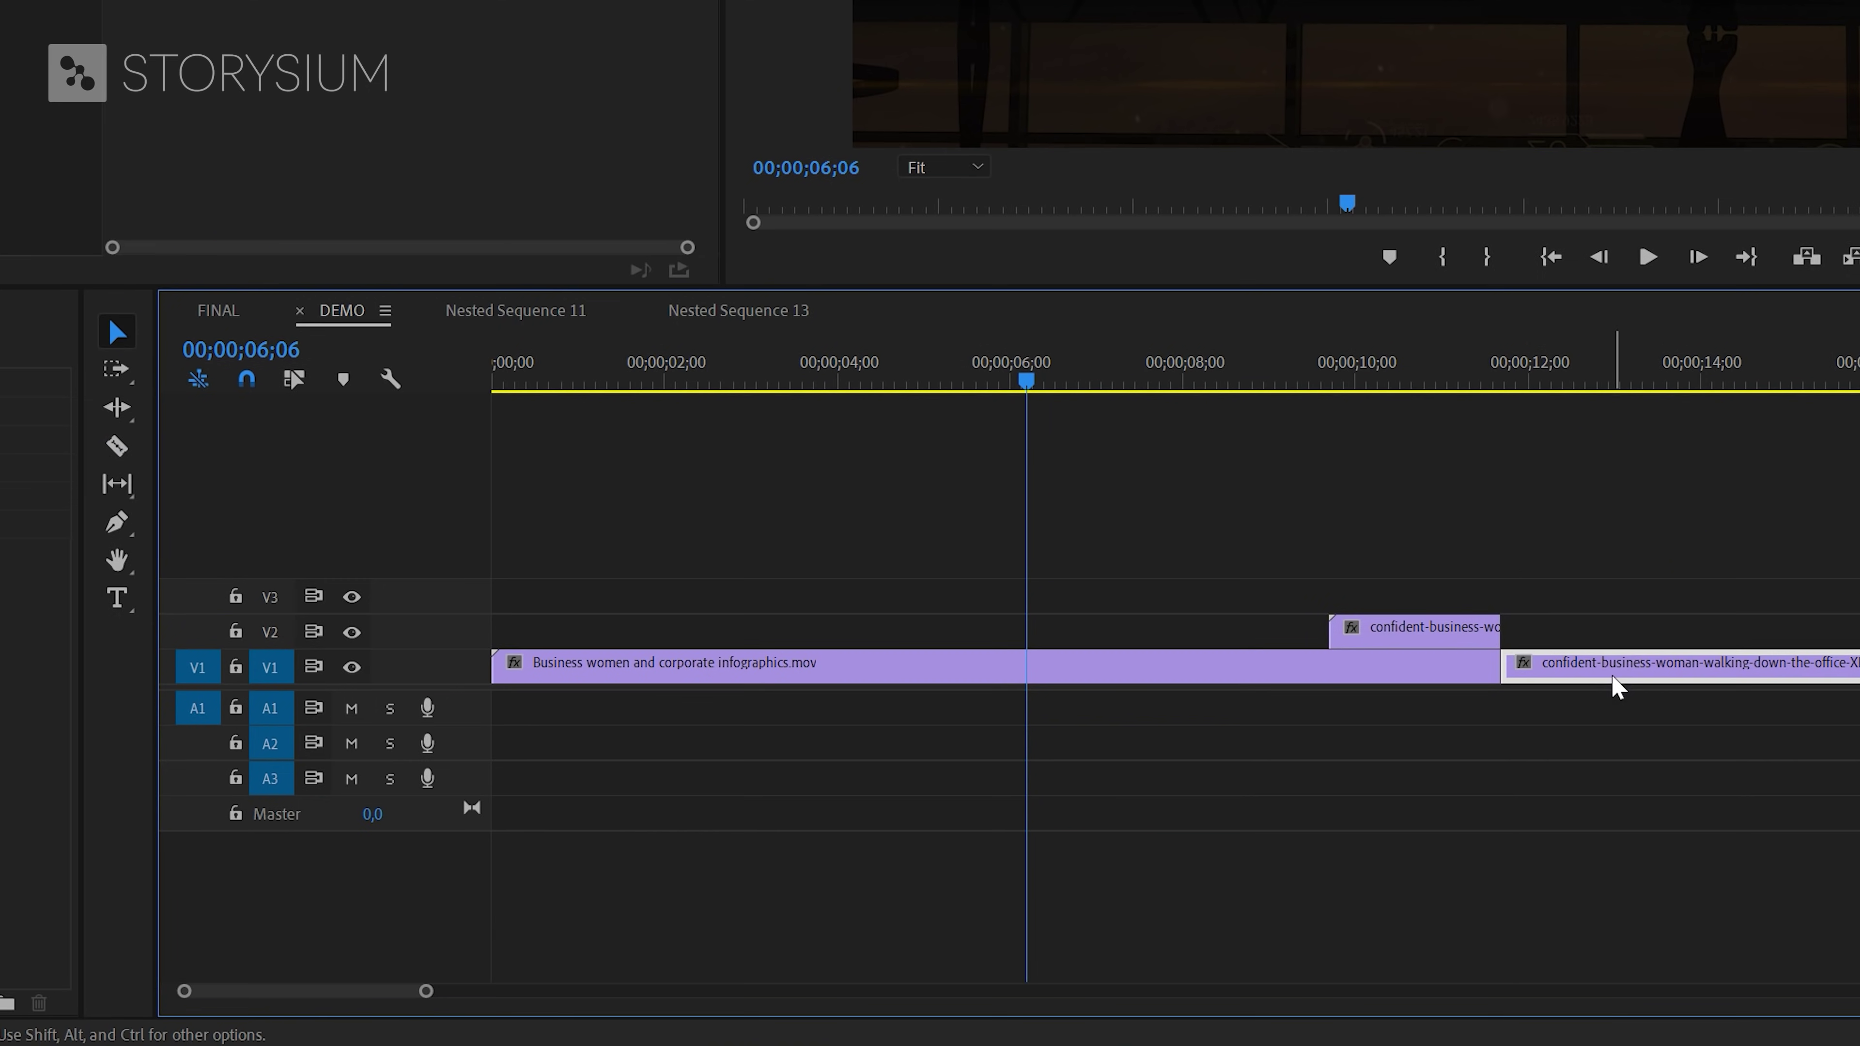
click(1432, 636)
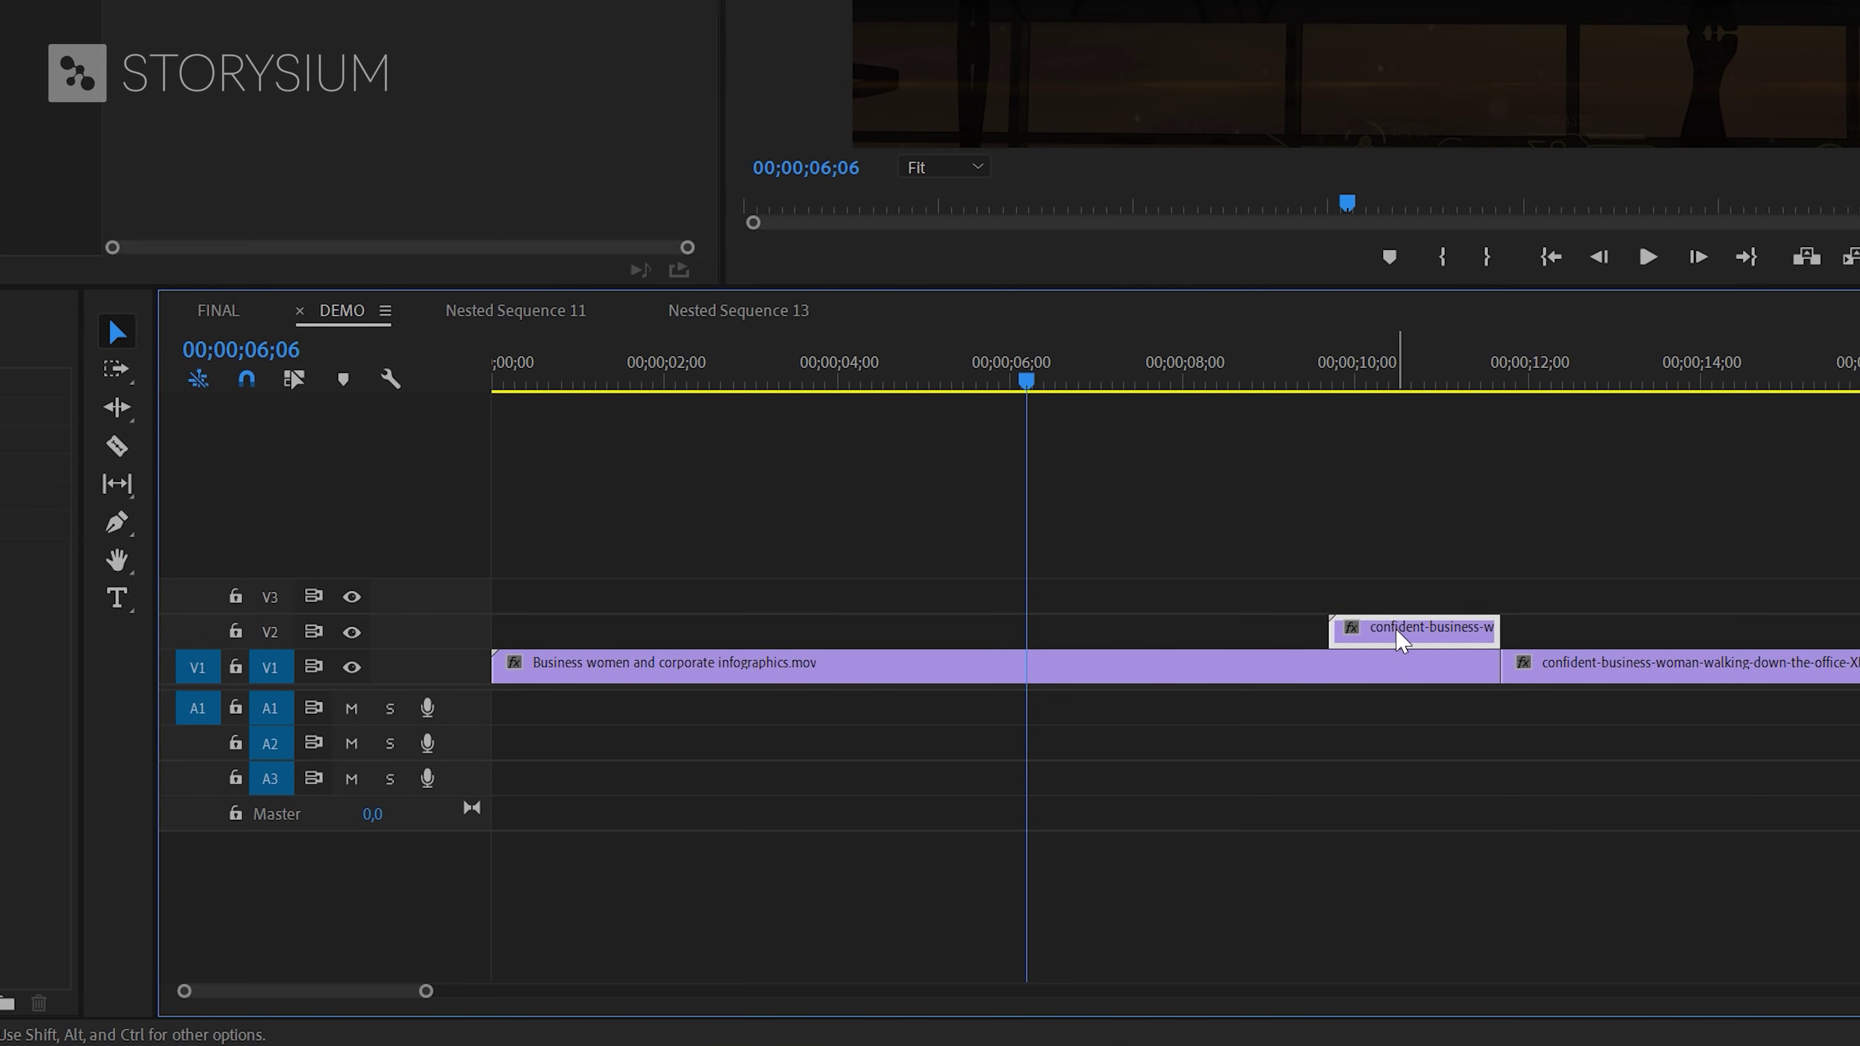
- Apply the Distort > Transform effect to the short V2 clip
click(162, 382)
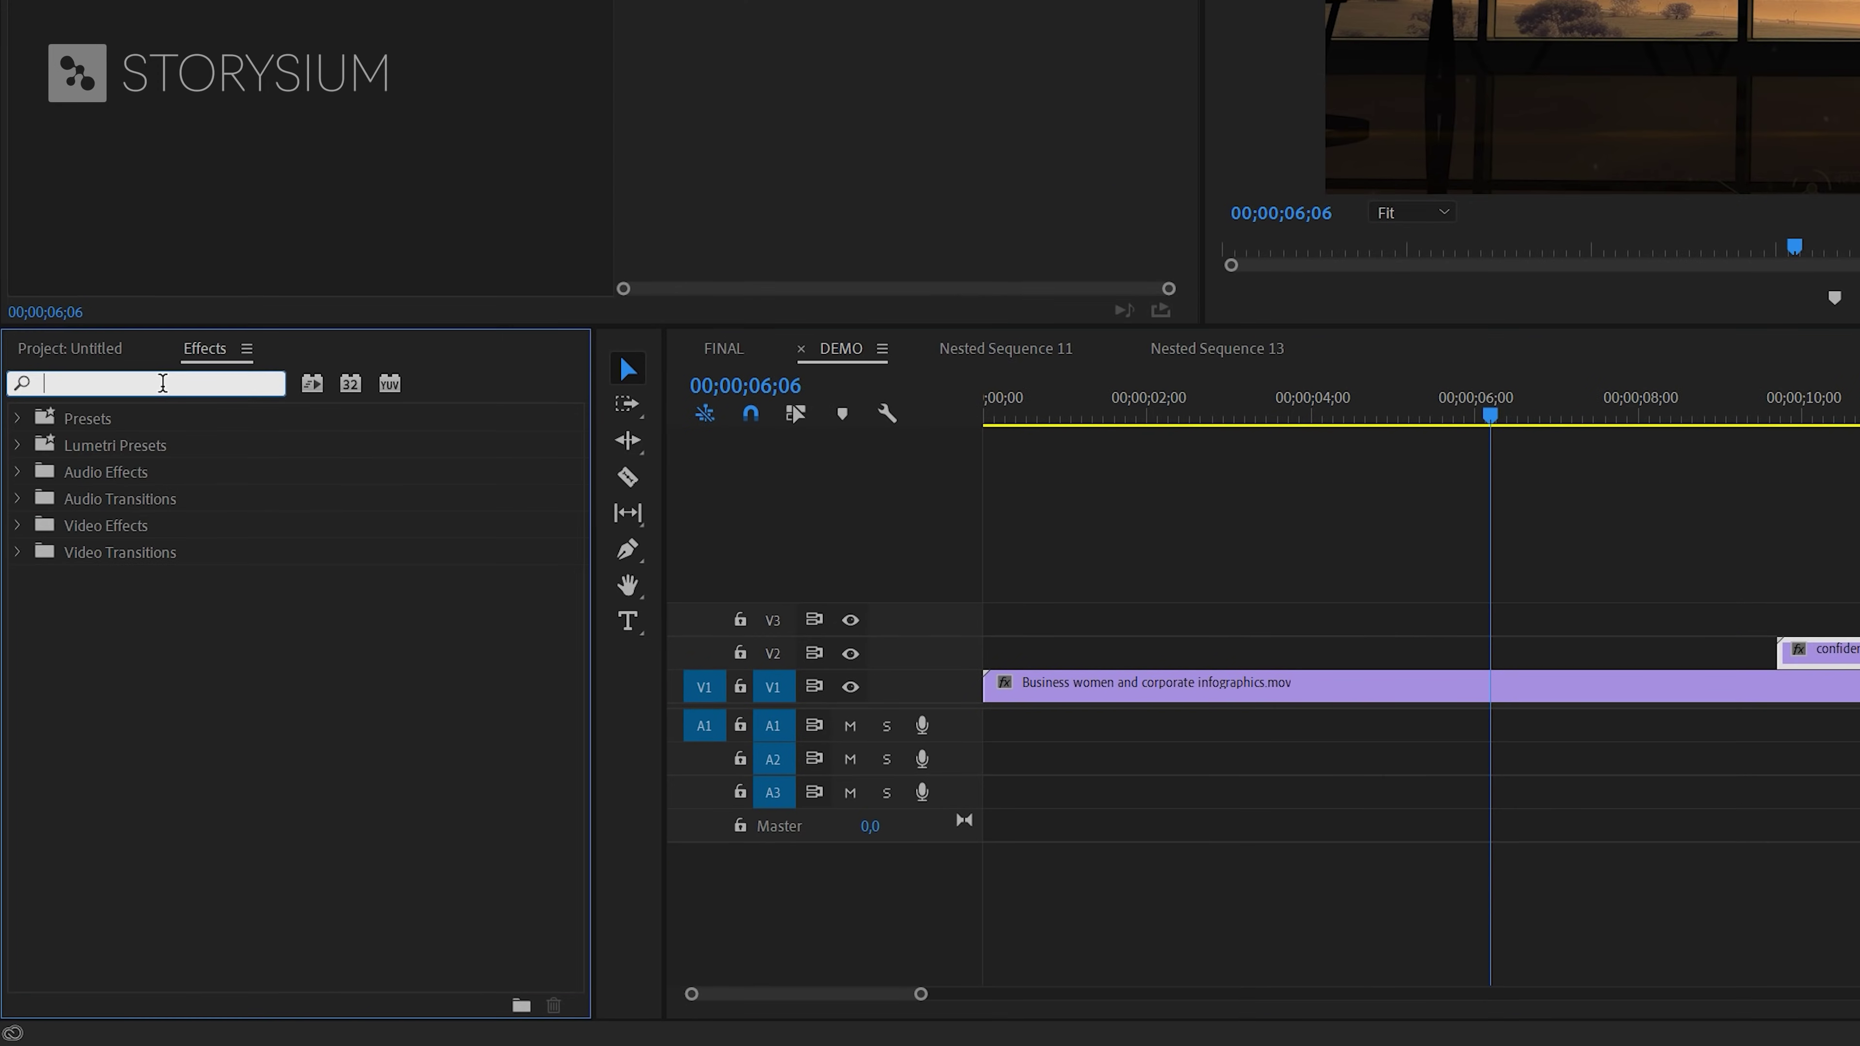
text(transf)
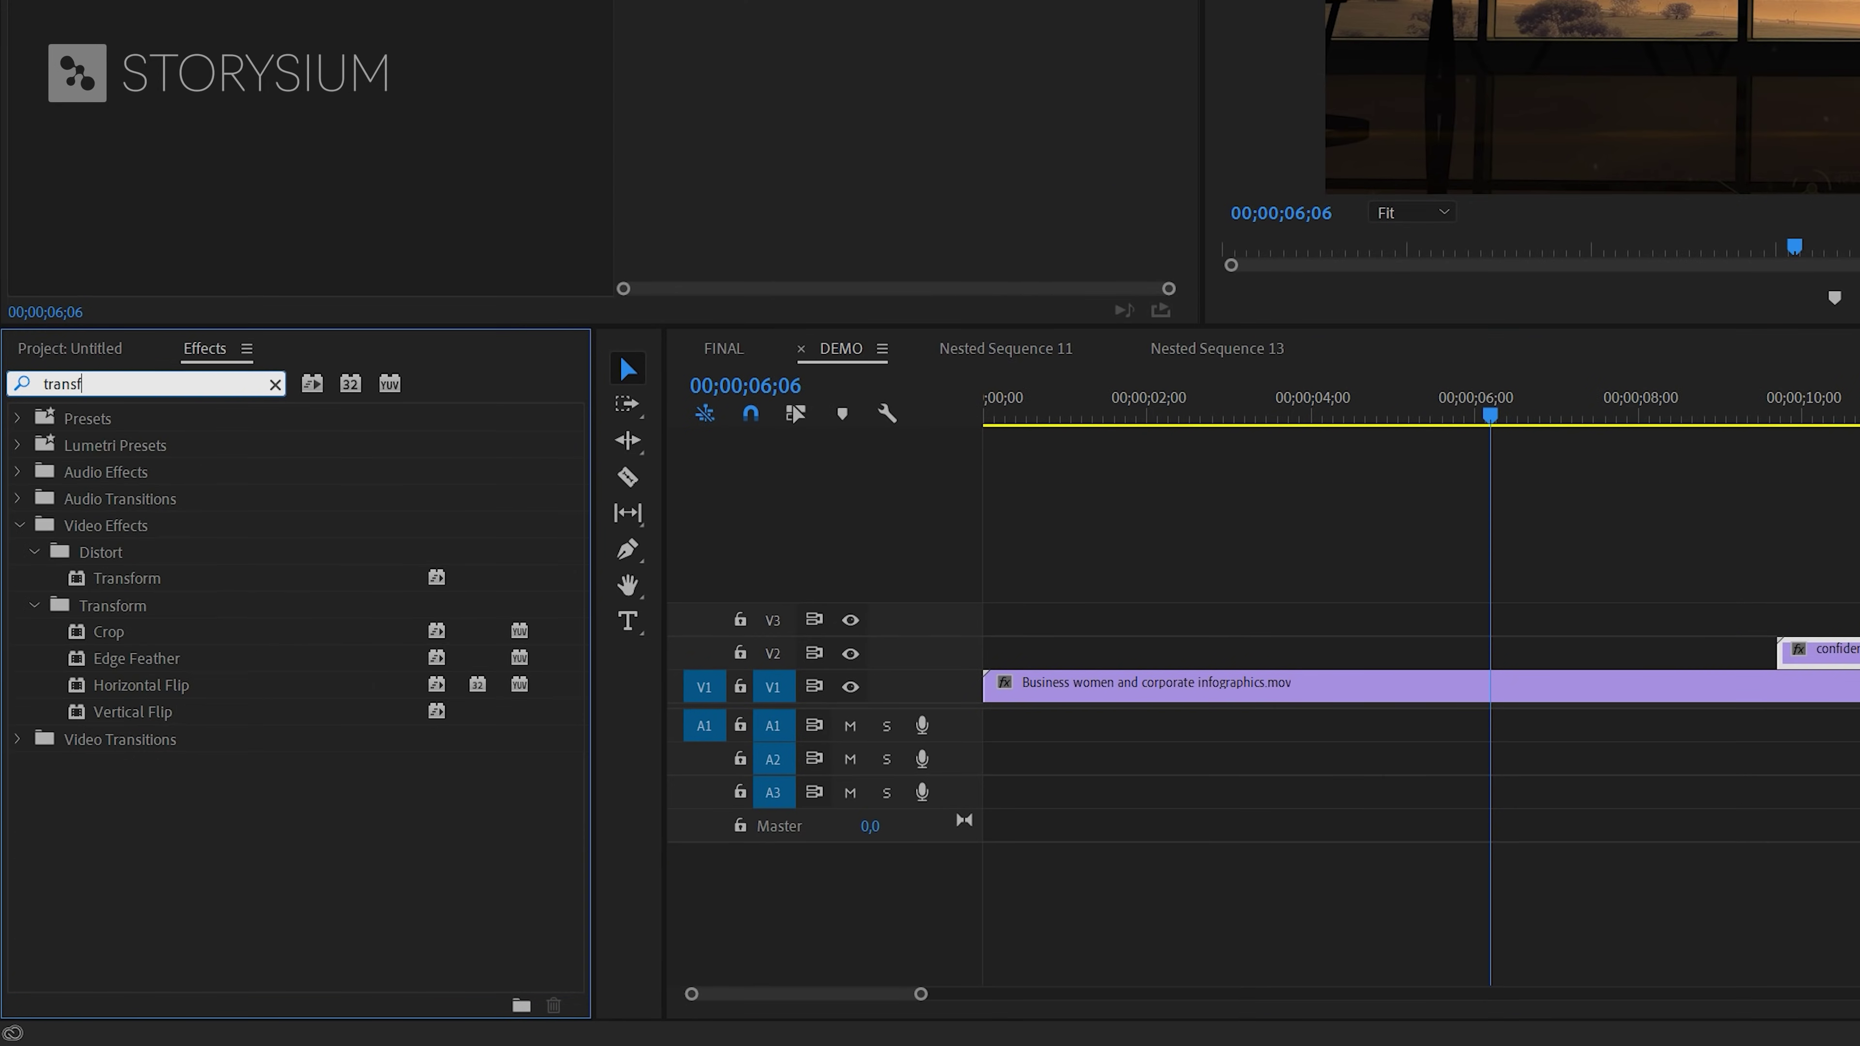
click(145, 583)
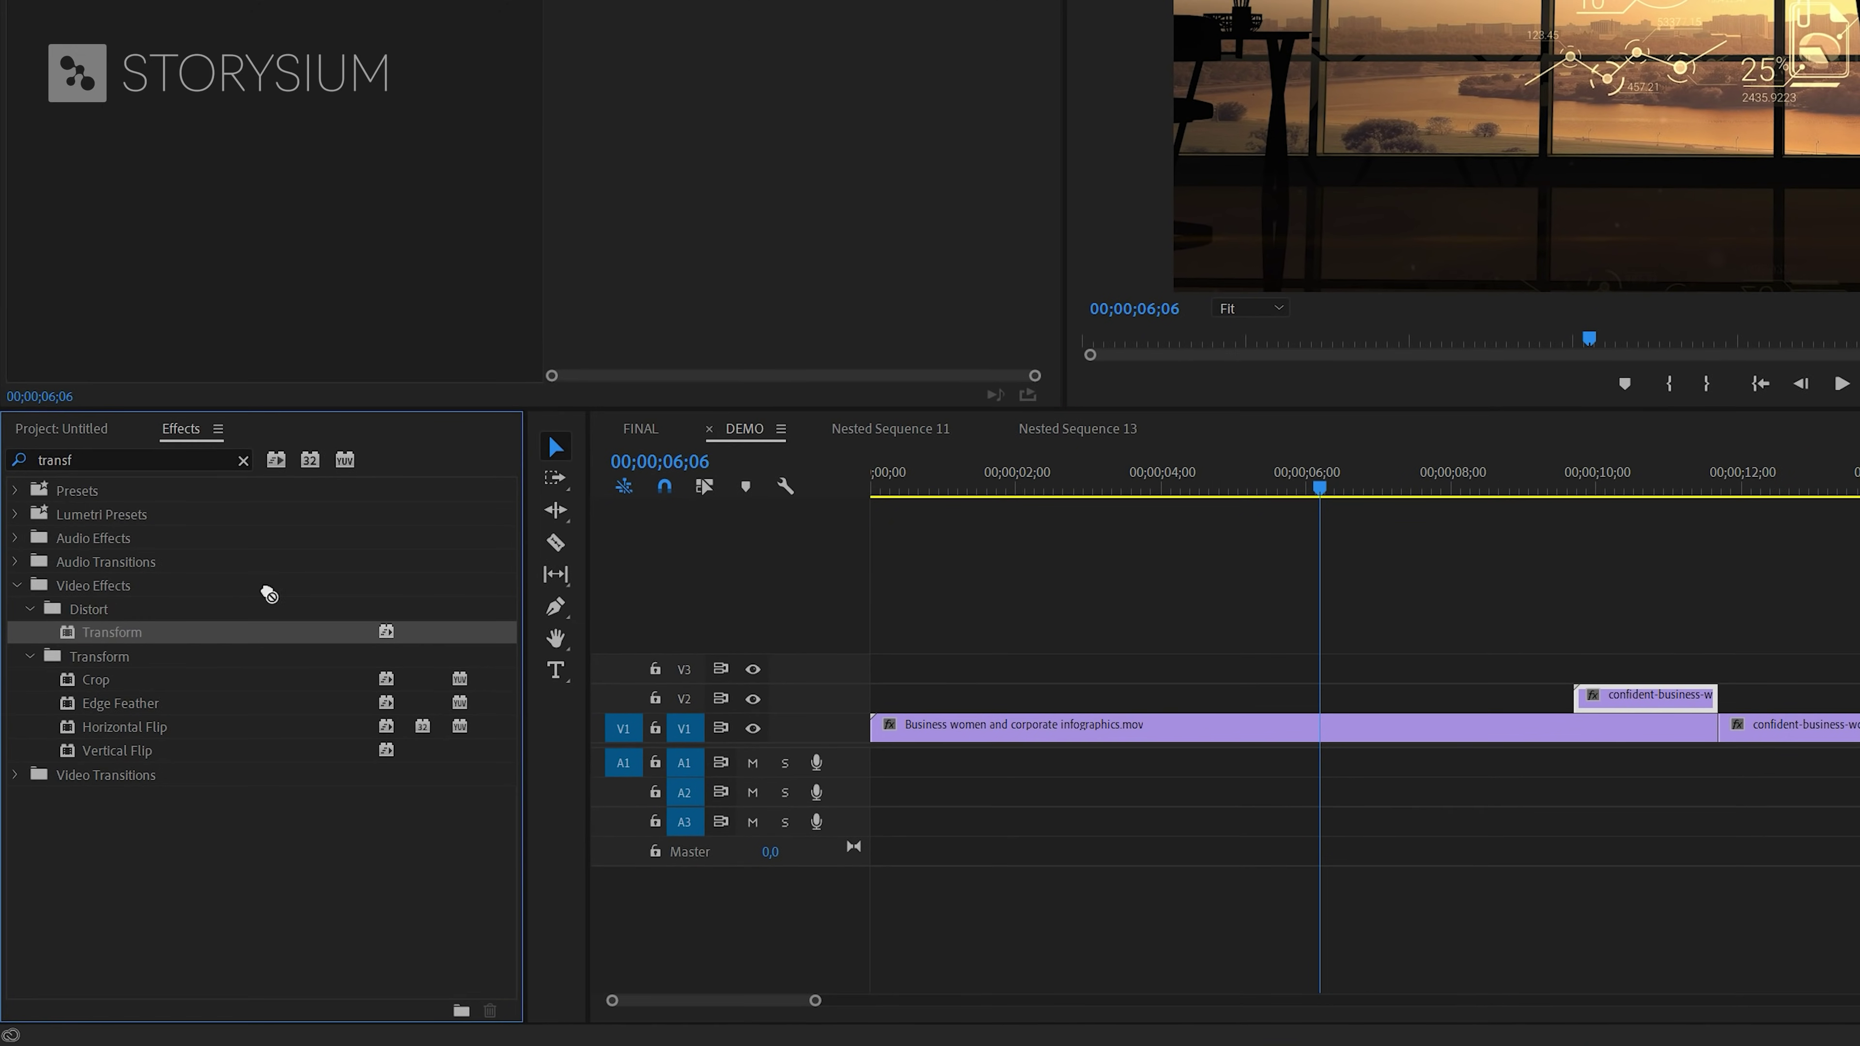
drag(268, 593, 1600, 696)
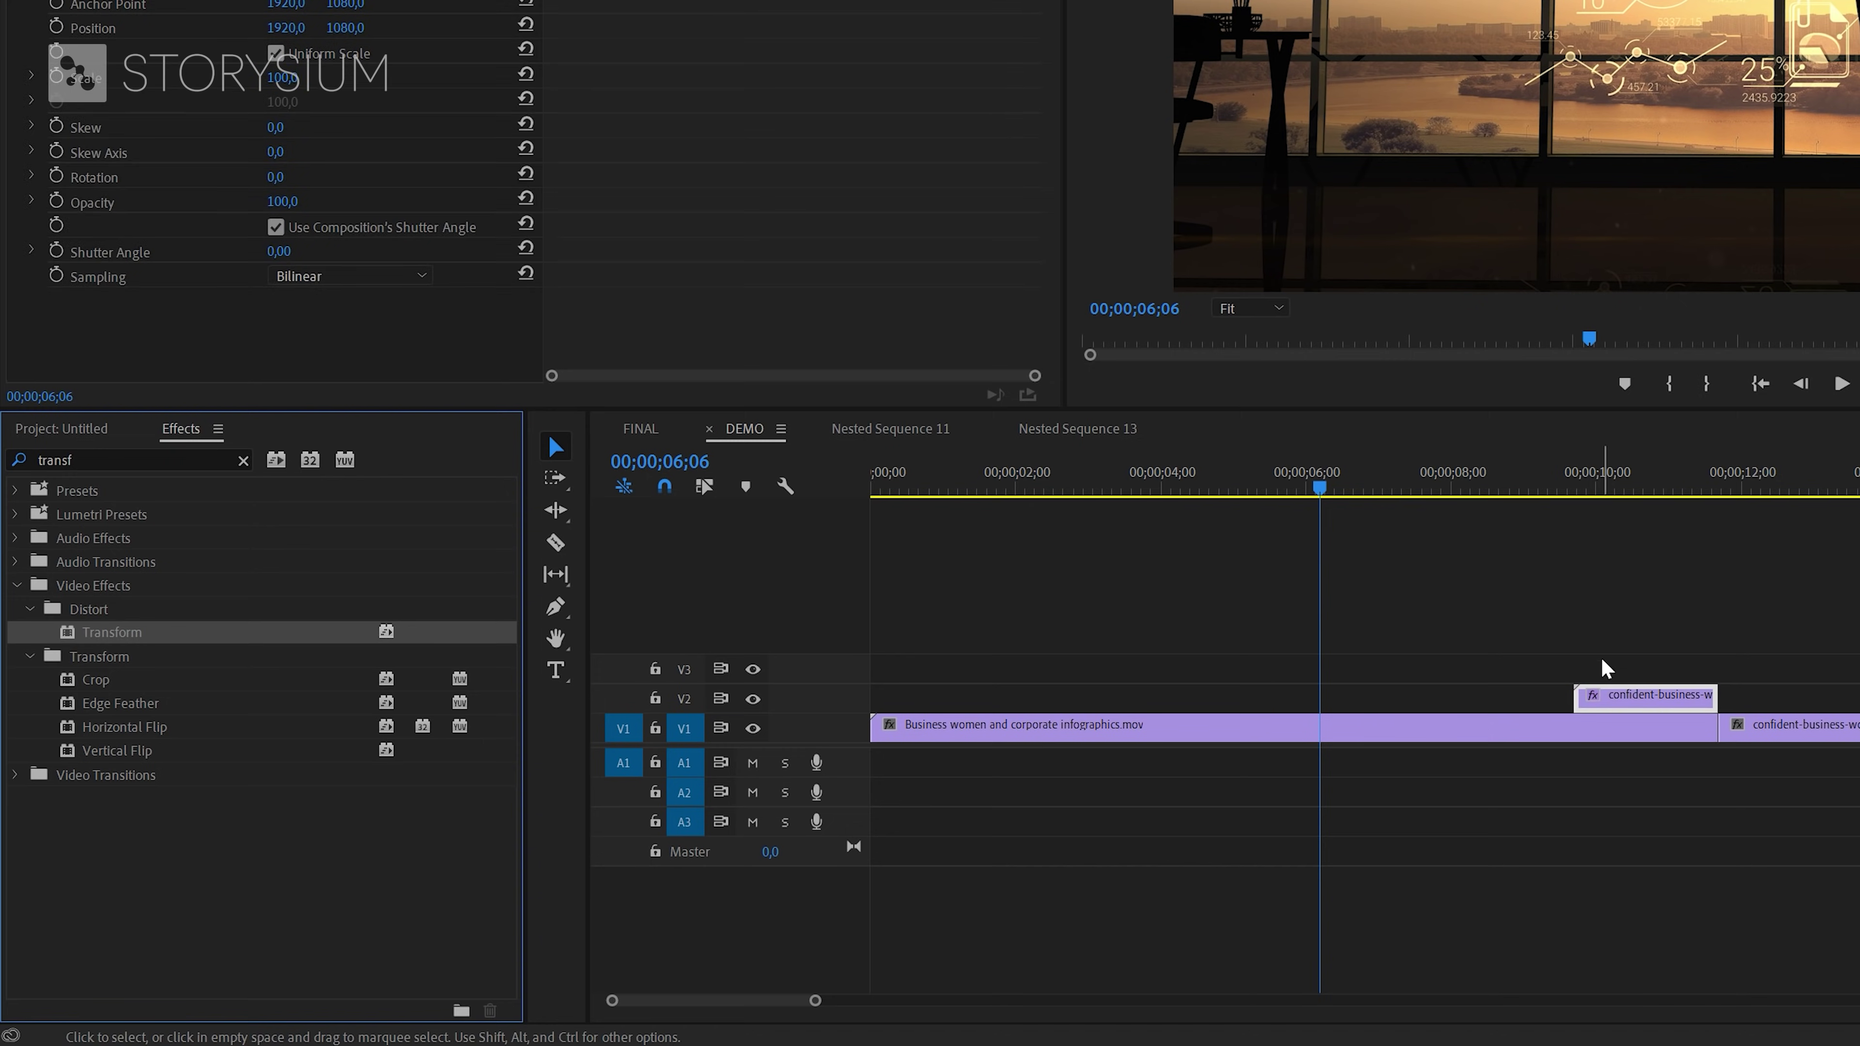
click(1624, 697)
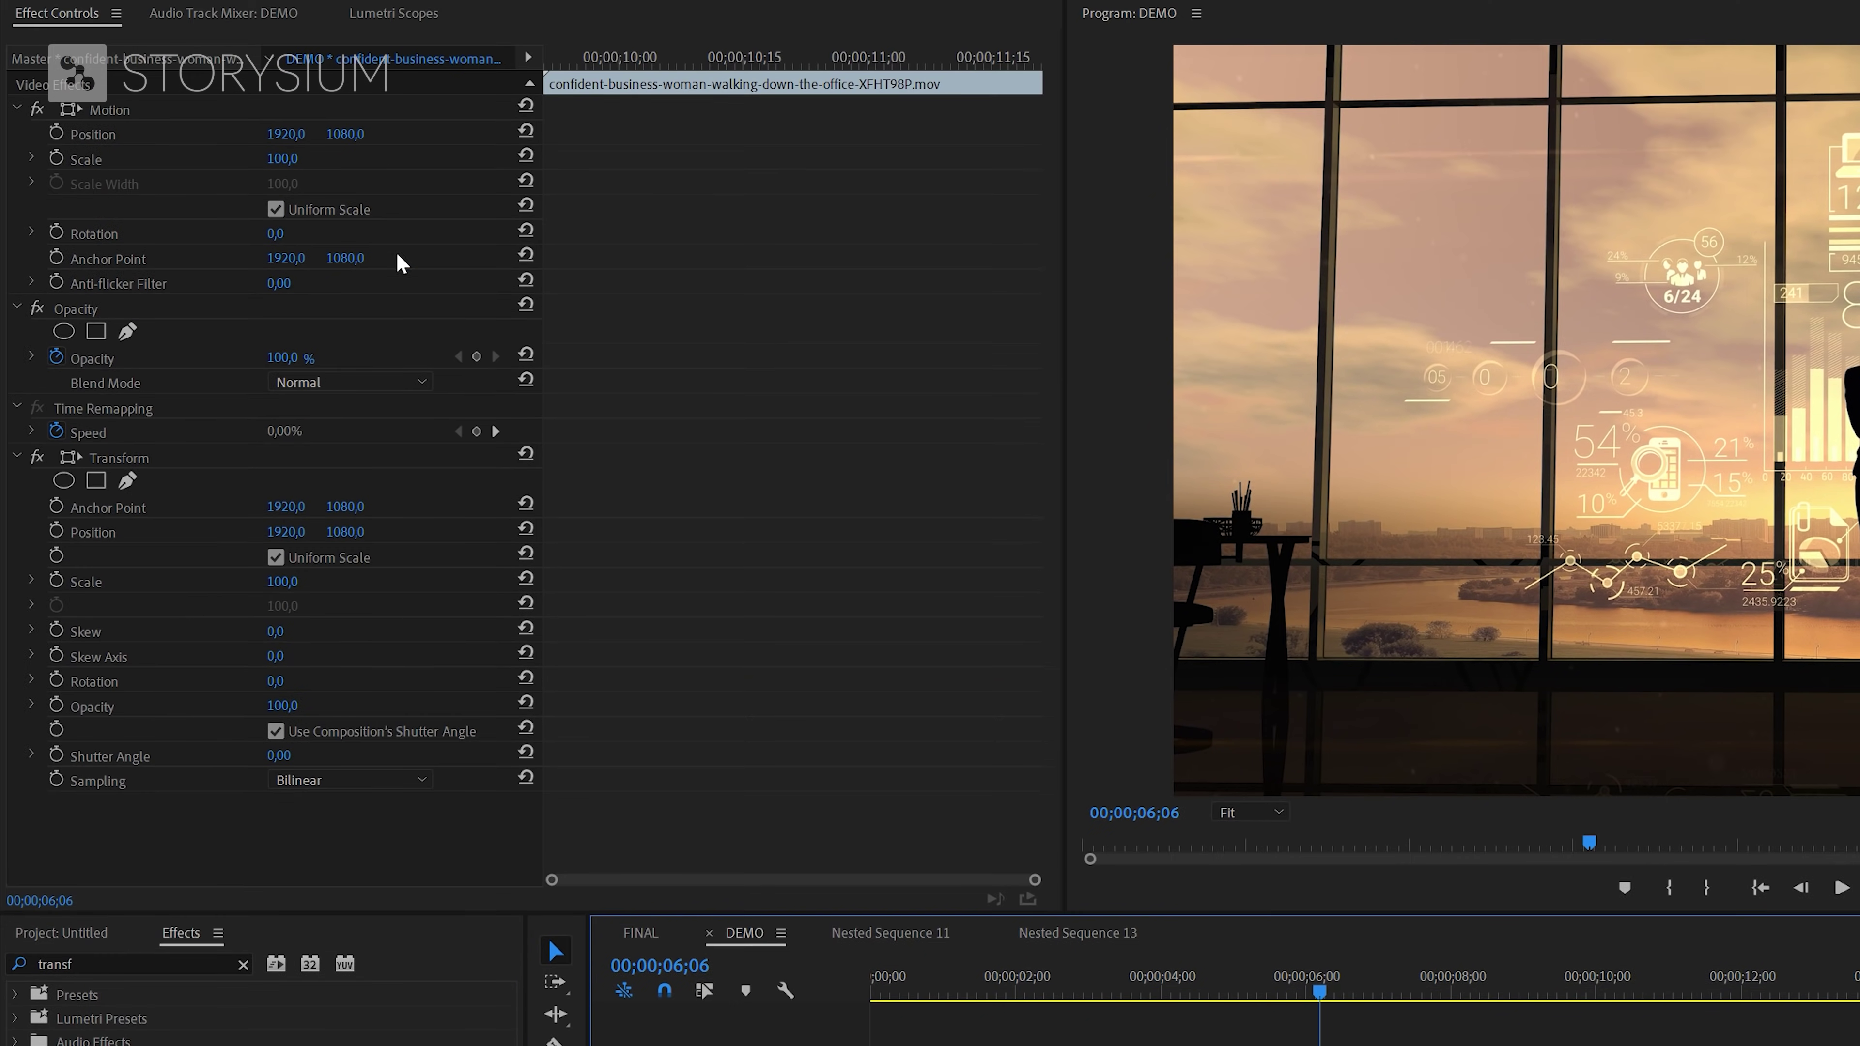
- Keyframe Transform Position so the clip slides in from off-screen left, ending around 11;07
drag(645, 60, 803, 67)
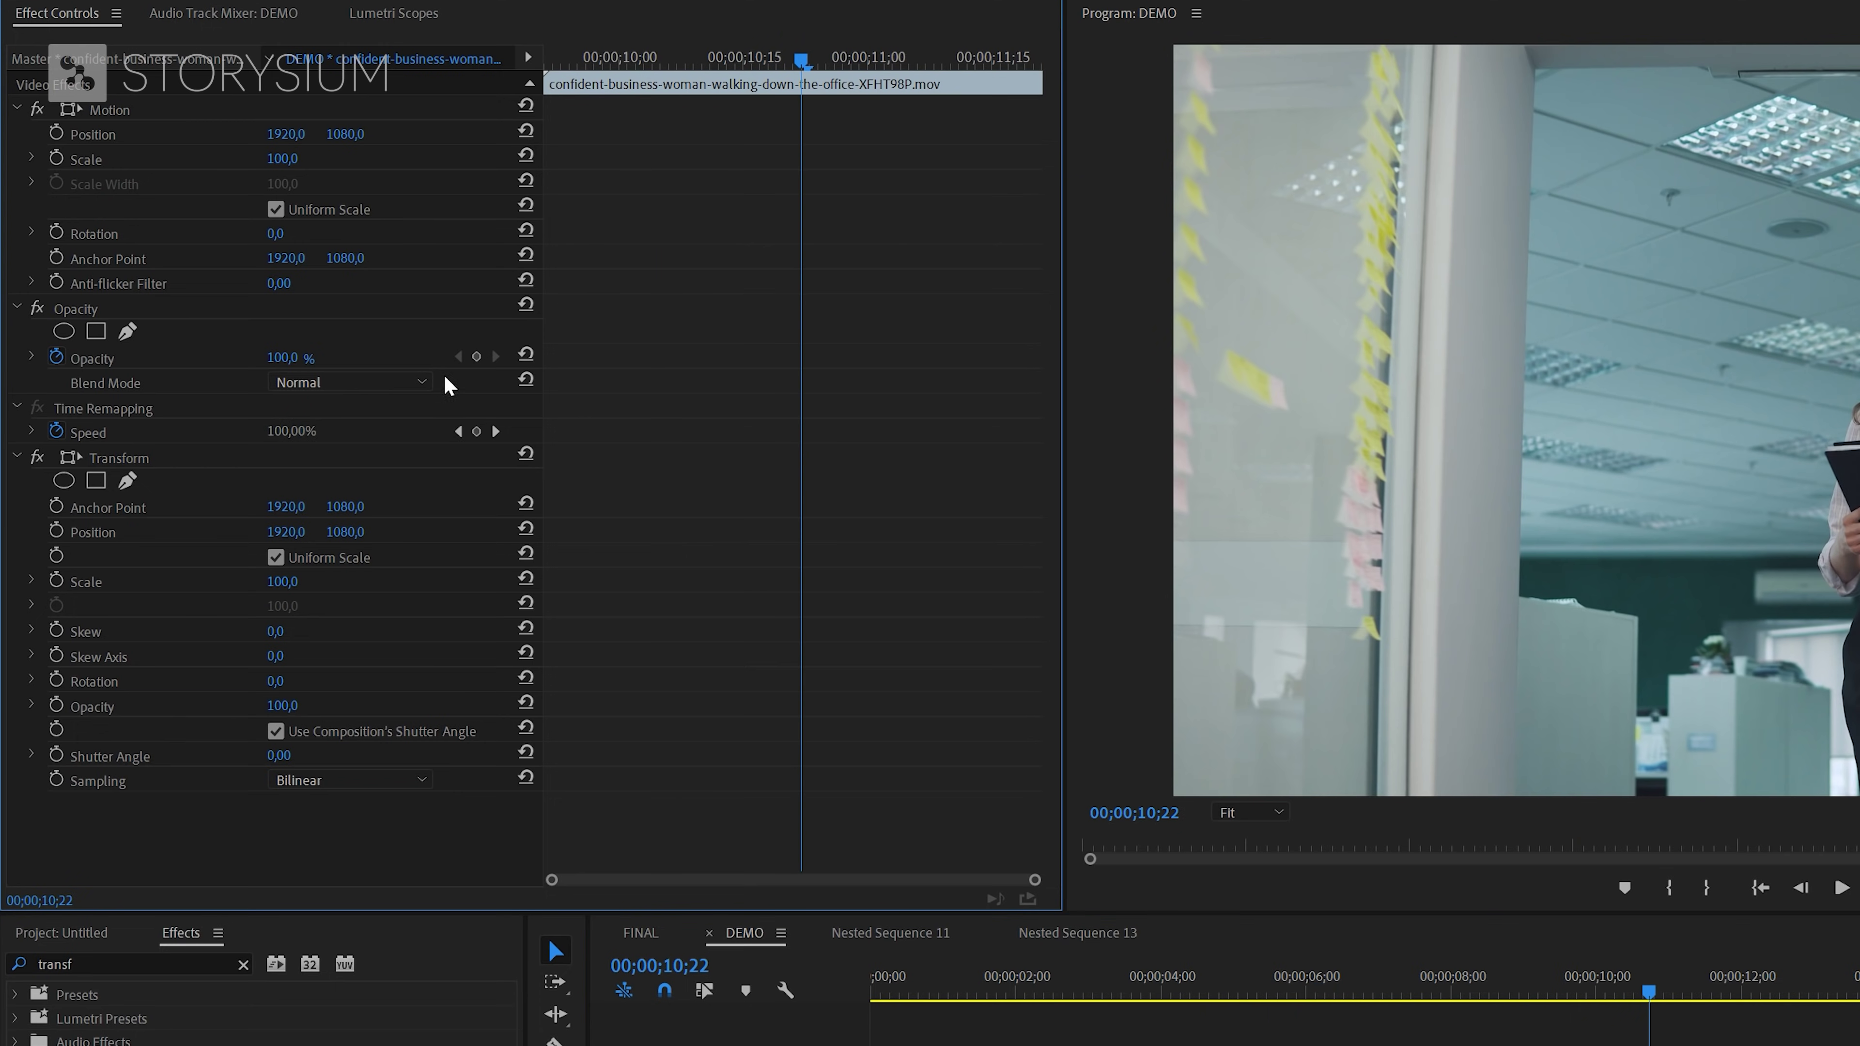
click(56, 532)
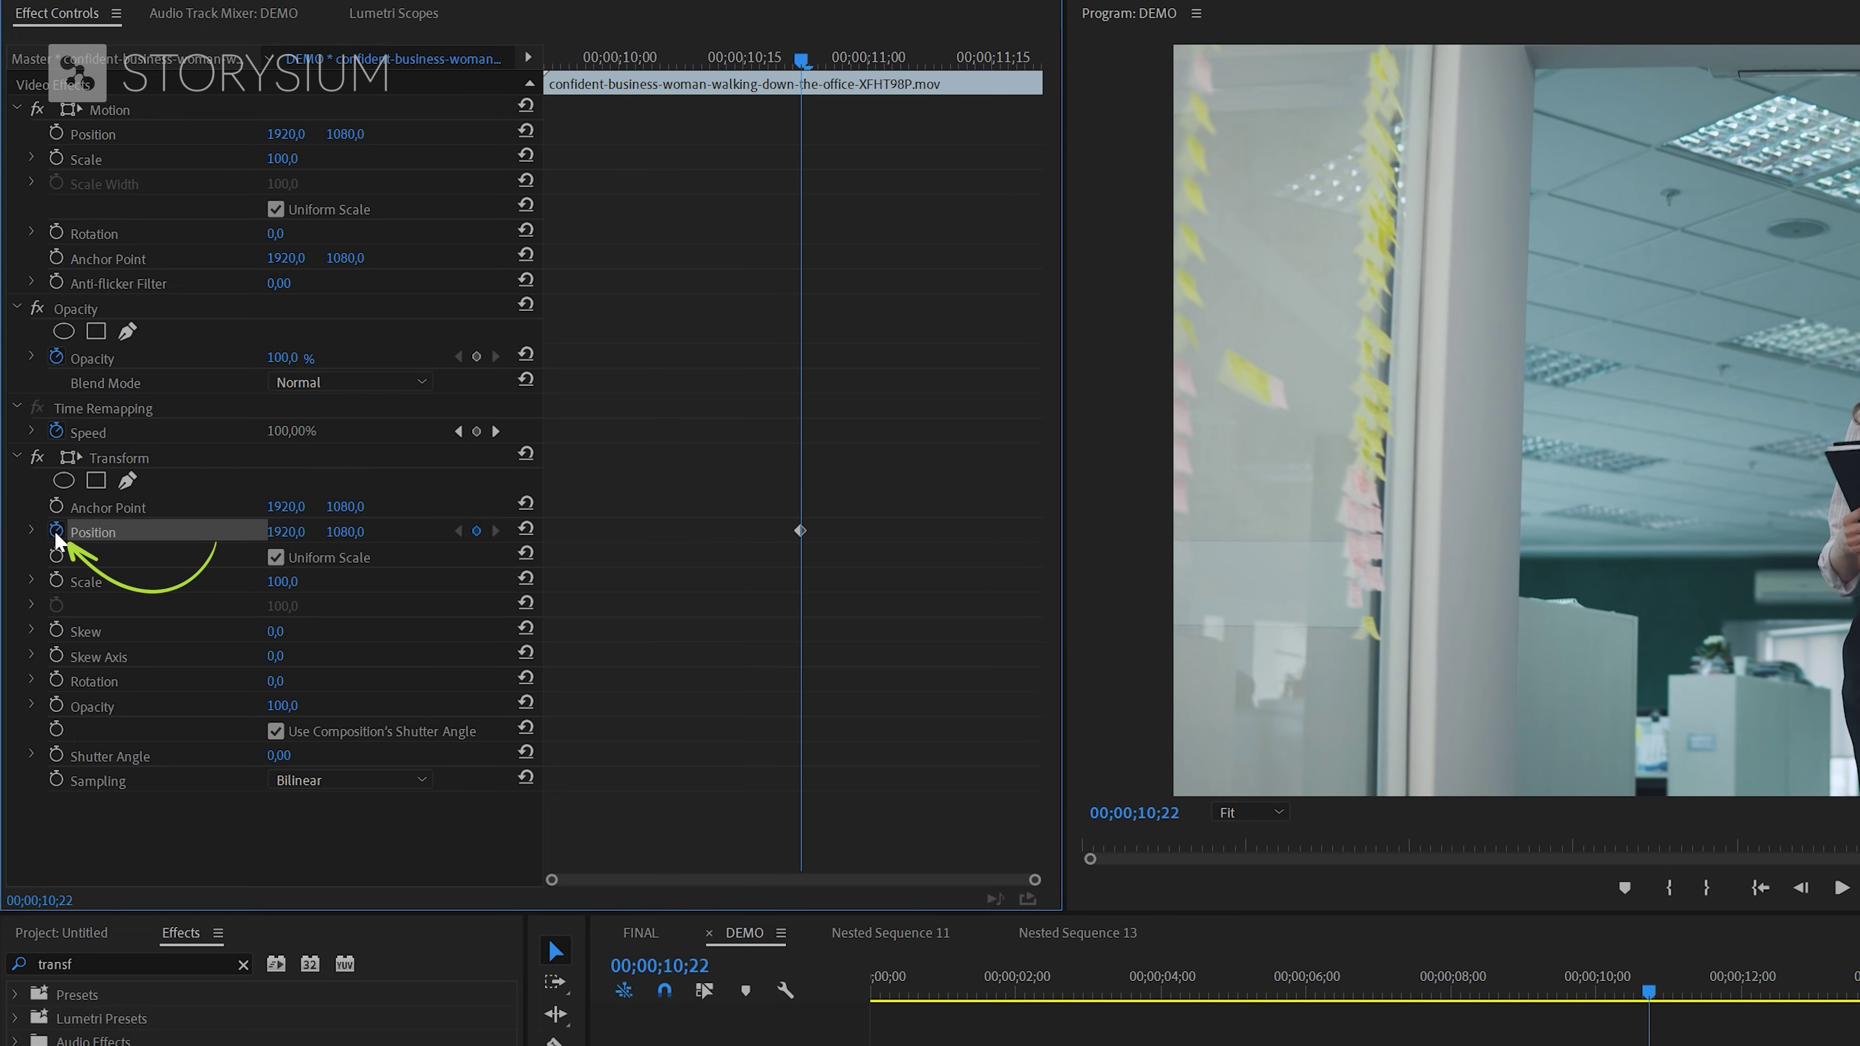
drag(800, 530, 920, 521)
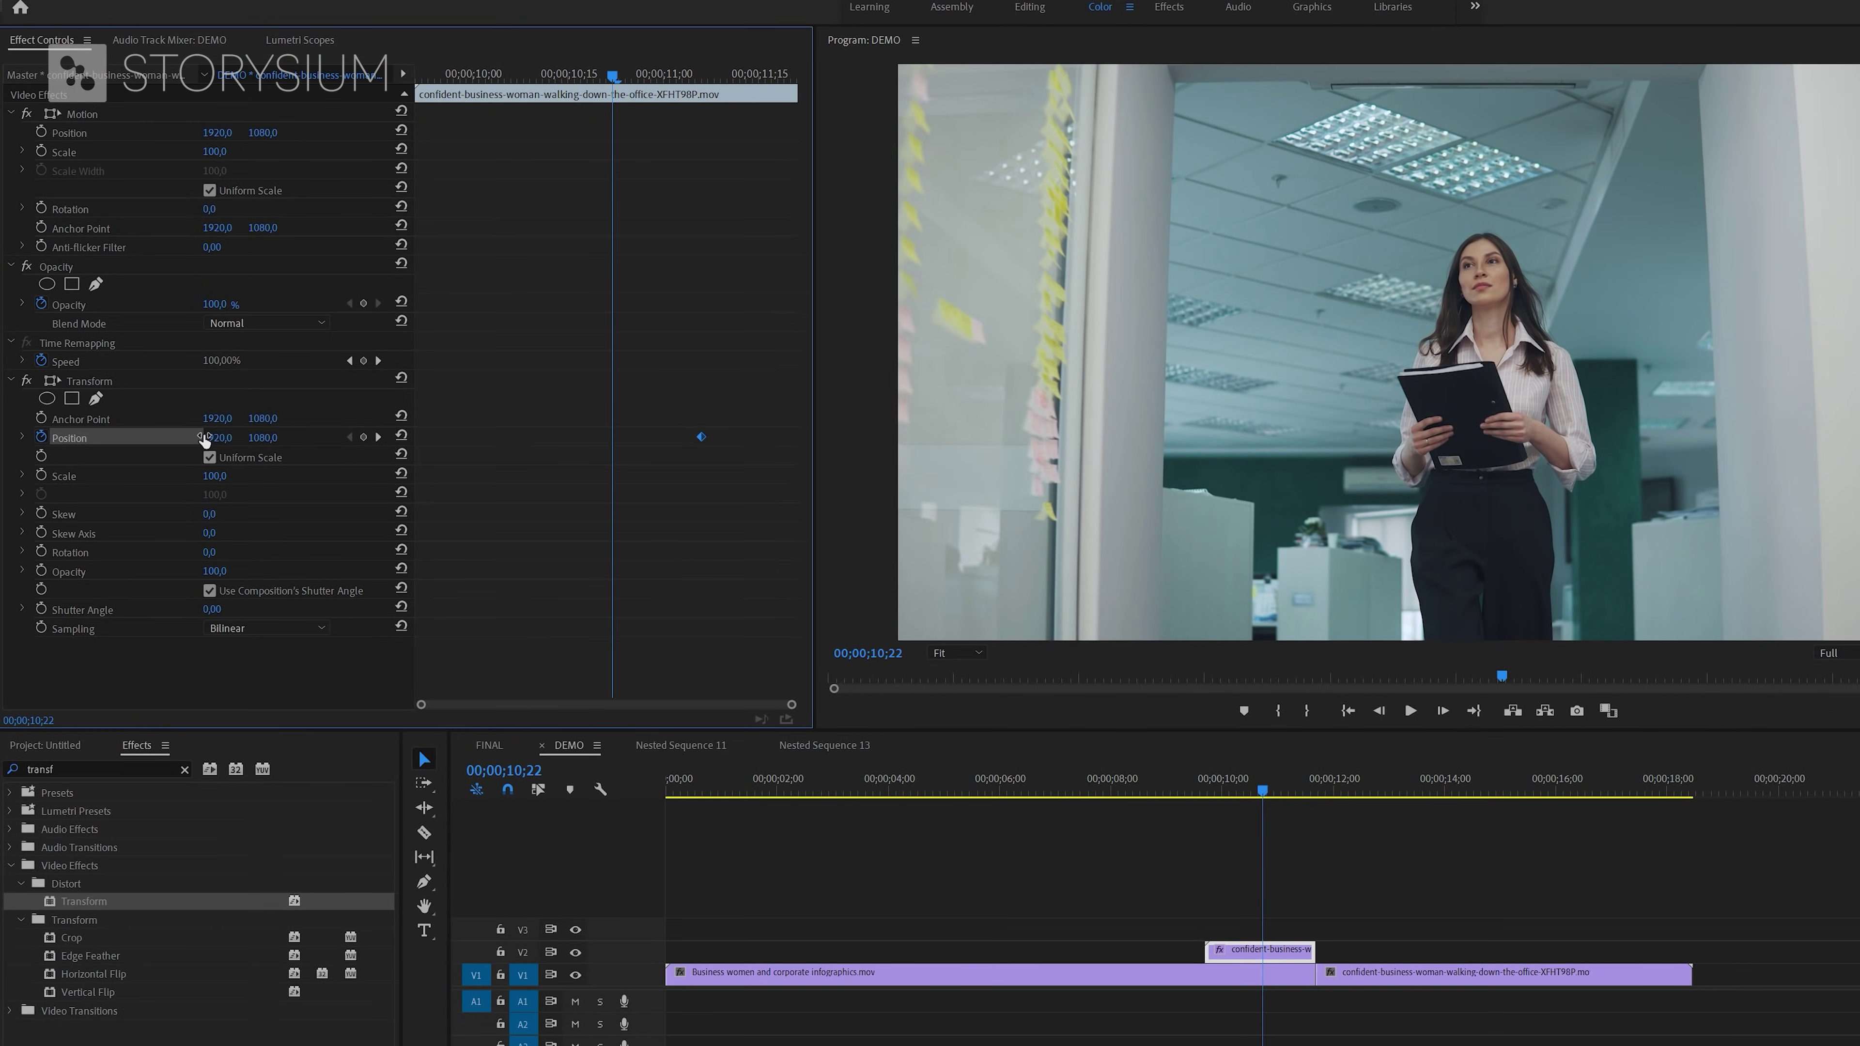
drag(217, 438, 511, 457)
click(401, 435)
drag(260, 437, 45, 437)
click(401, 435)
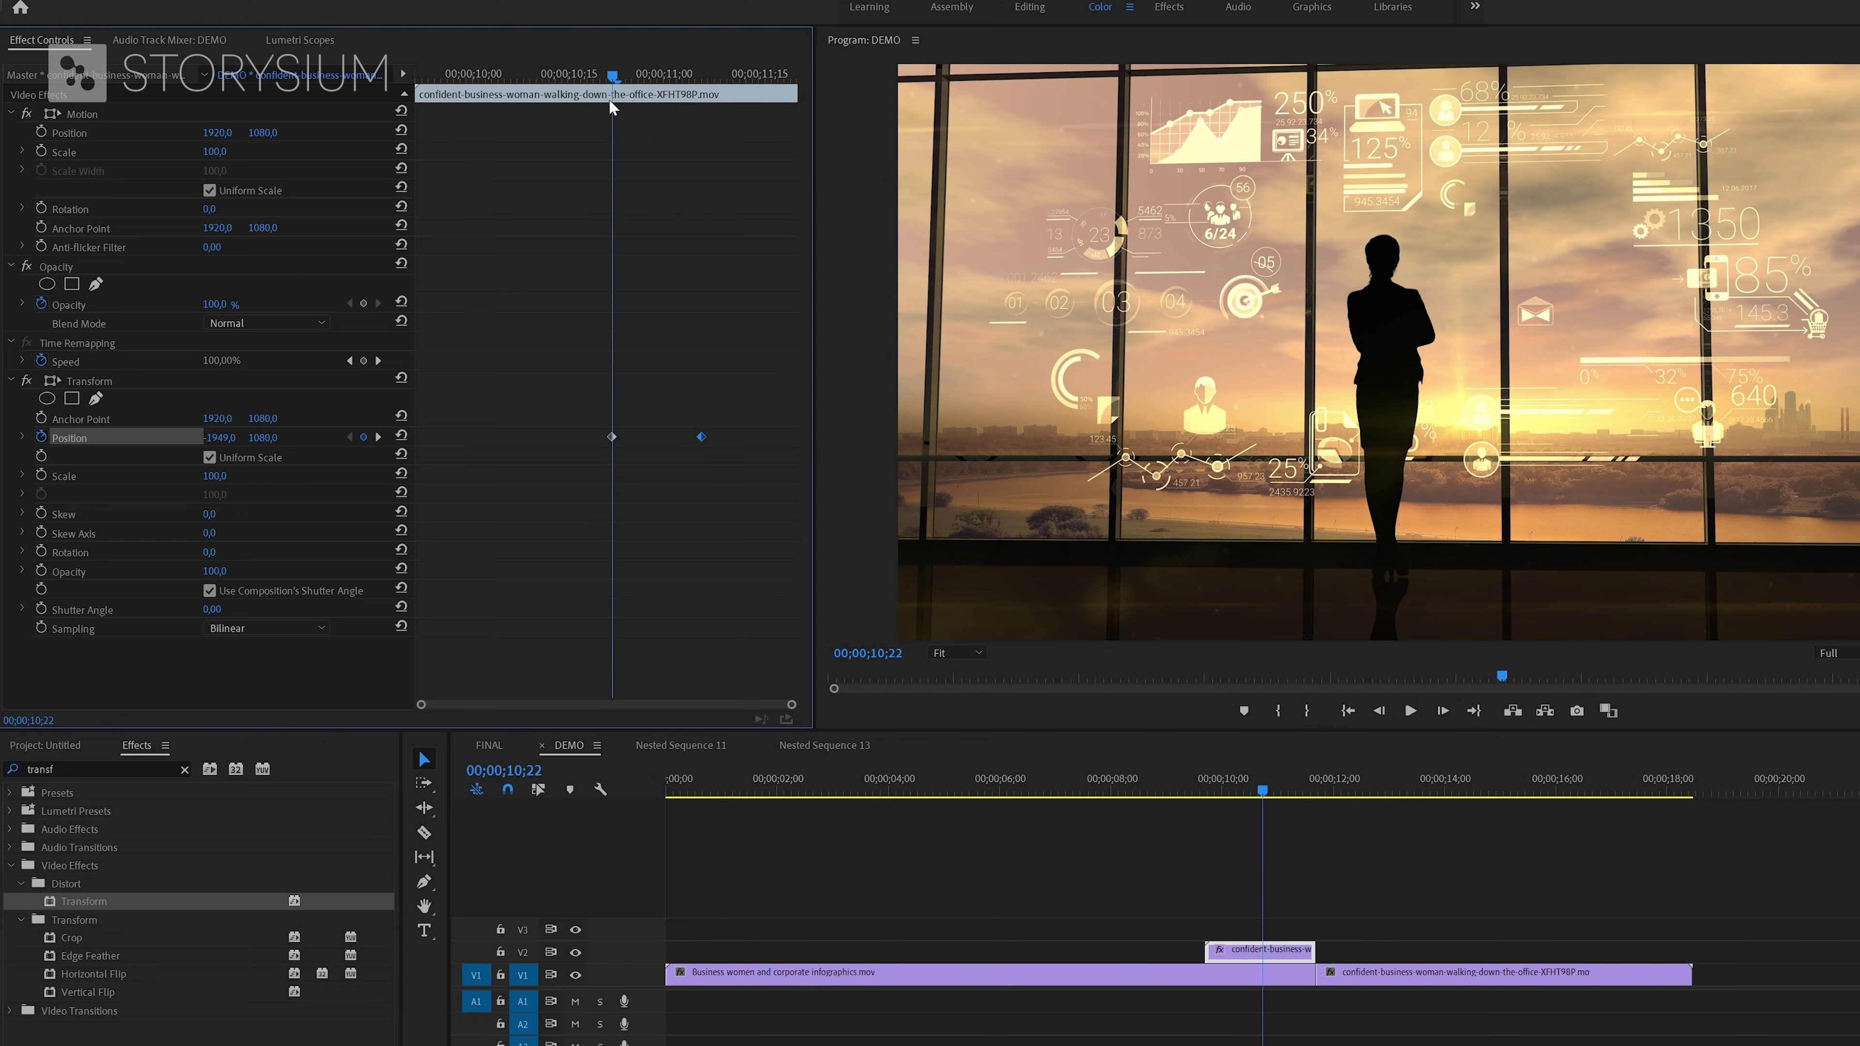
drag(619, 77, 625, 124)
- Move the first Position keyframe to the clip start and give the last keyframe a sharper Ease In
drag(610, 438, 388, 444)
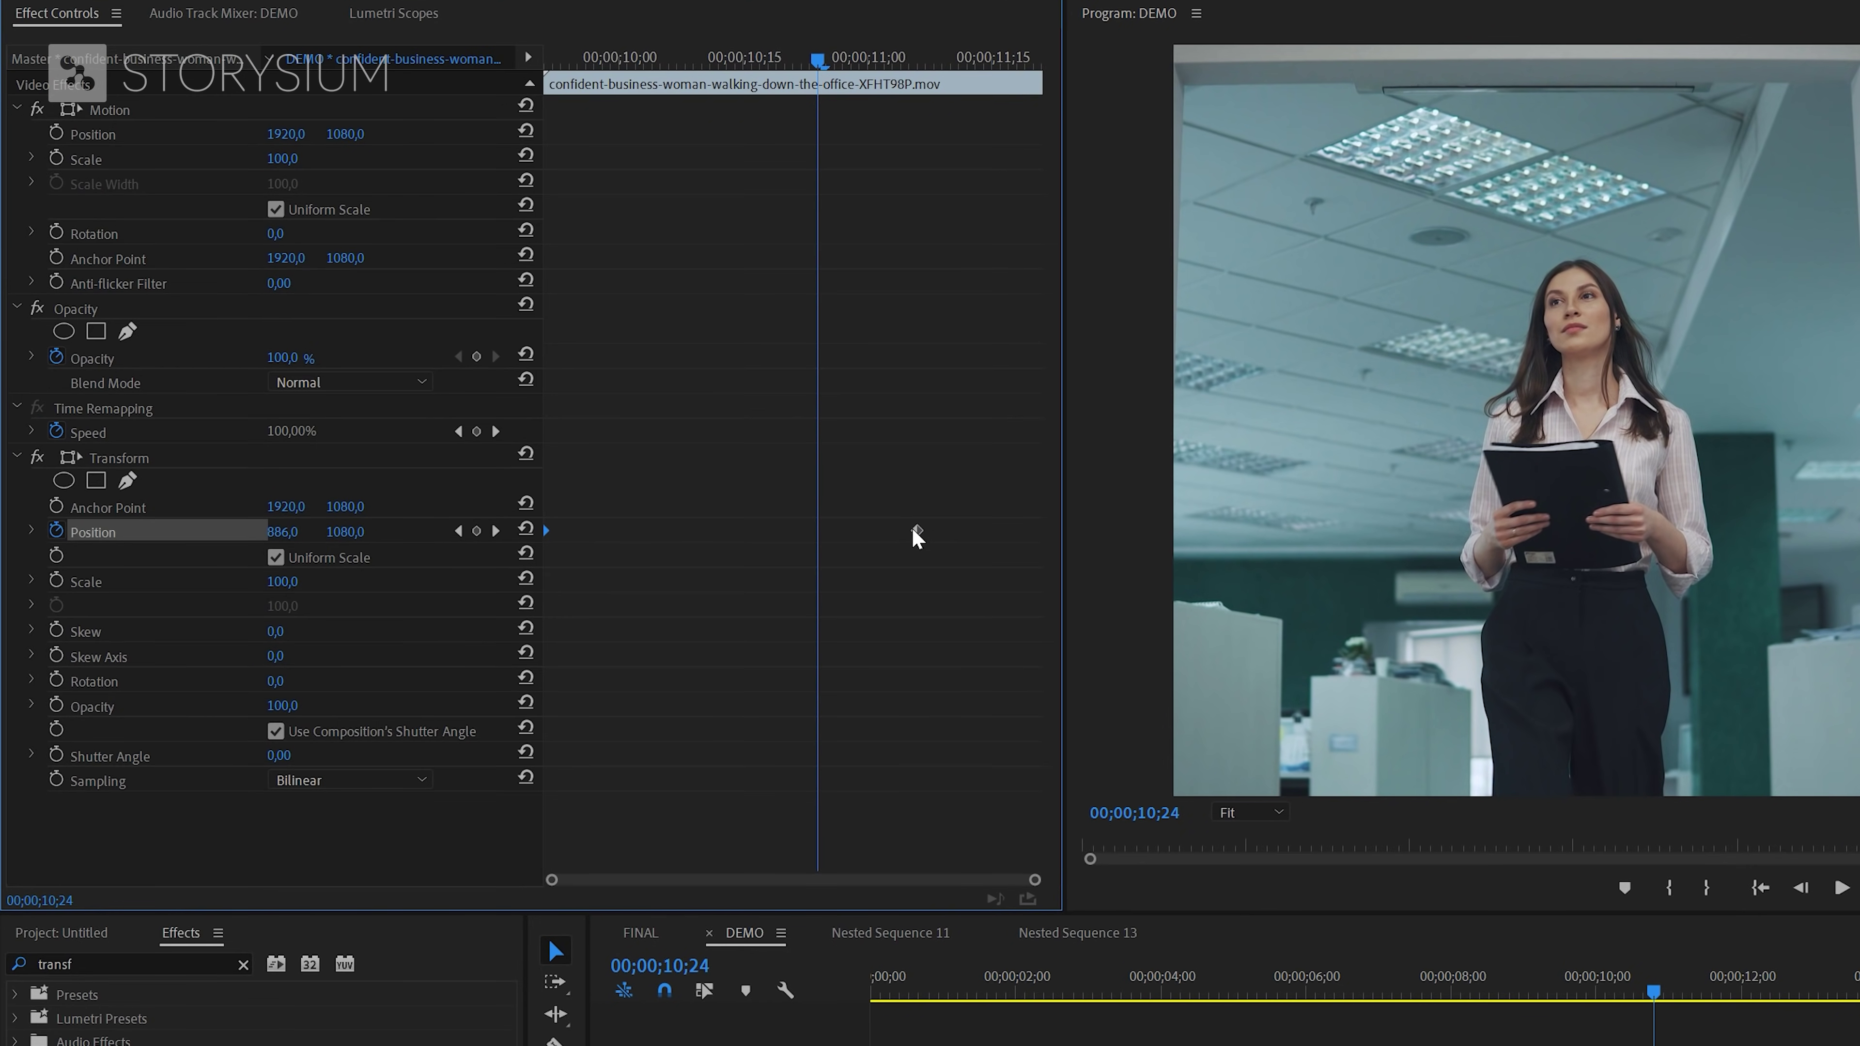
right_click(914, 529)
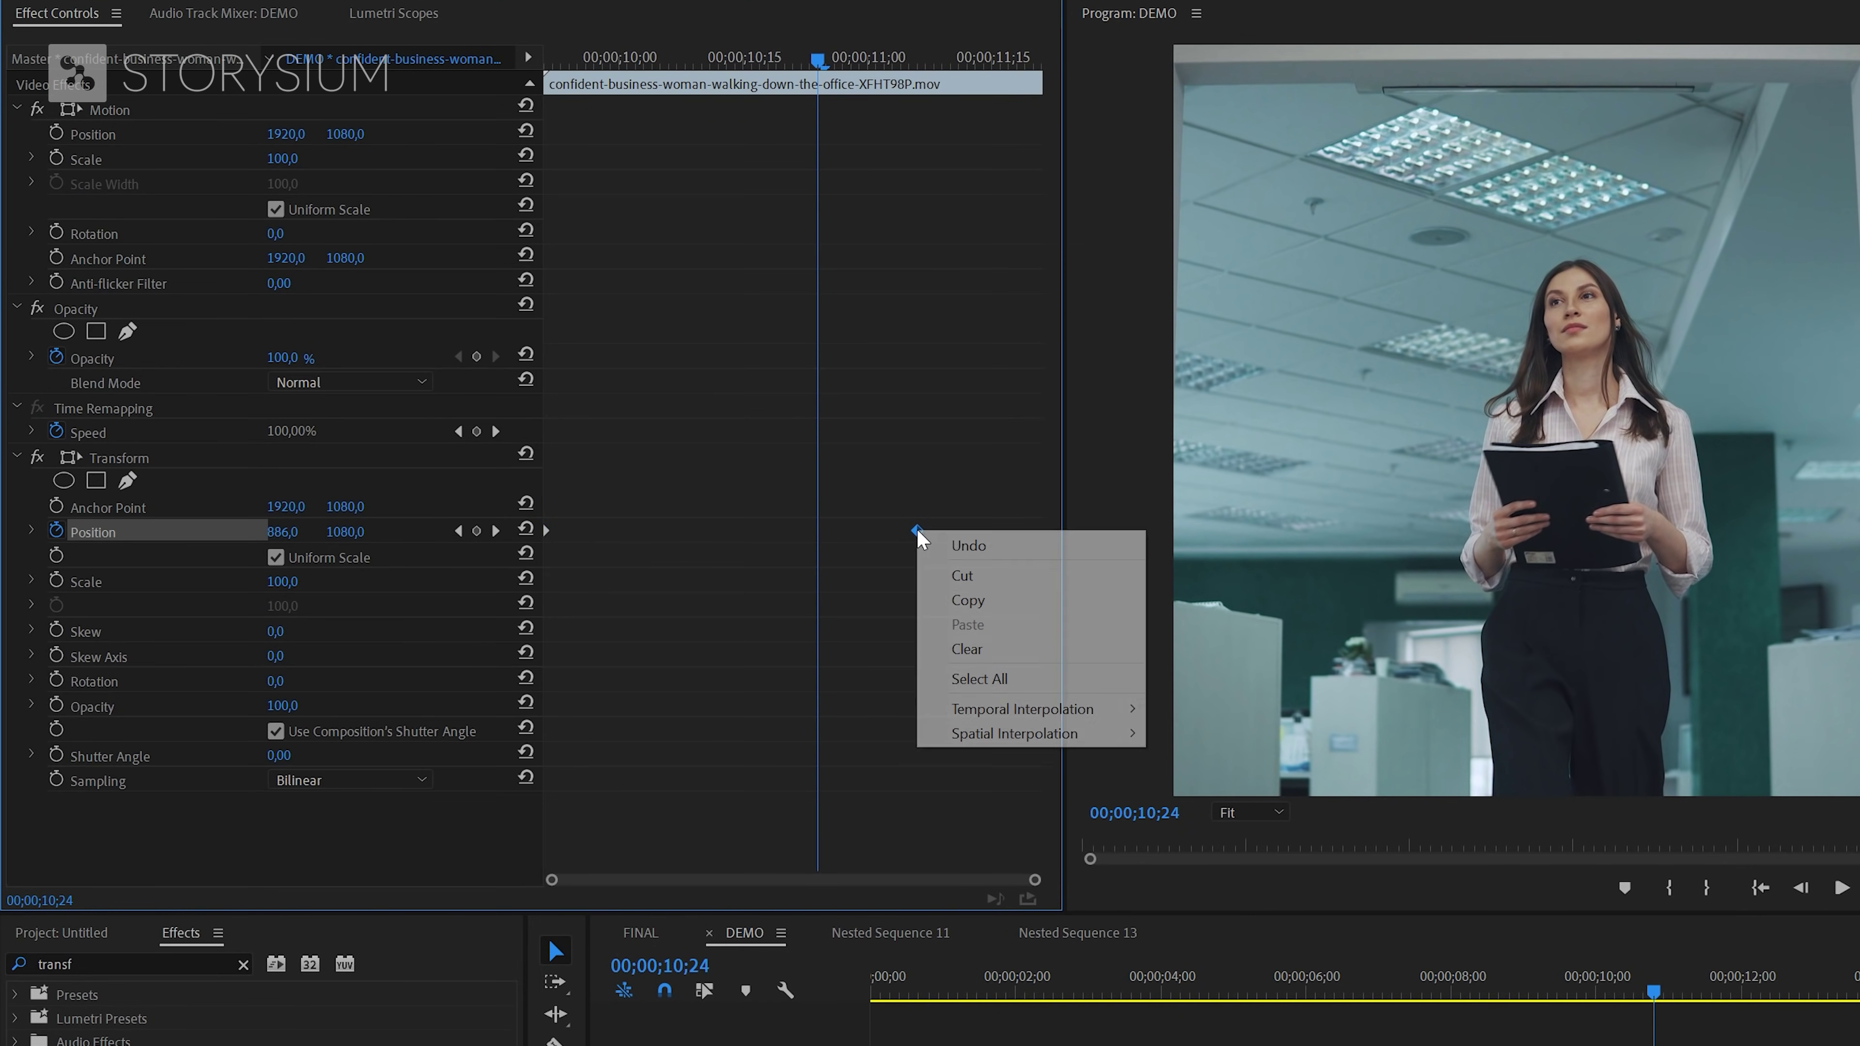
mouse_move(980, 710)
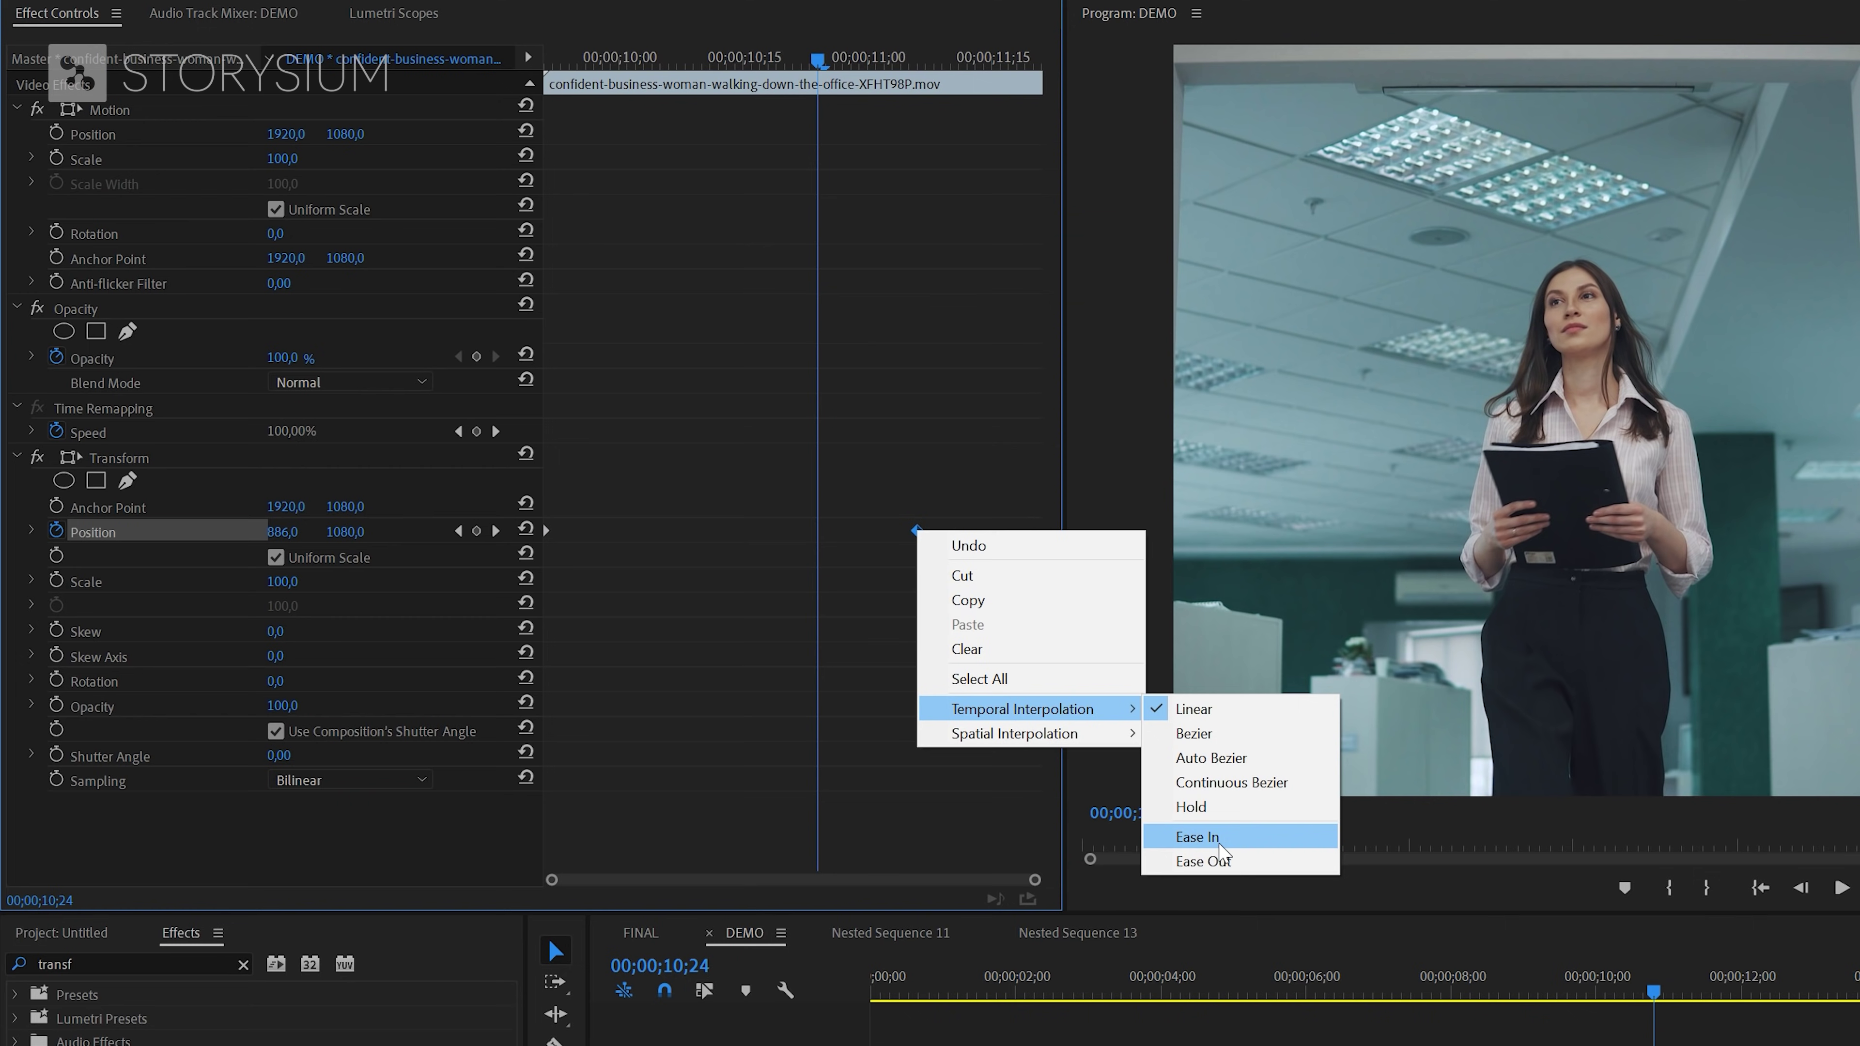
click(1221, 839)
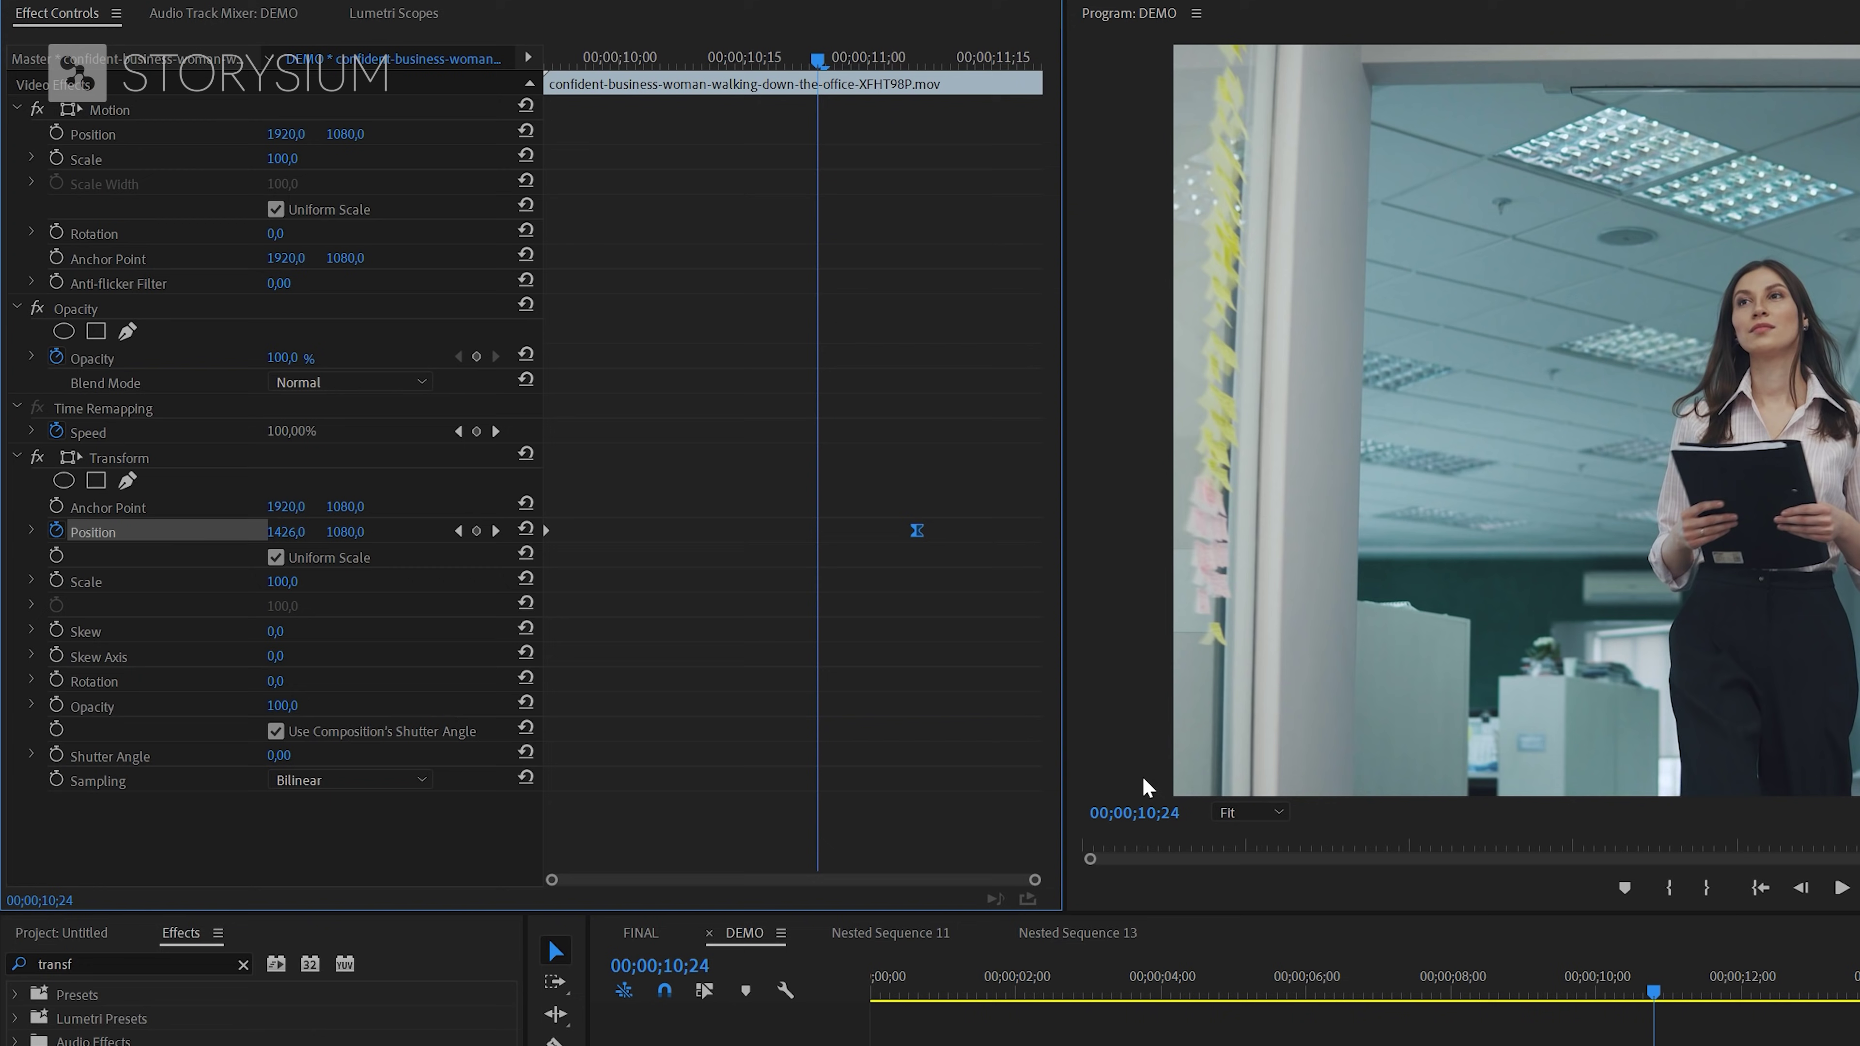
click(32, 530)
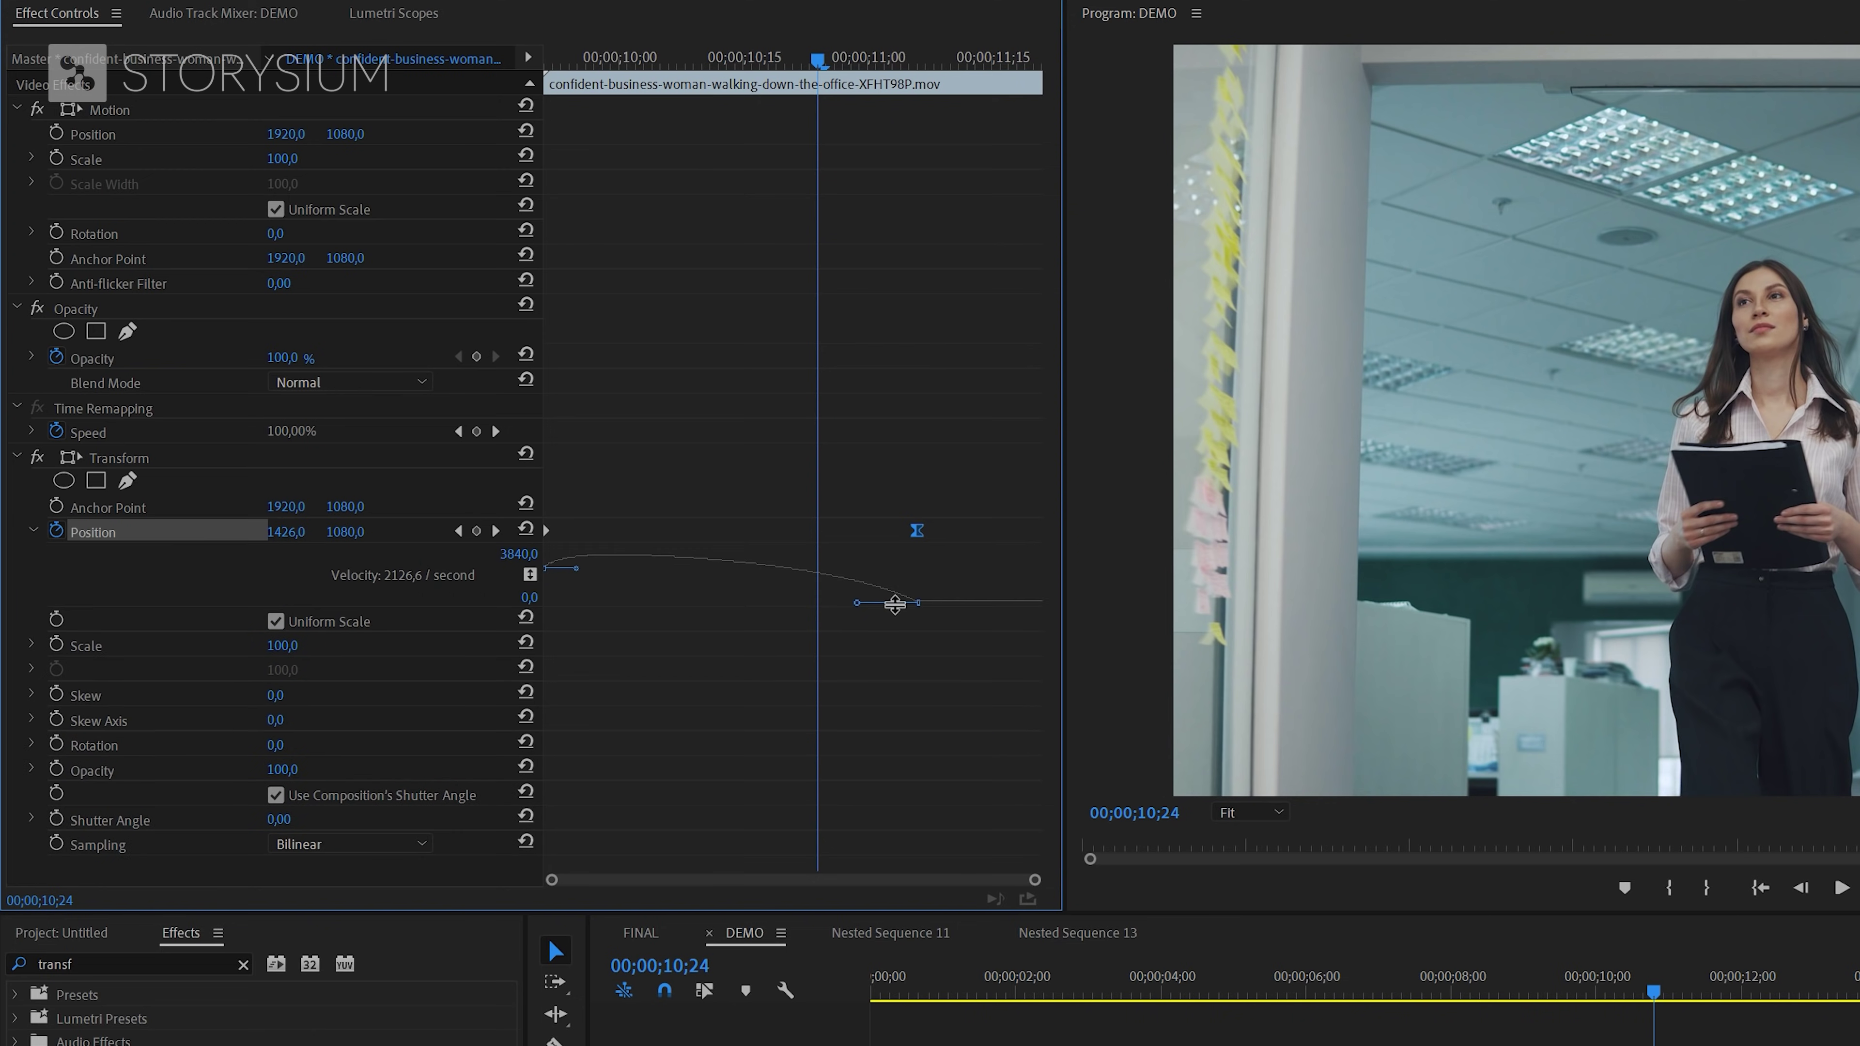
drag(857, 610, 569, 632)
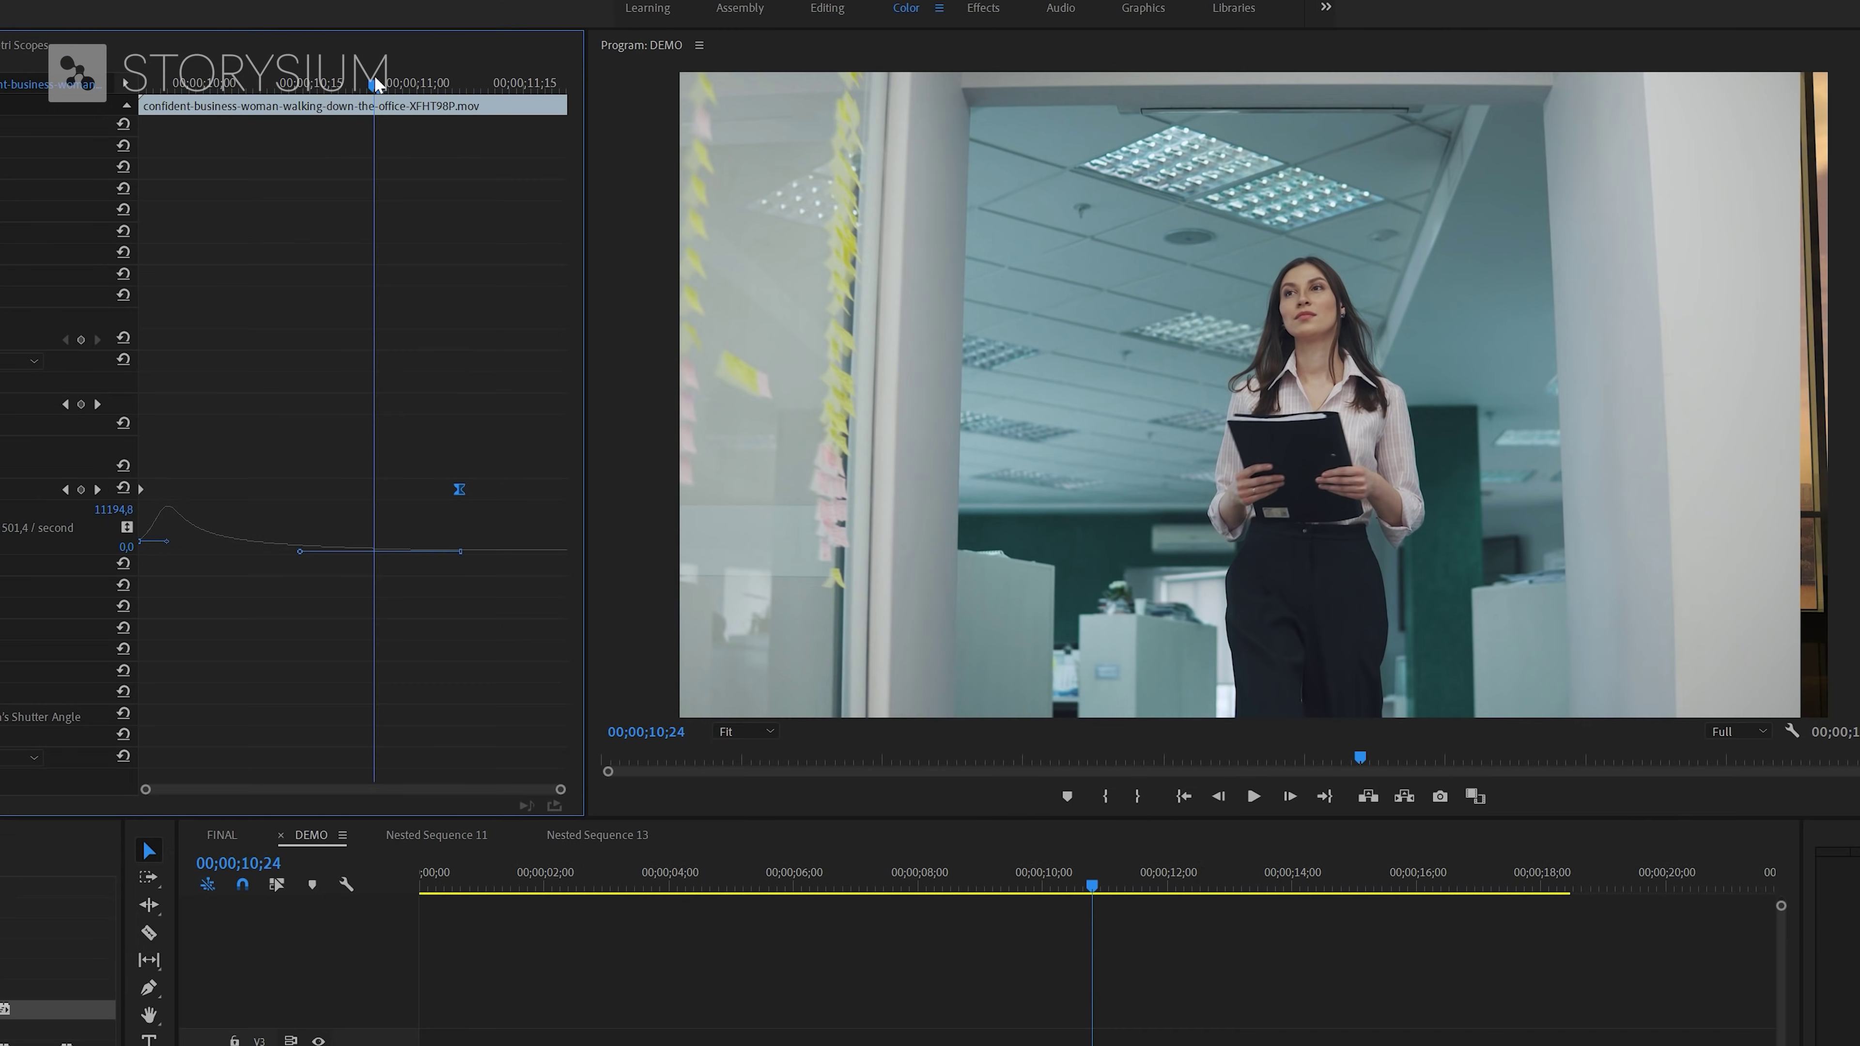
- Preview the slide, then set the Transform Shutter Angle to 75 for motion blur
key(space)
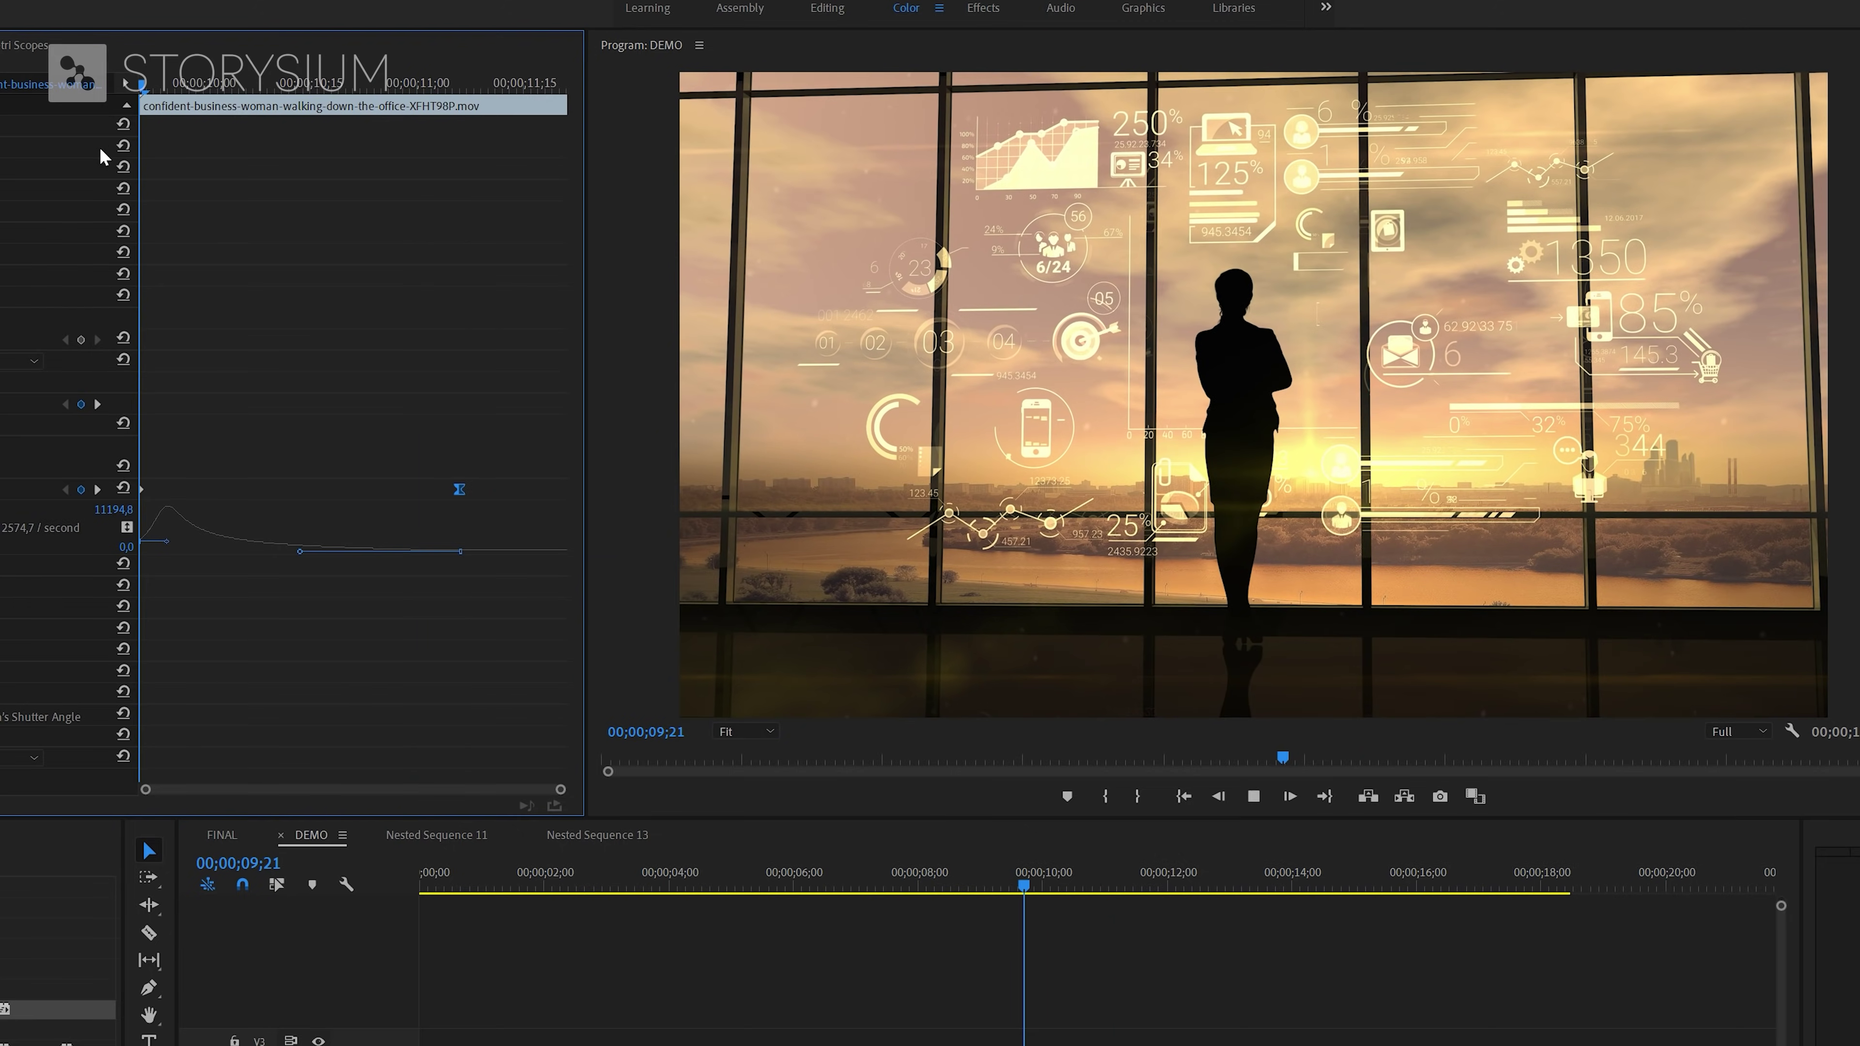
key(space)
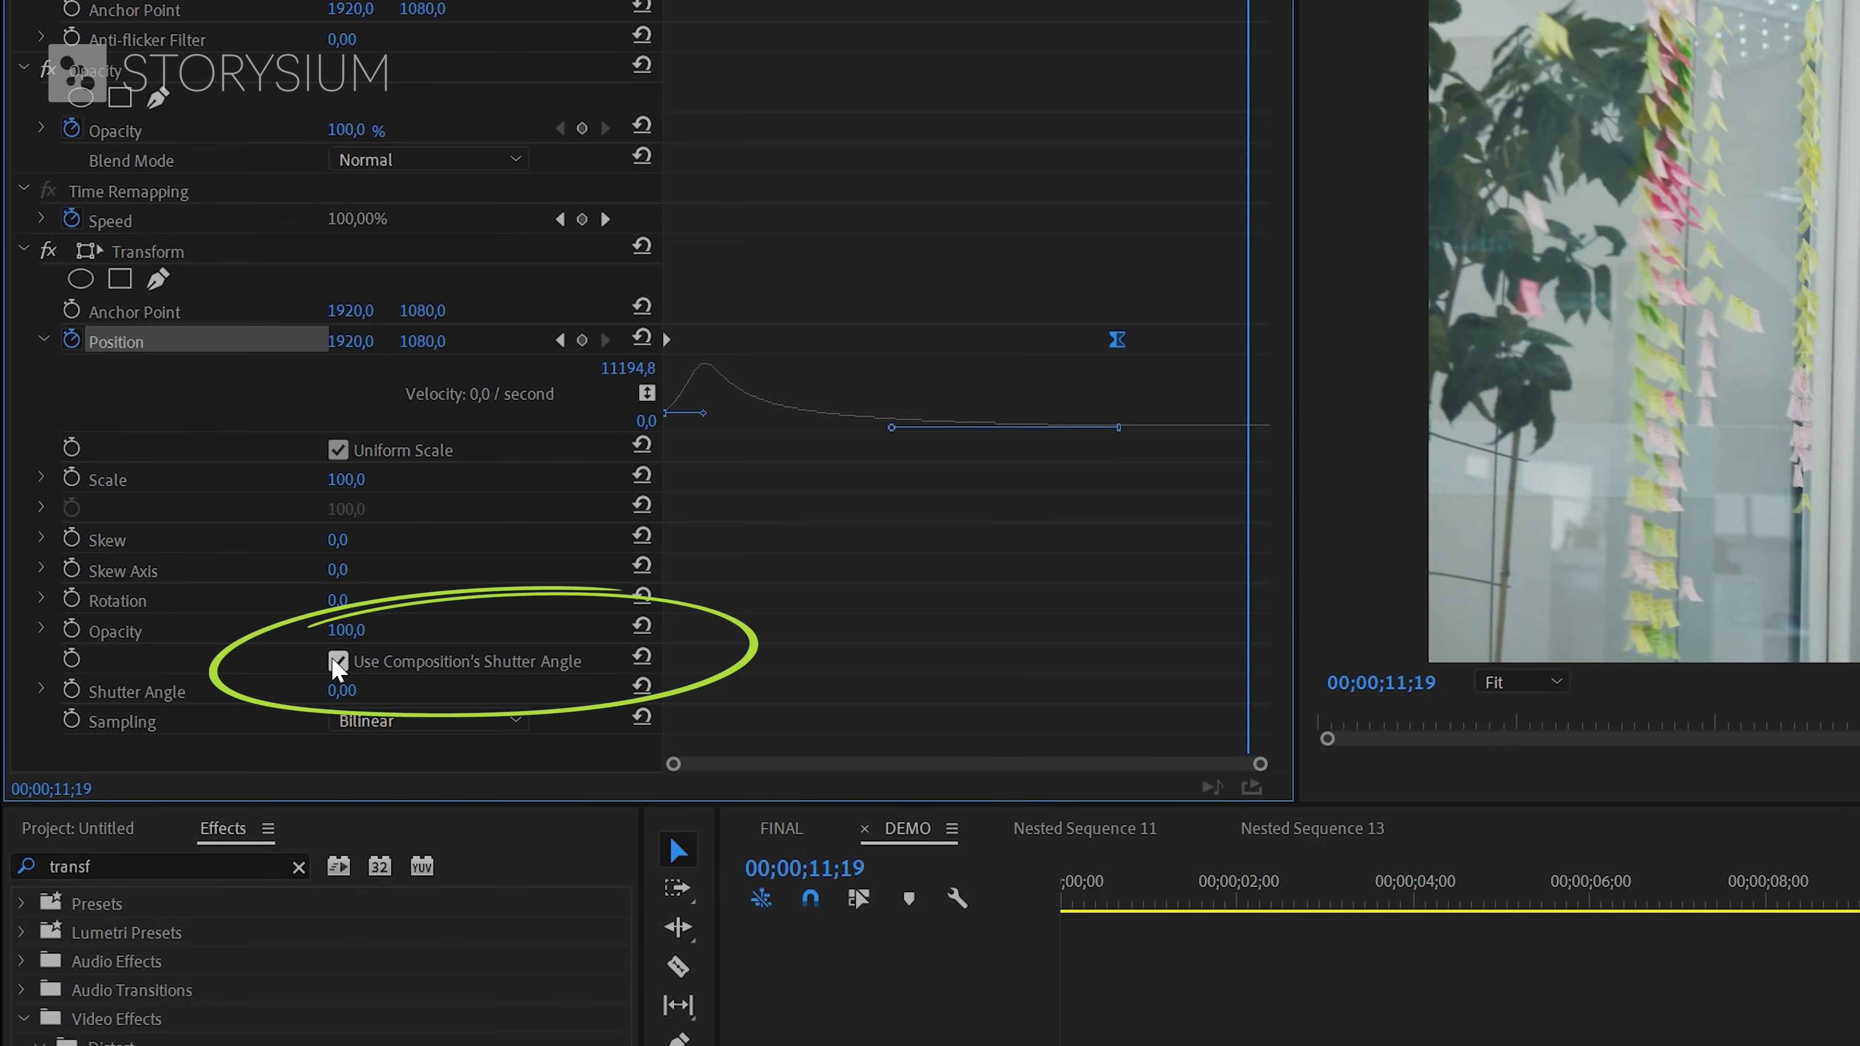
click(345, 691)
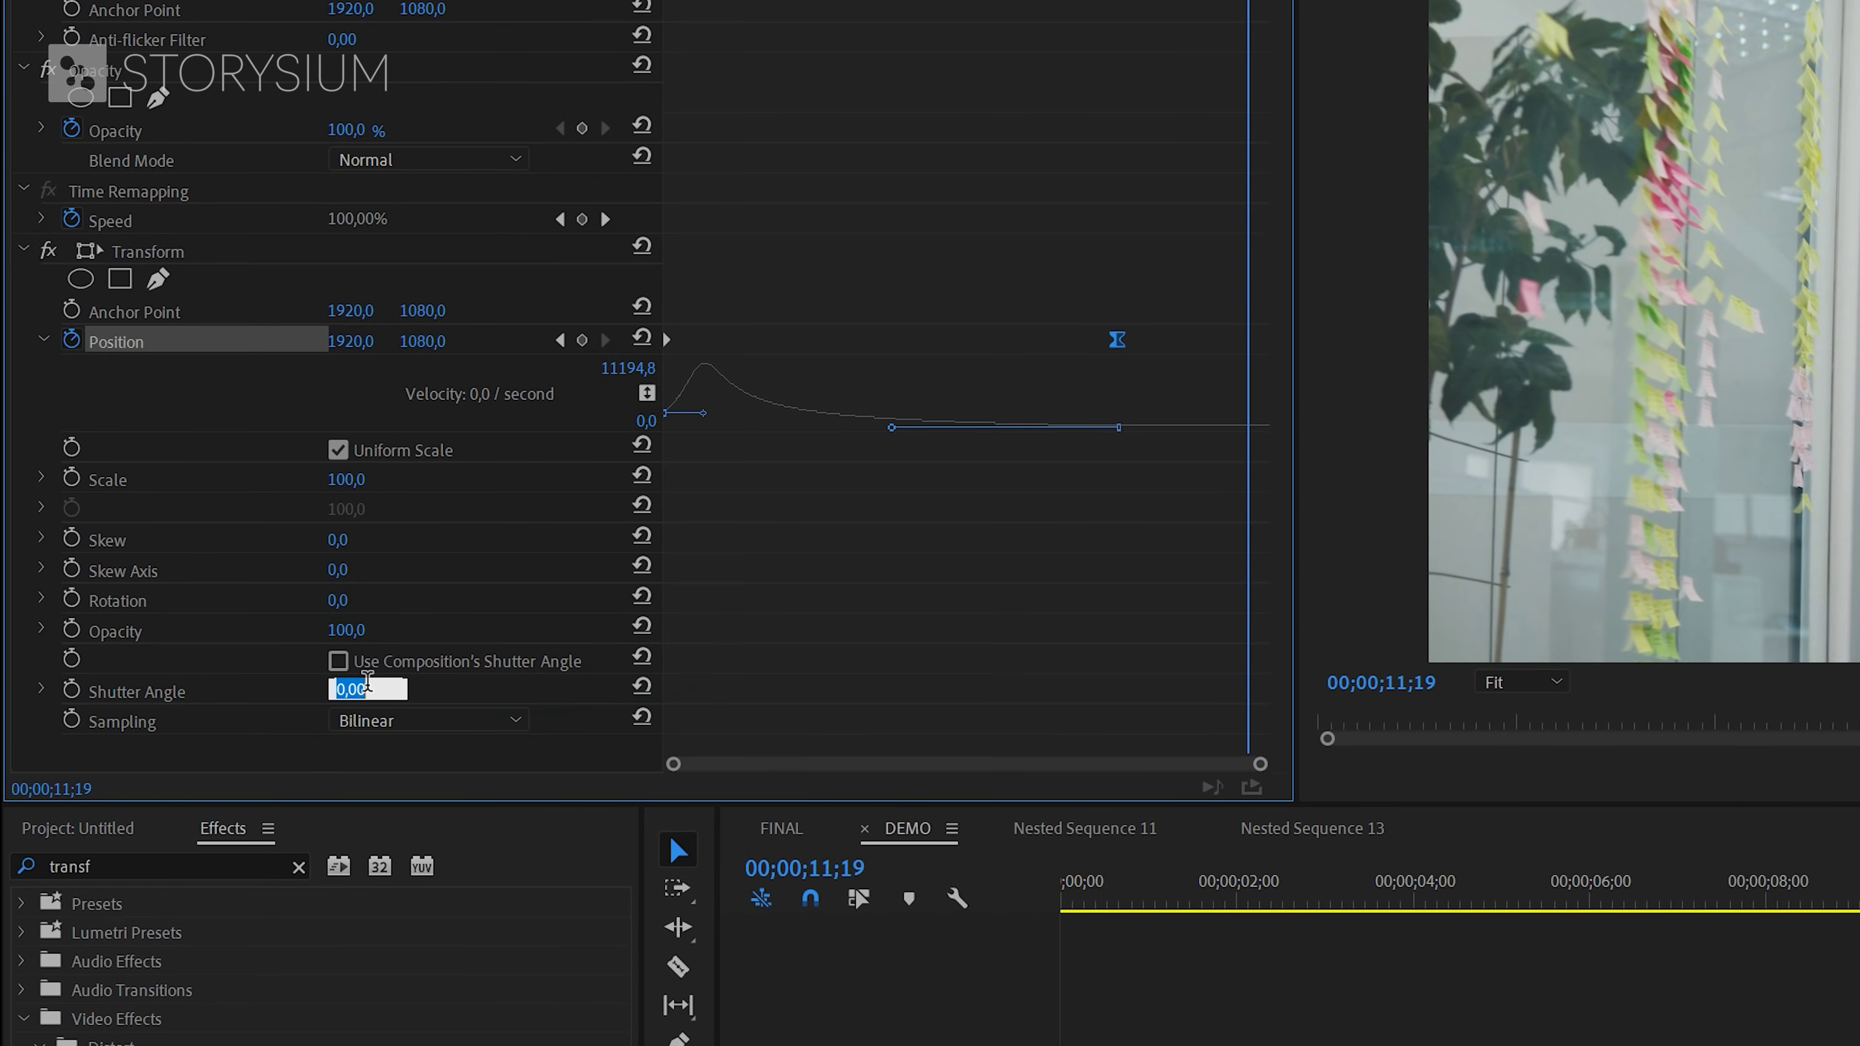
text(75)
key(Return)
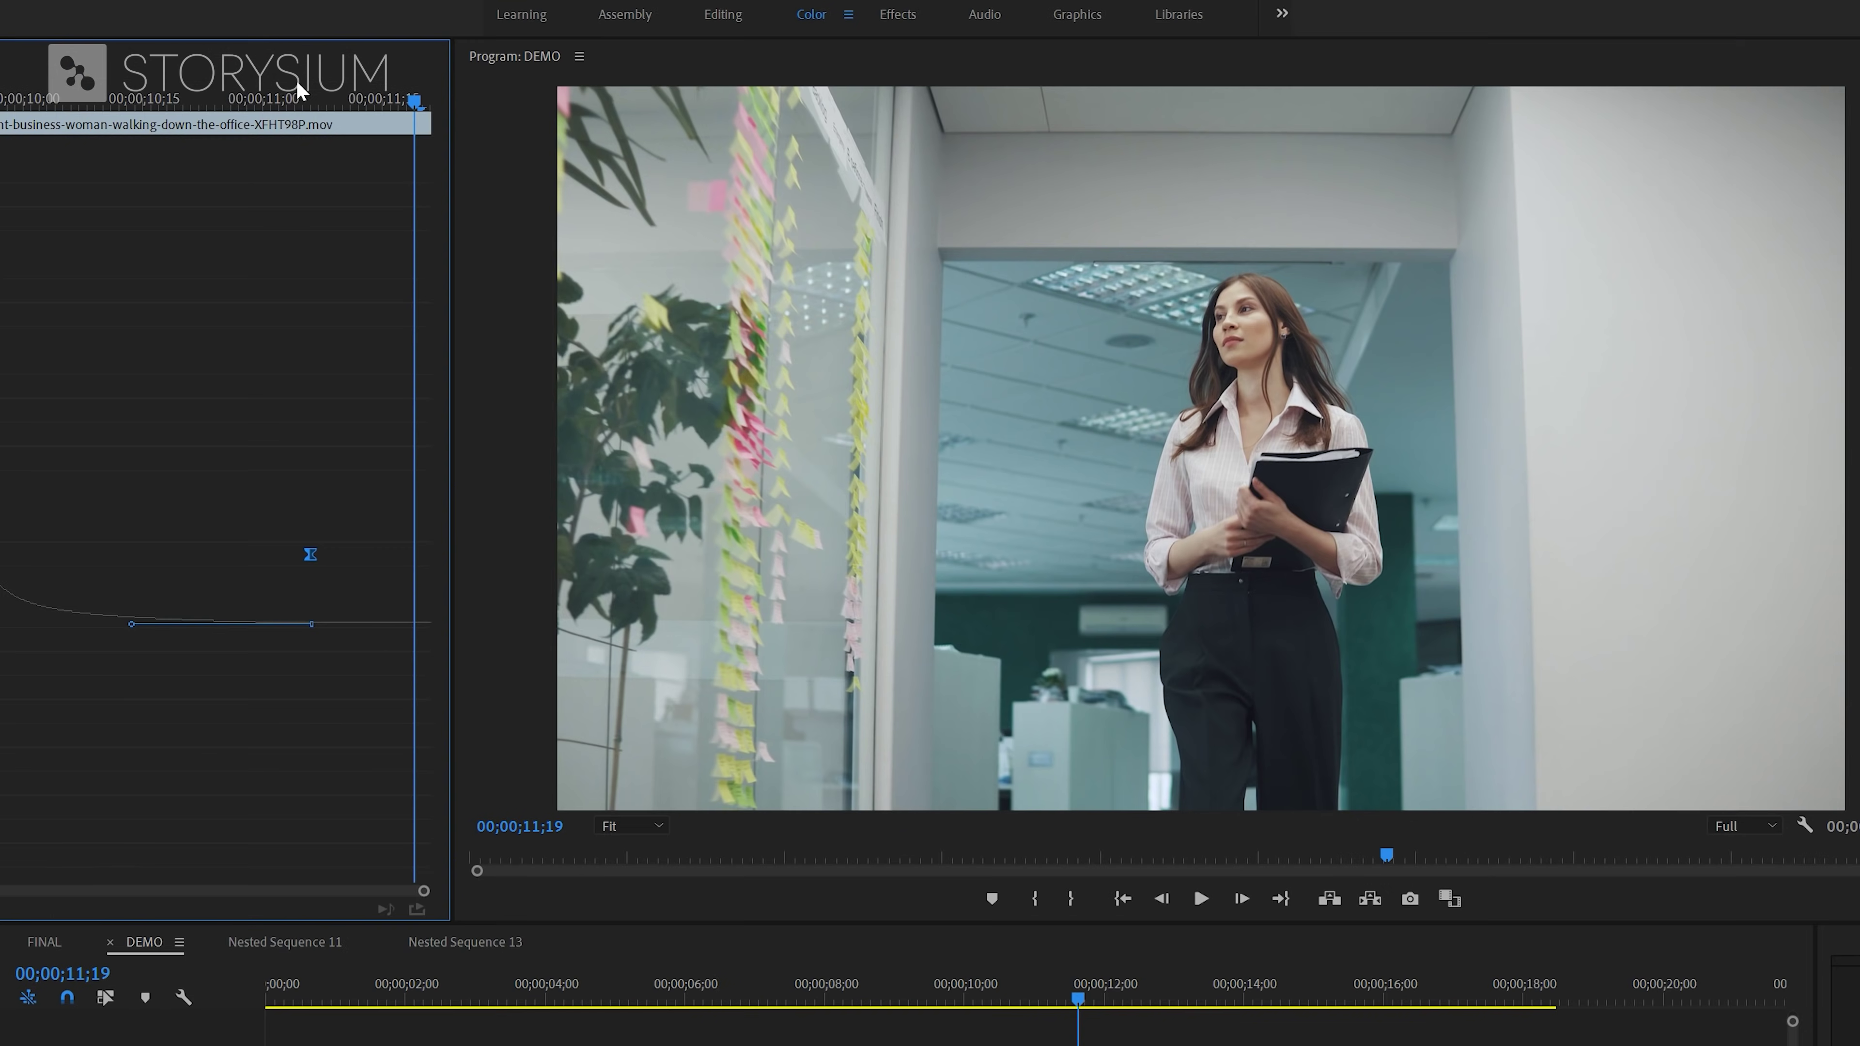
drag(295, 88, 20, 185)
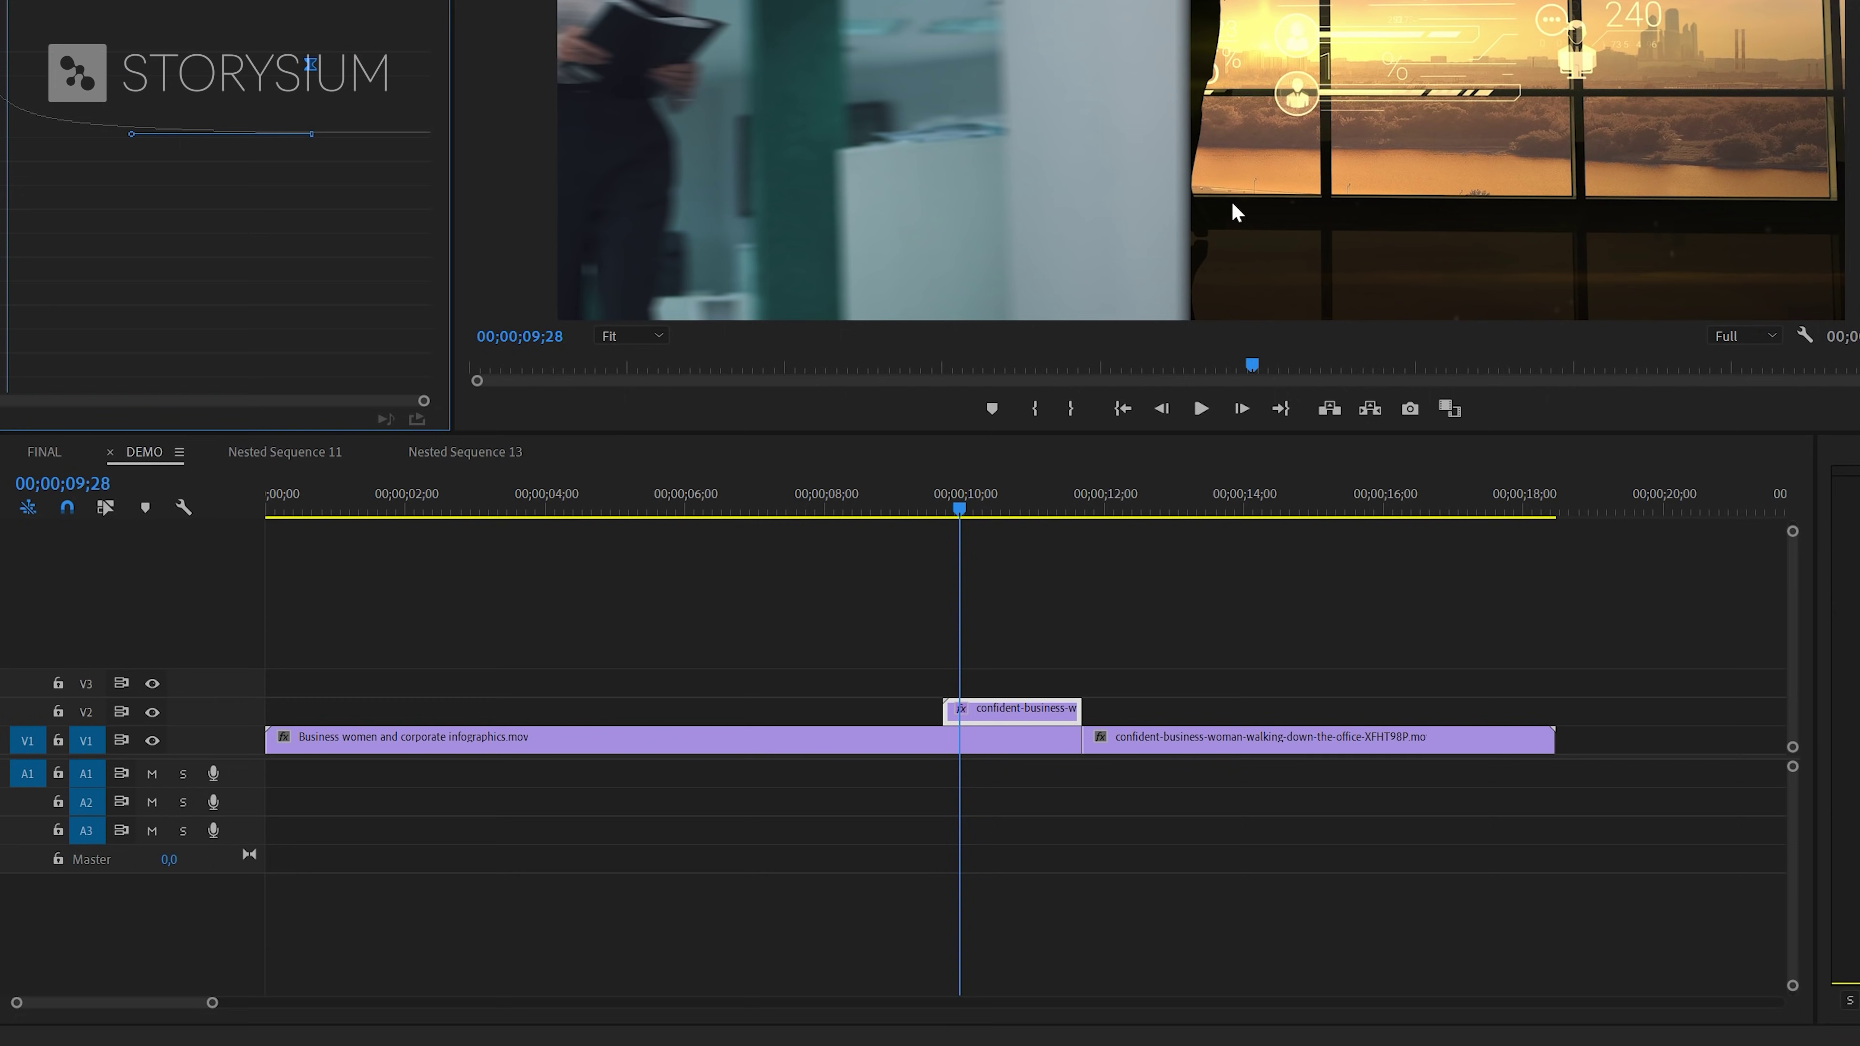
- Nest the short V2 office clip as 'Nested Sequence 15'
right_click(1013, 708)
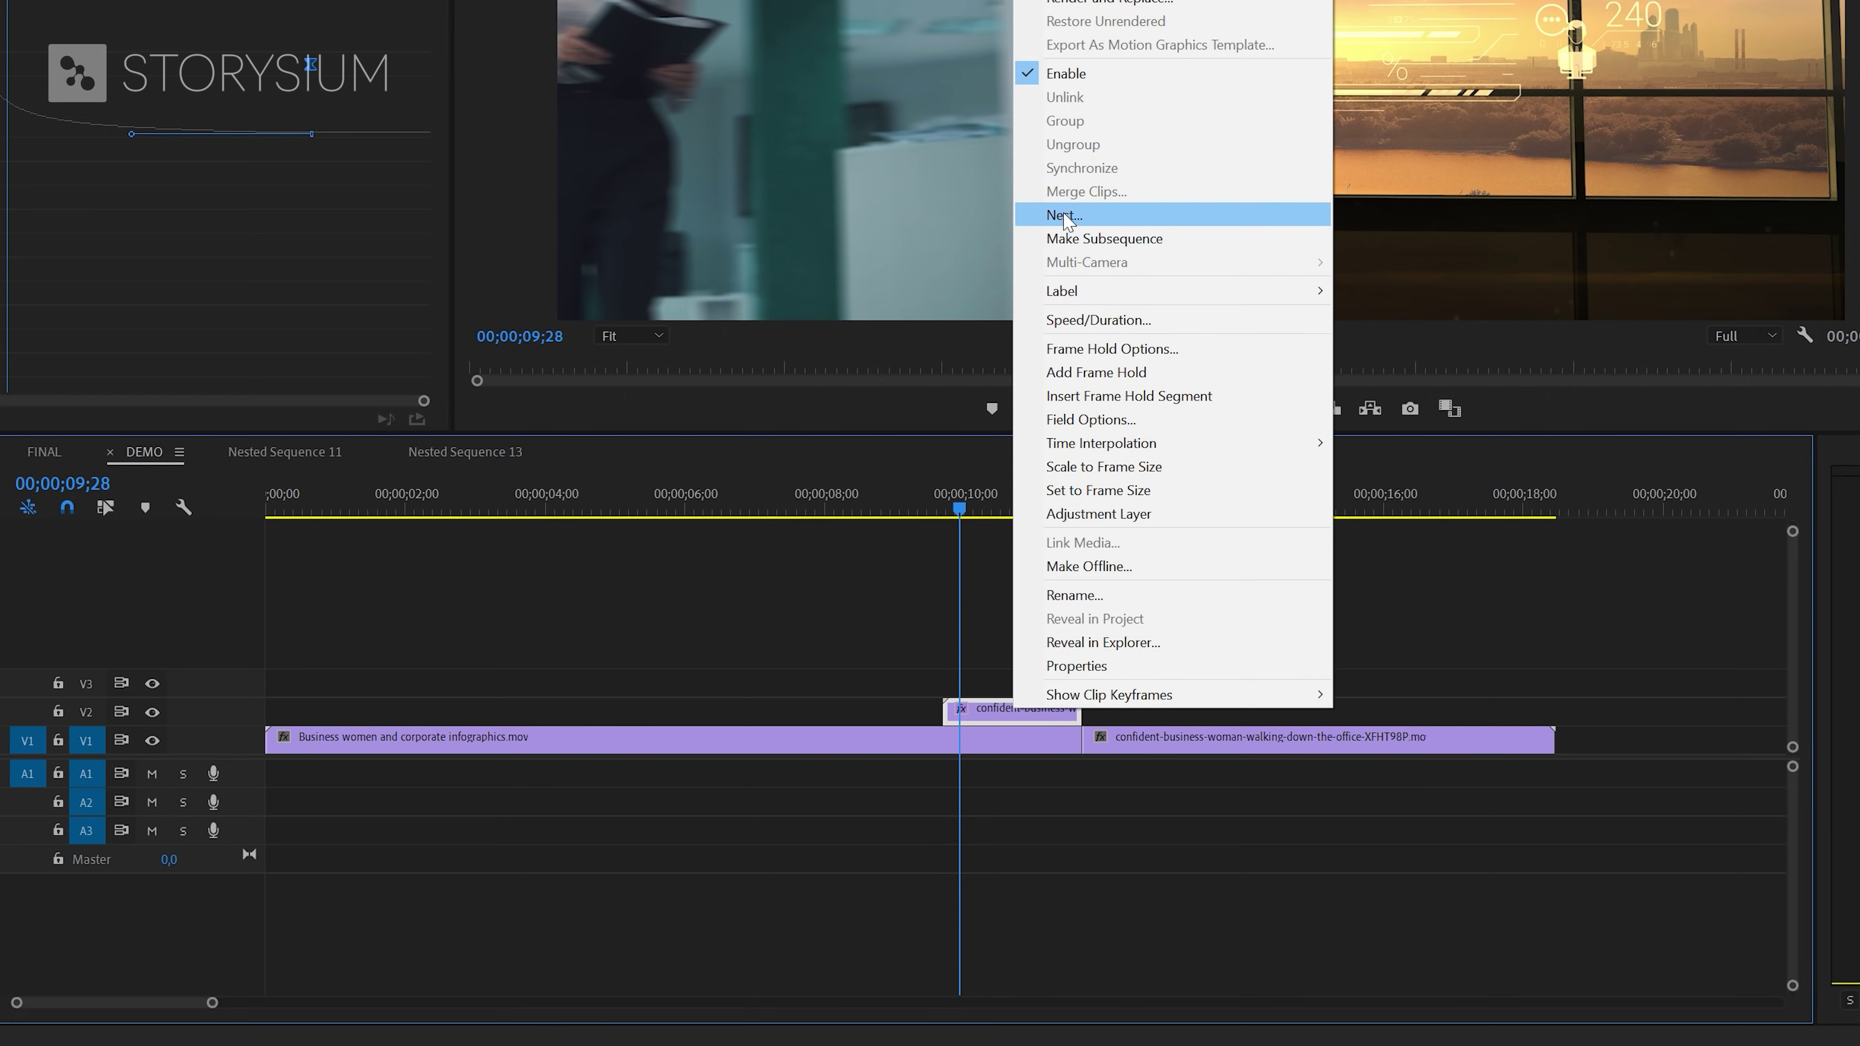
click(1075, 220)
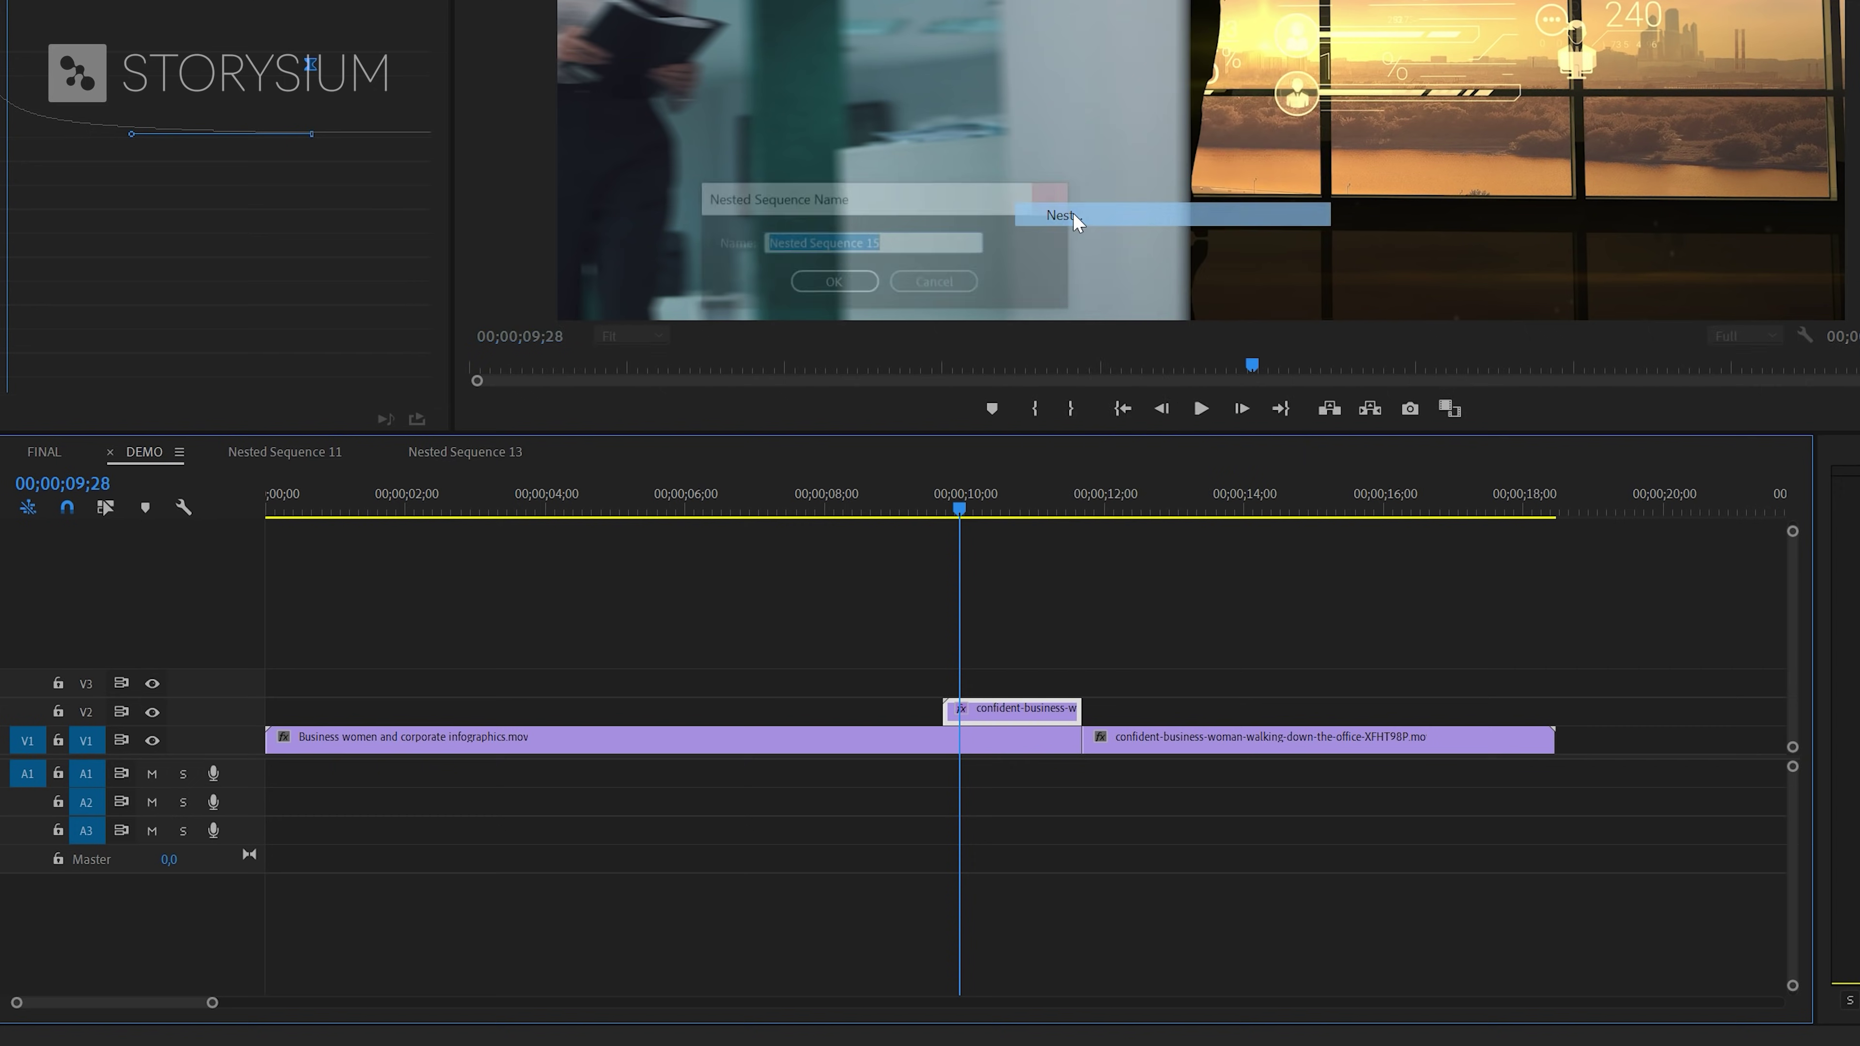
drag(967, 243, 700, 237)
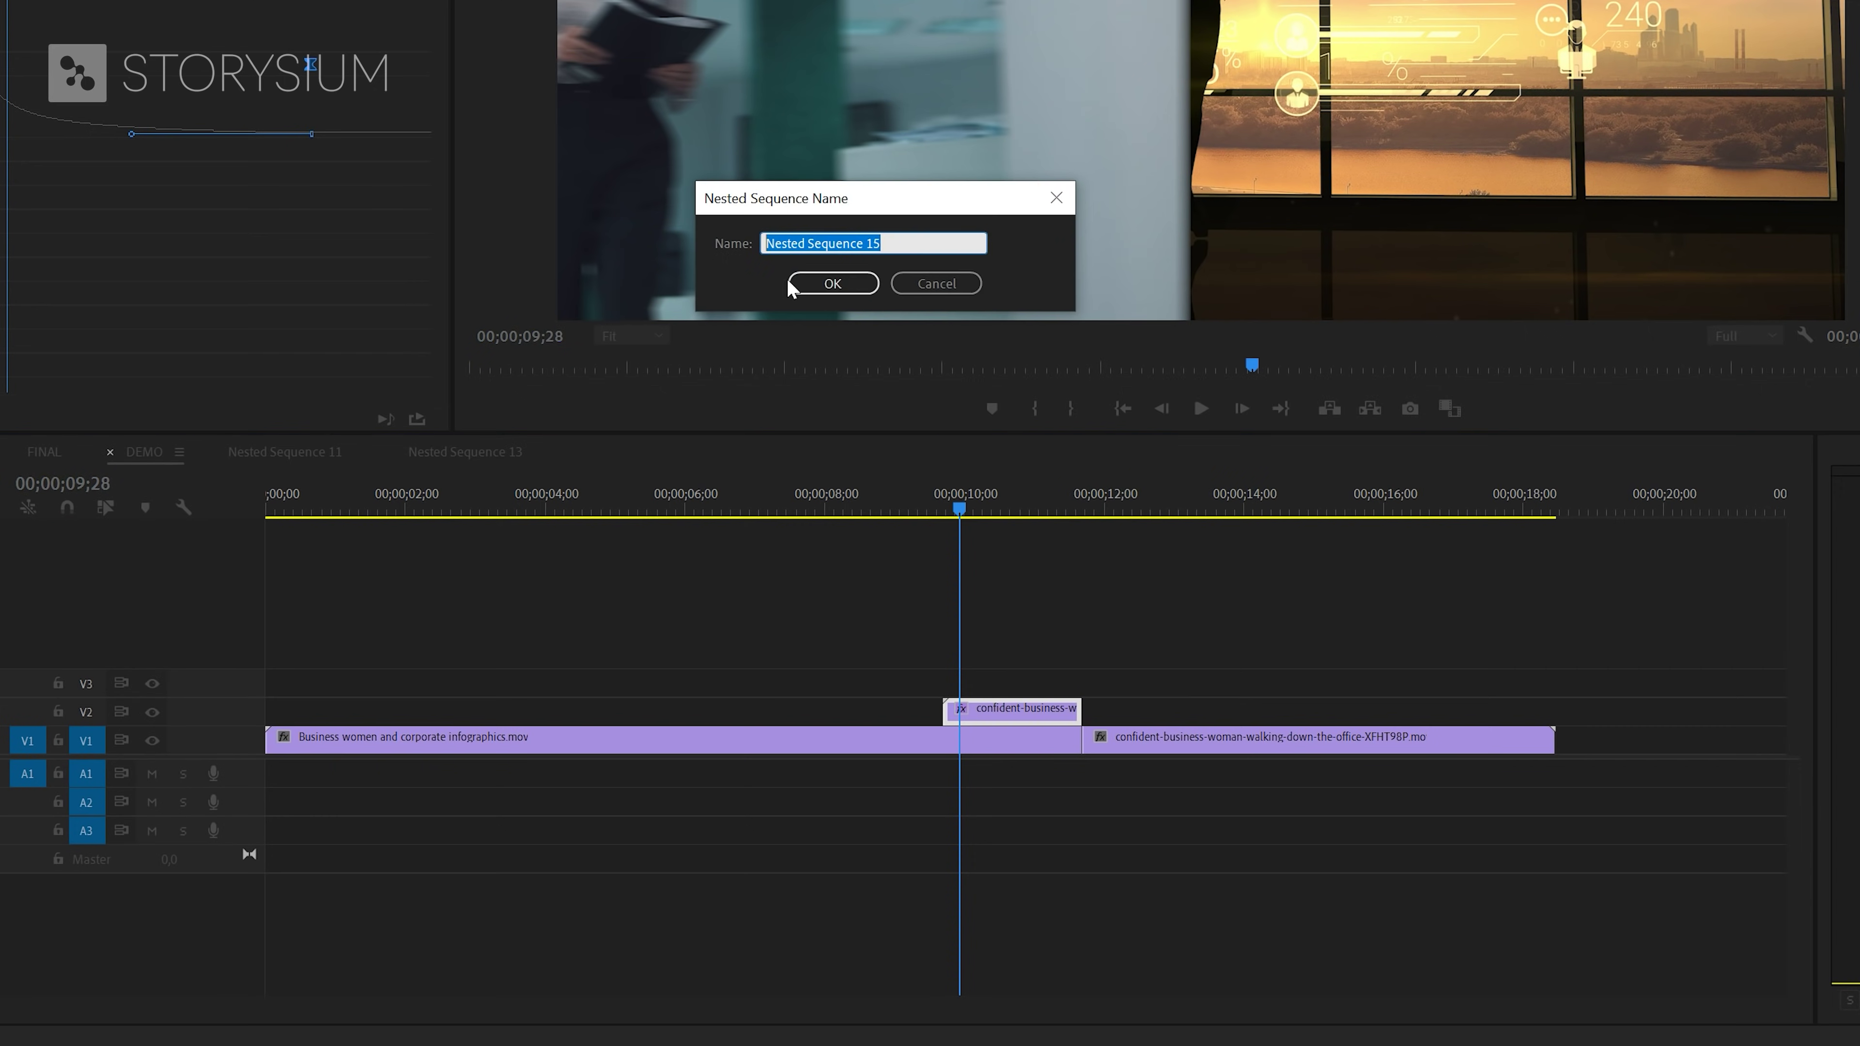
click(830, 284)
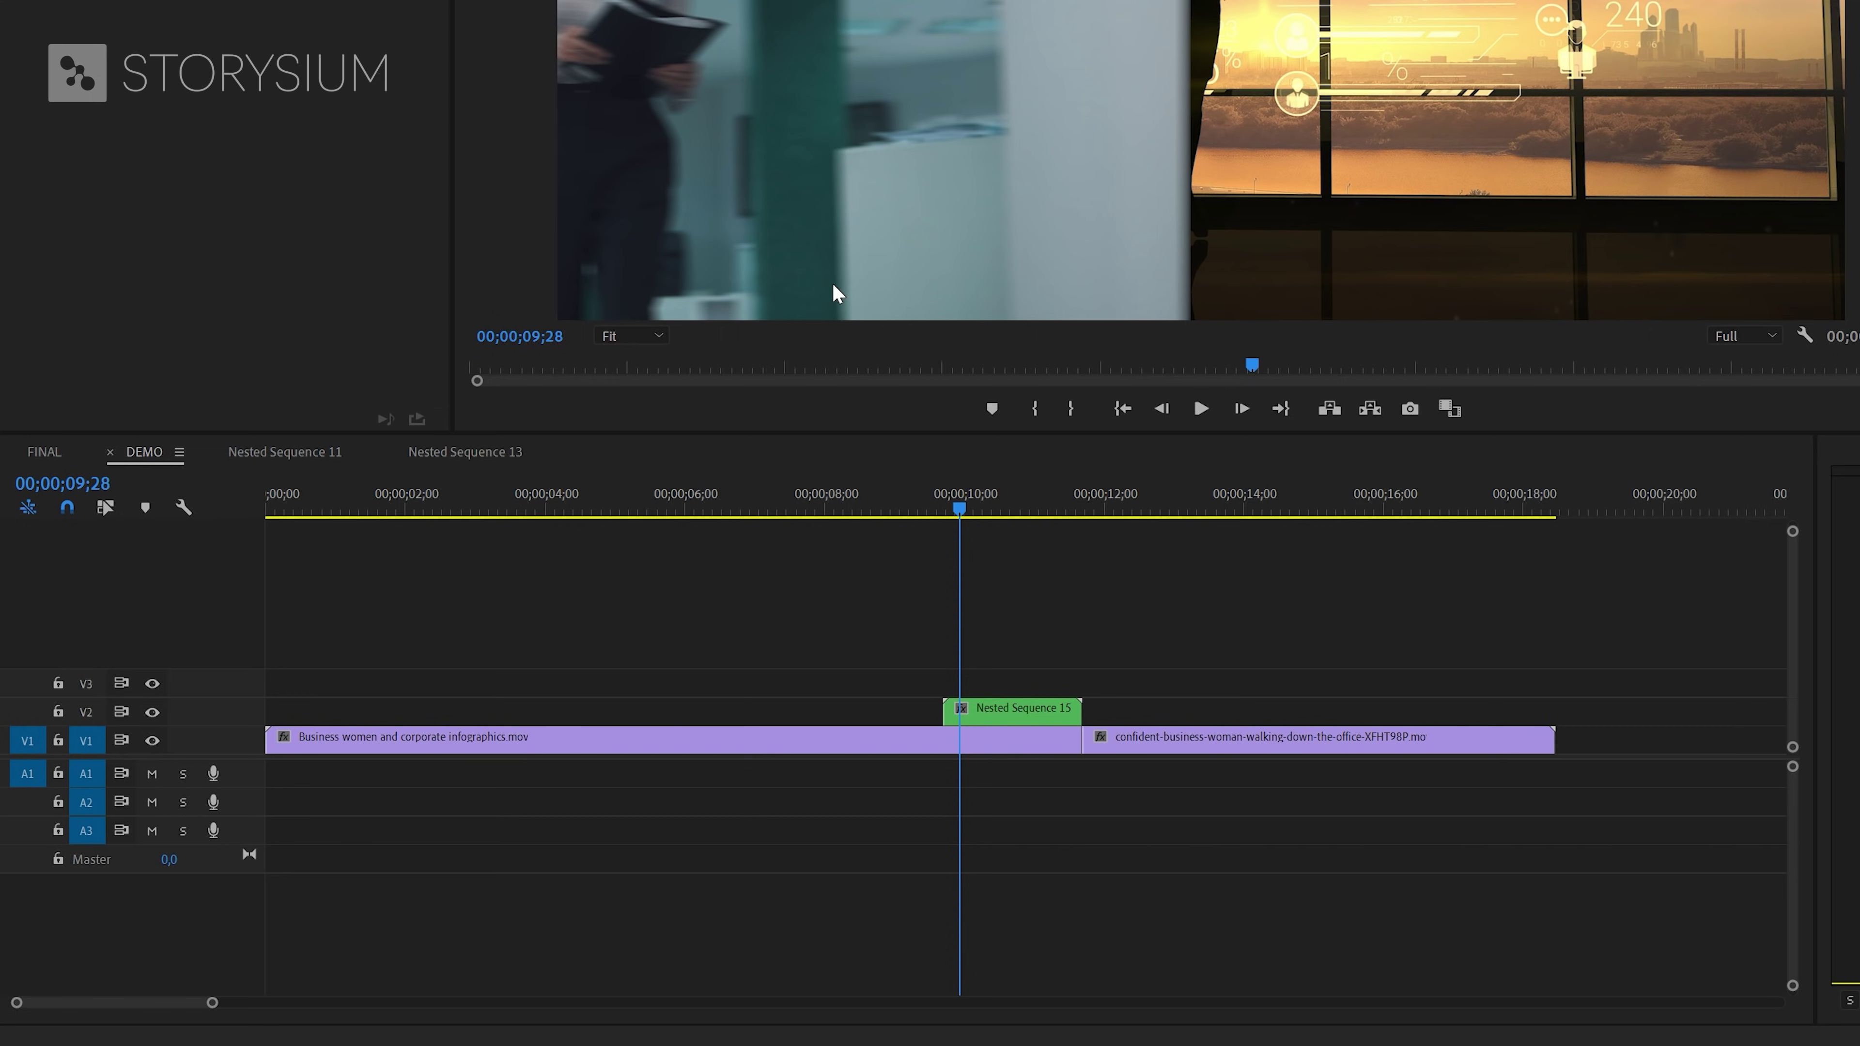
- Apply the Echo effect to the Nested Sequence 15 clip
click(237, 483)
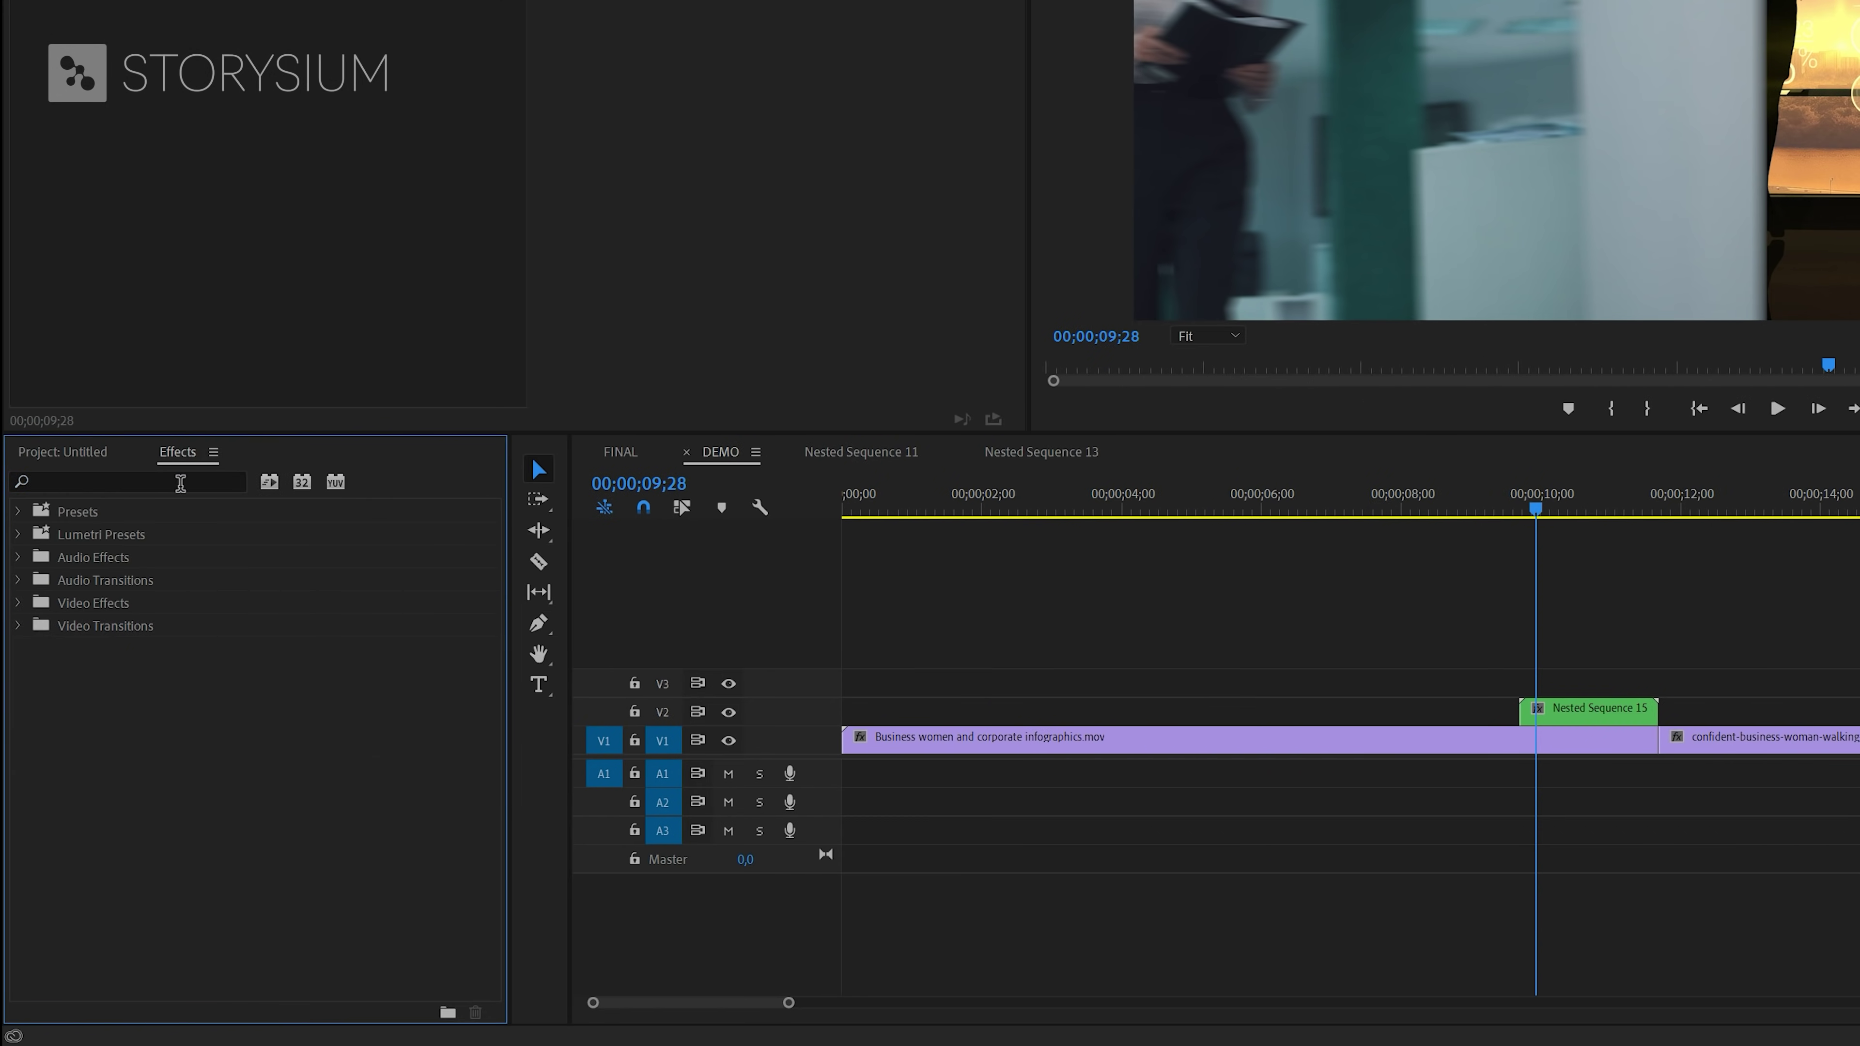
text(echo)
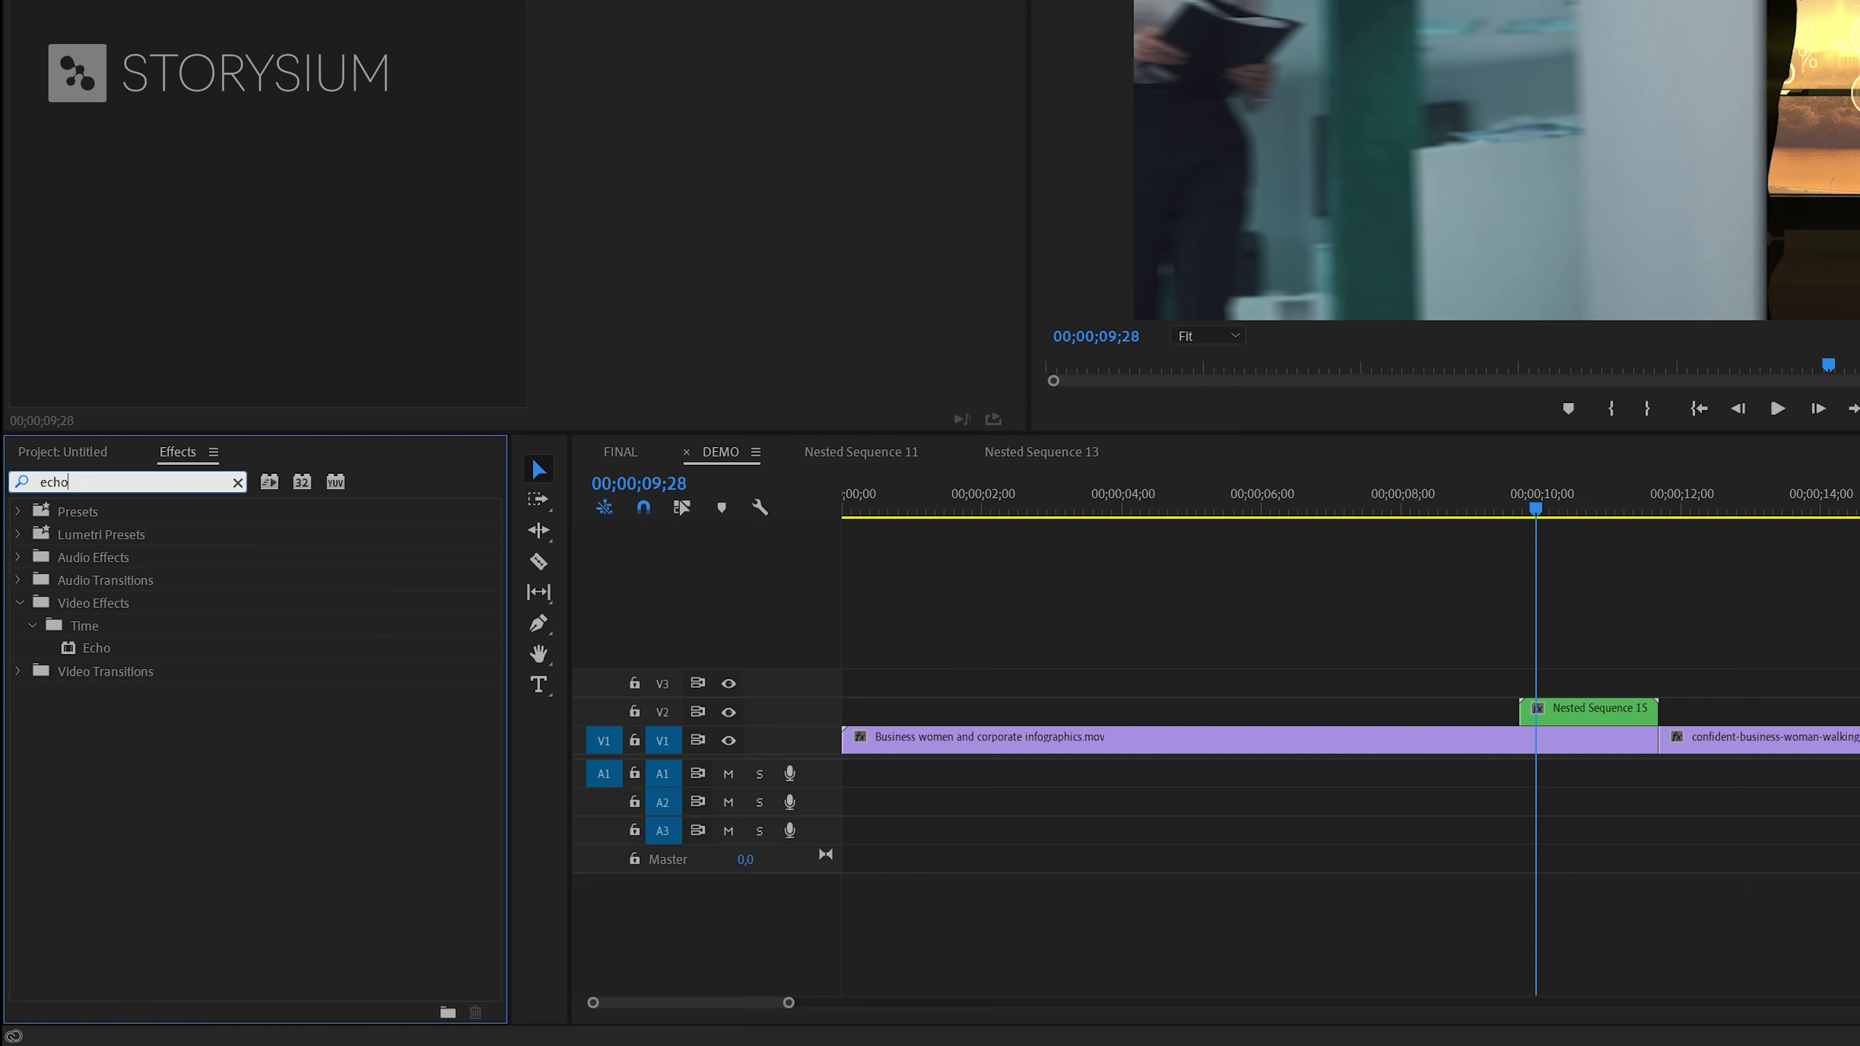
click(77, 652)
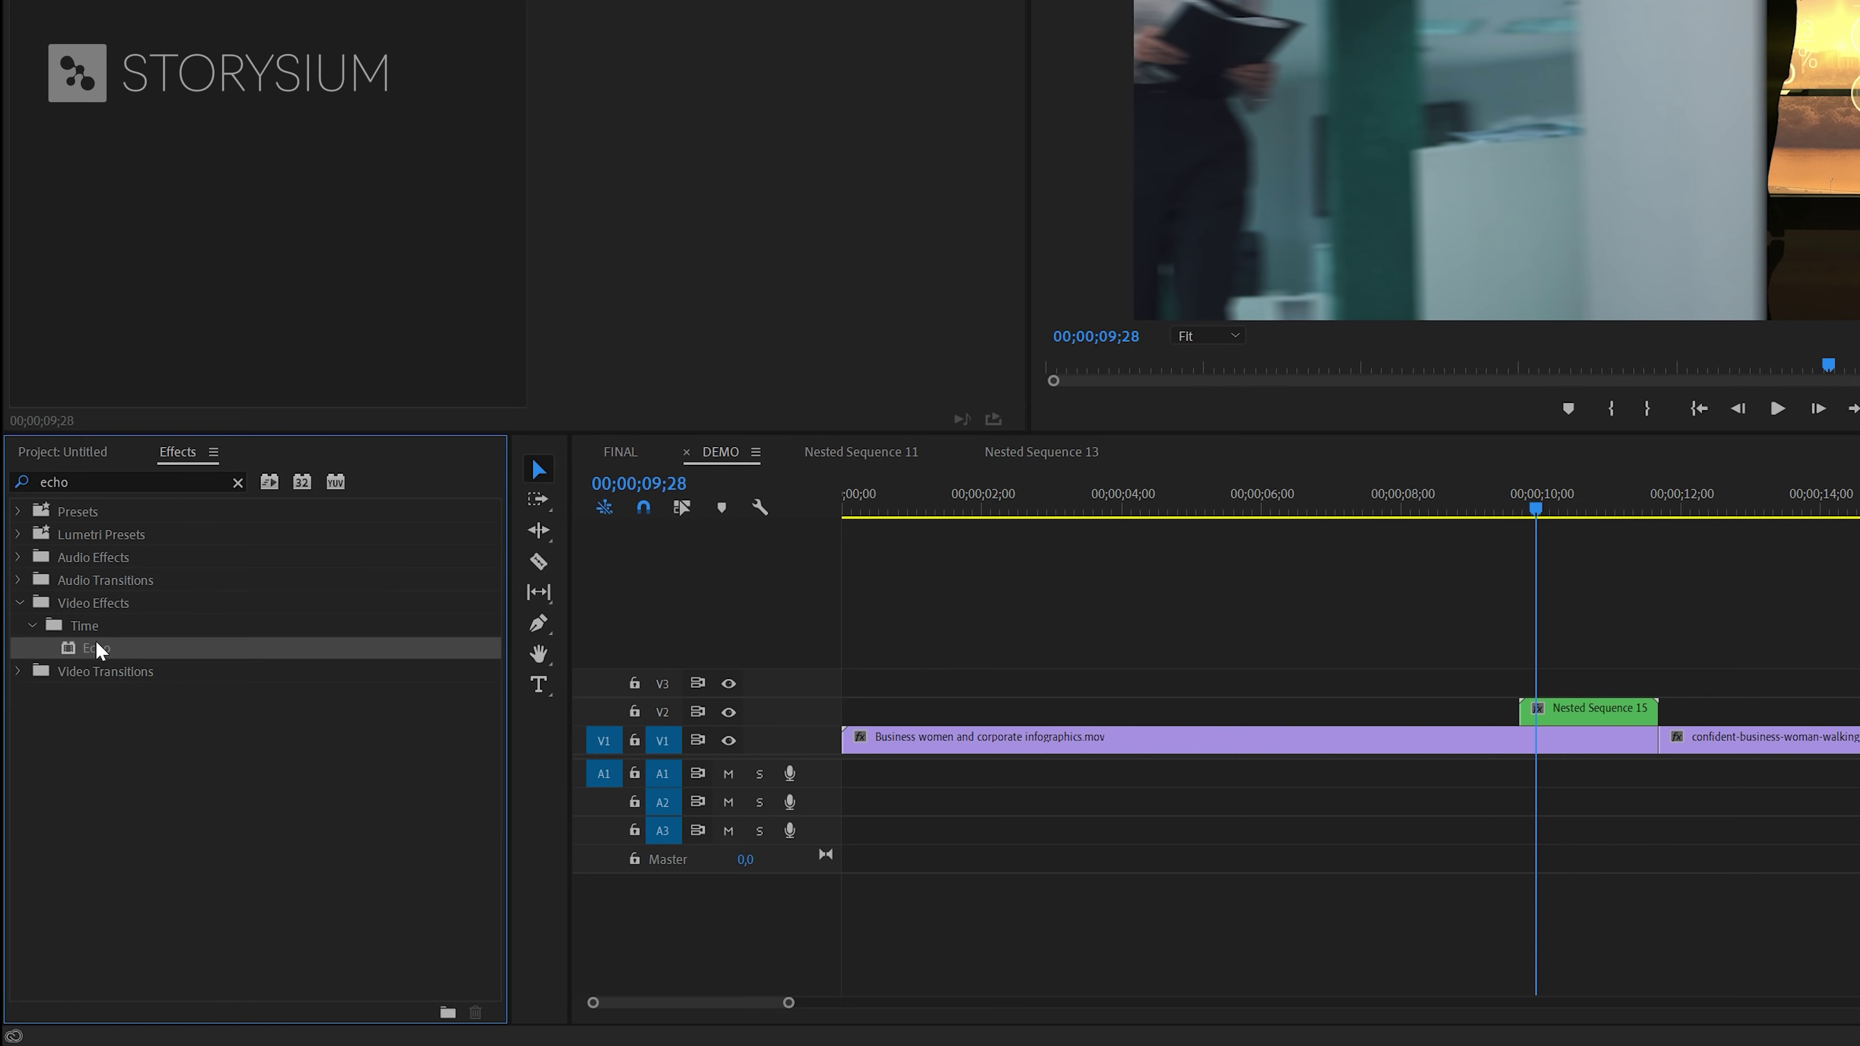
drag(502, 616, 1580, 708)
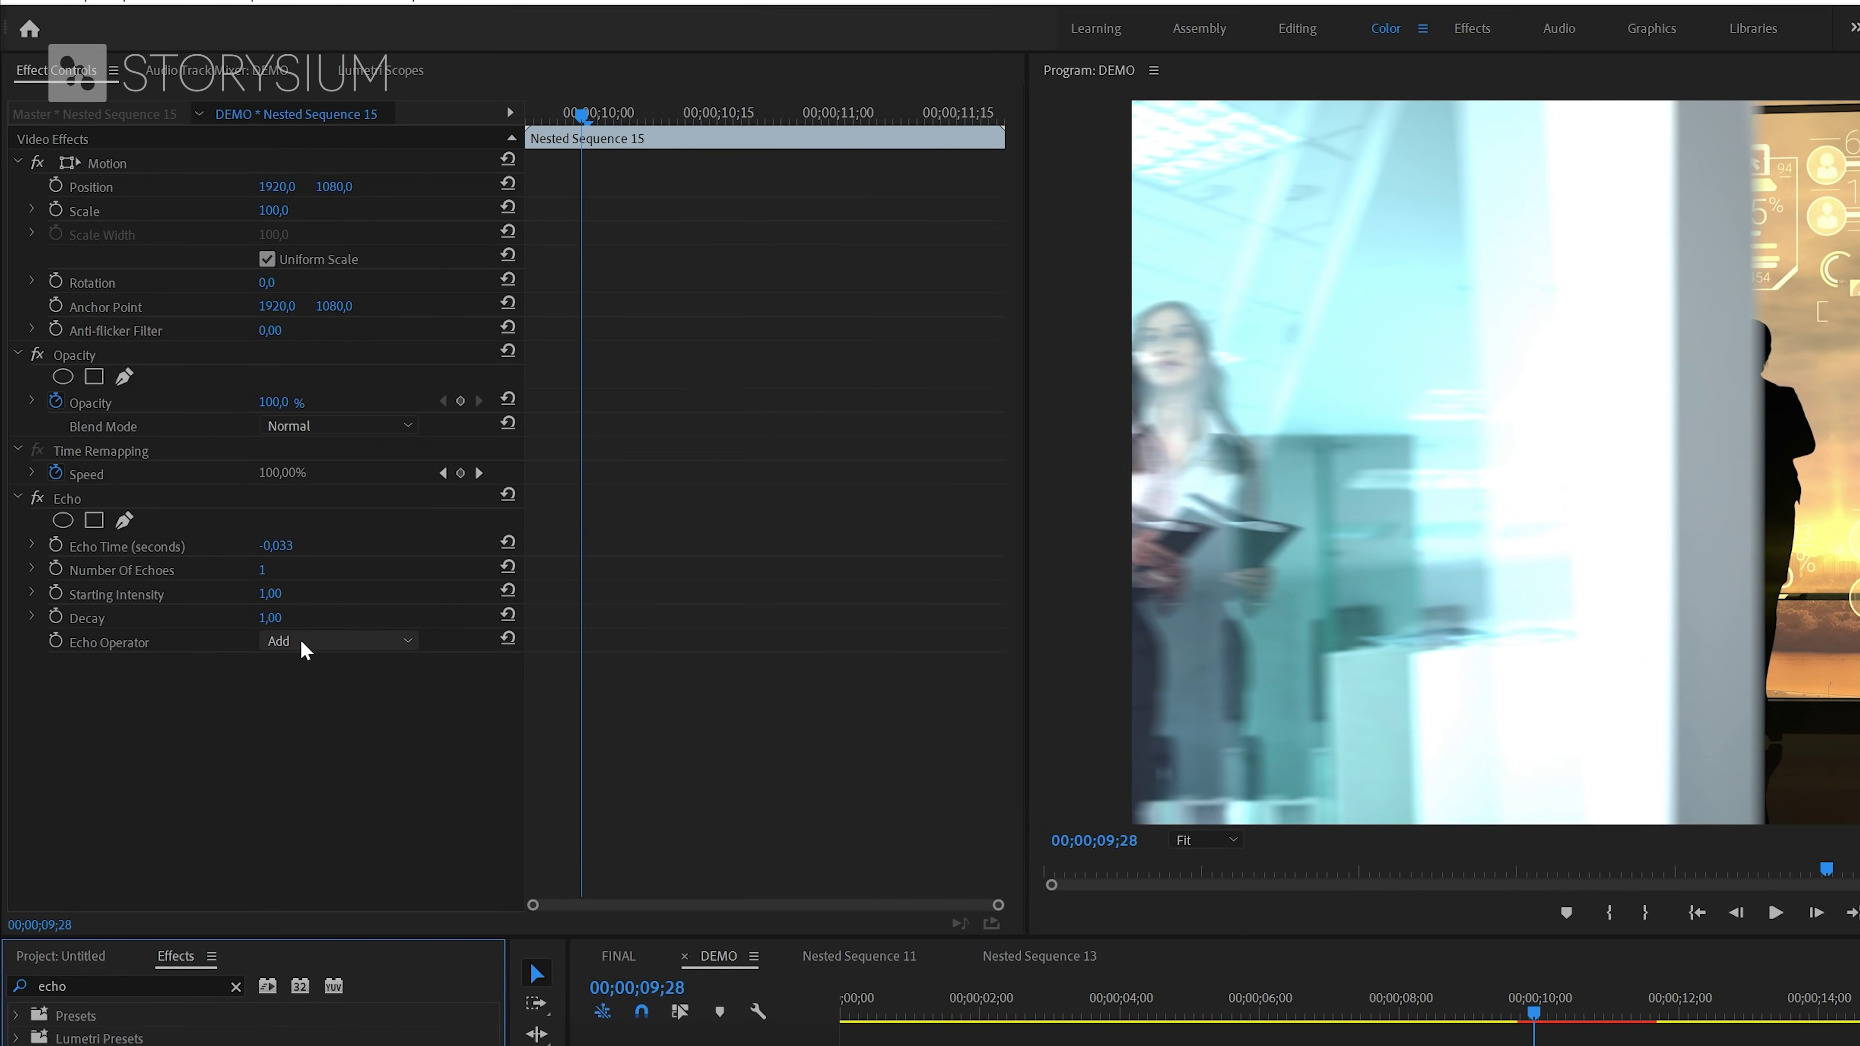
- Set Echo to Composite In Back with 6 echoes and an echo time of -0,100
click(306, 645)
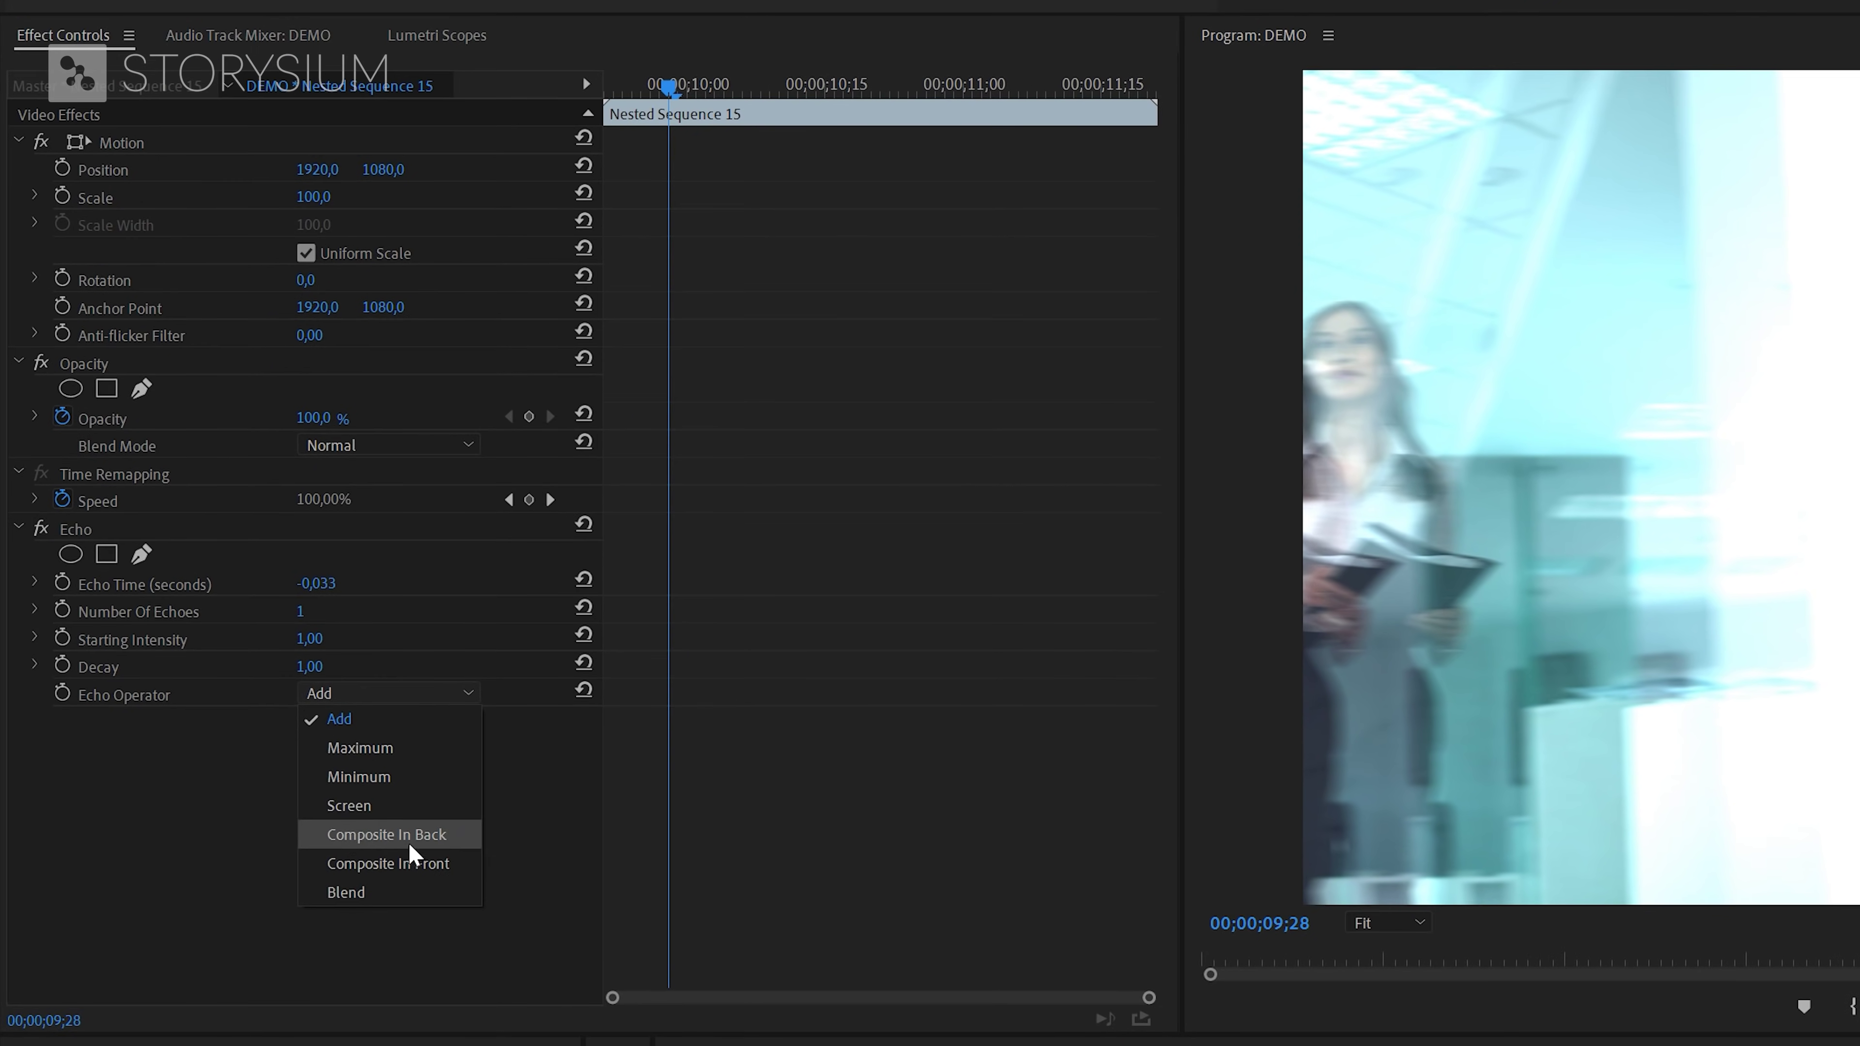
click(353, 843)
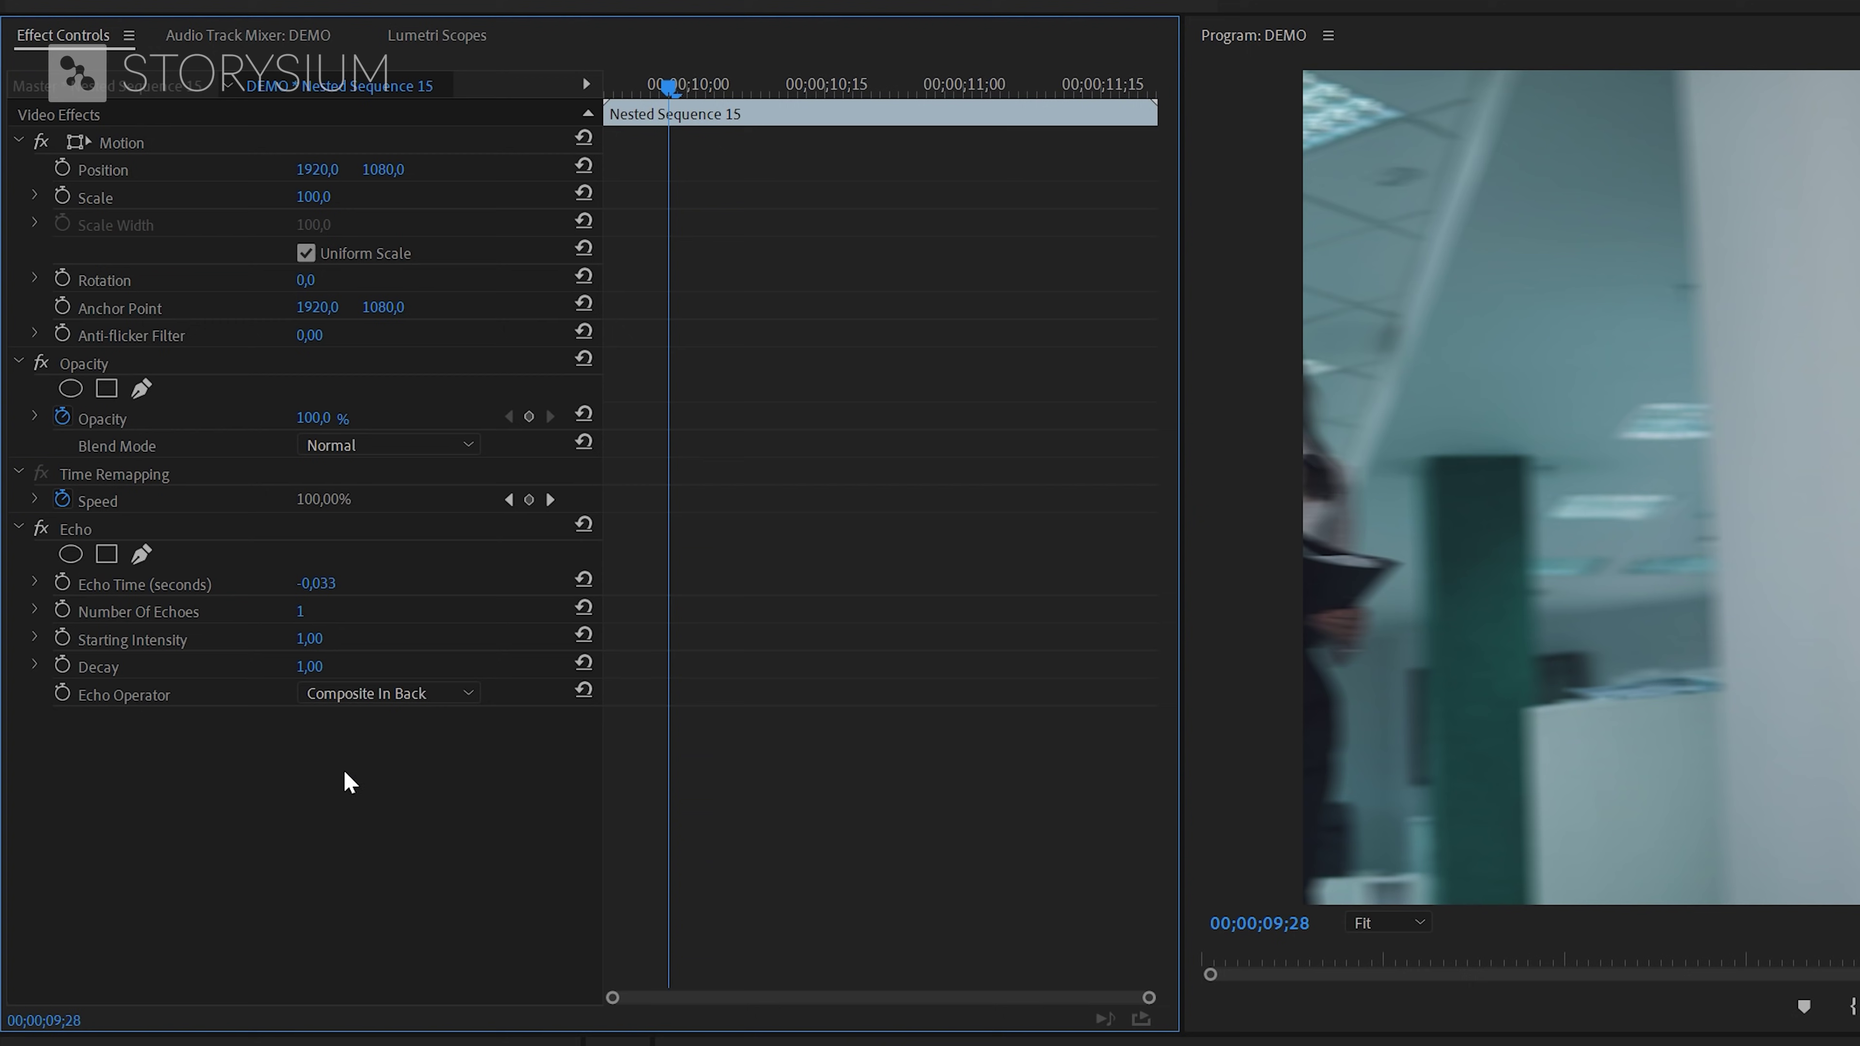
click(309, 612)
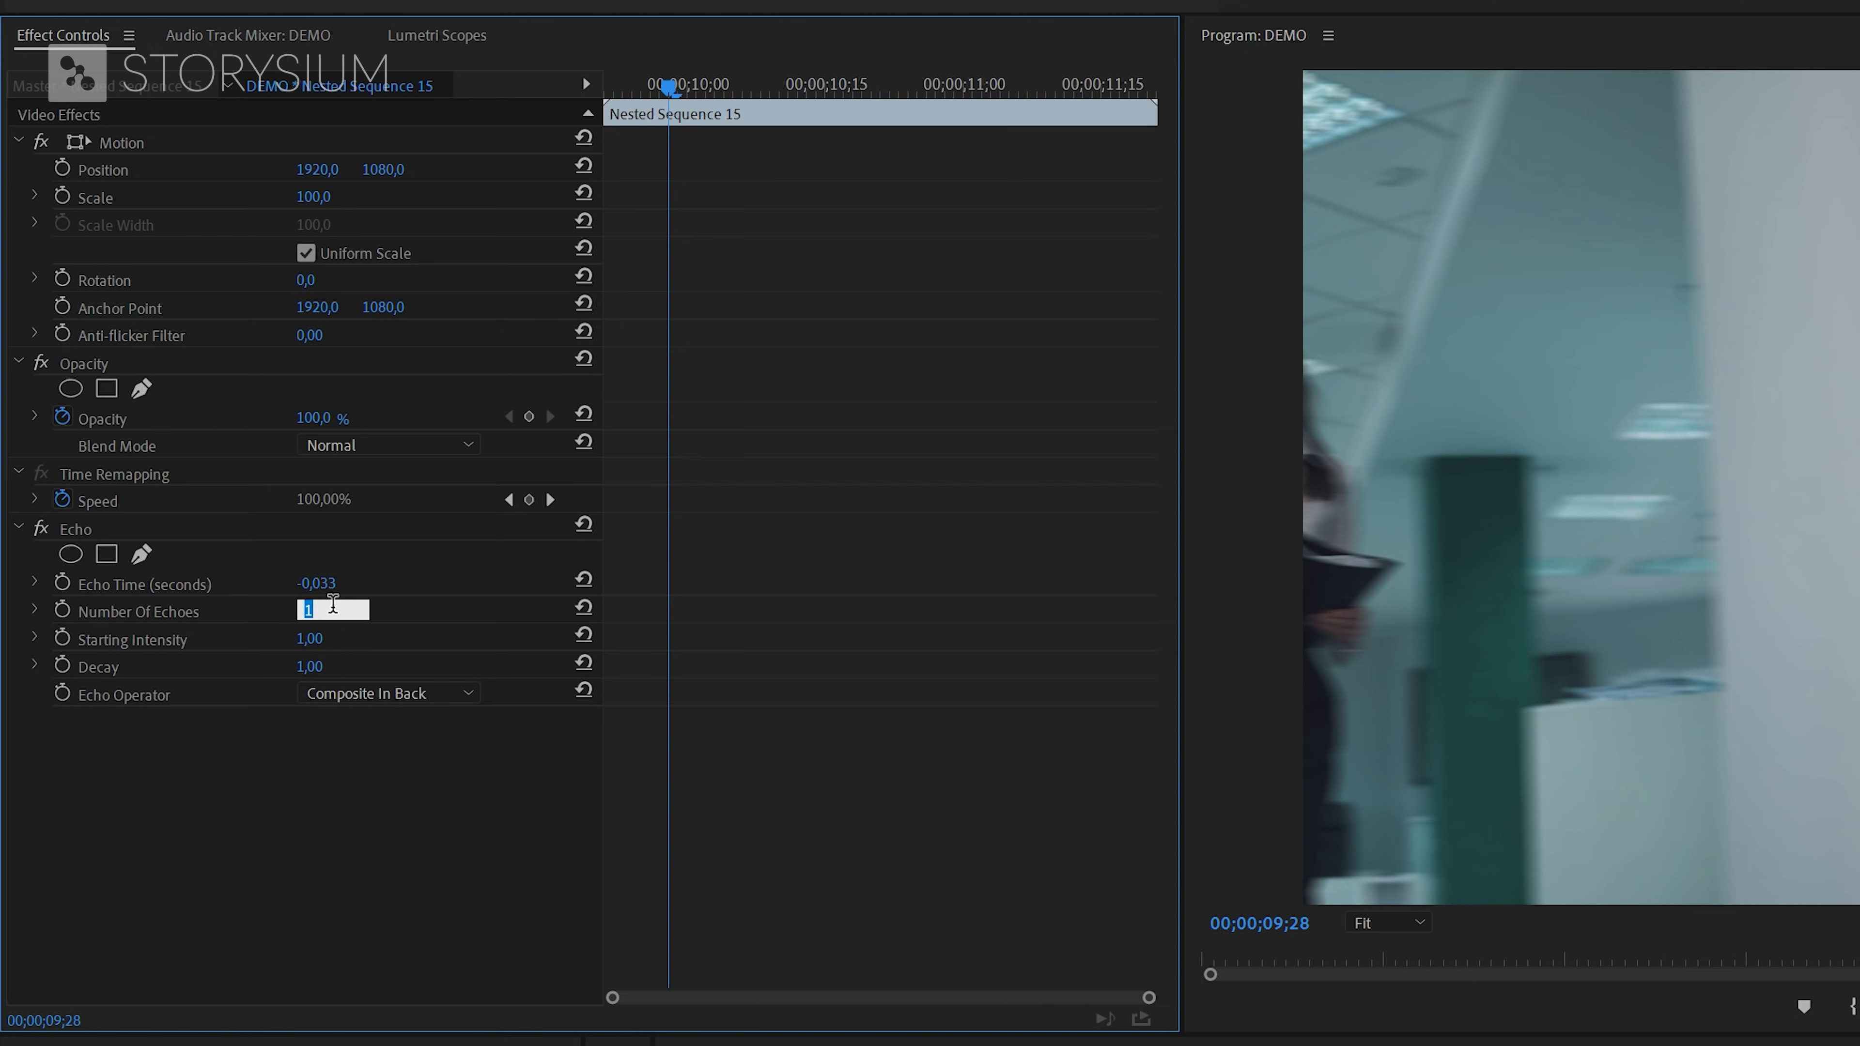
key(Return)
click(327, 579)
click(327, 576)
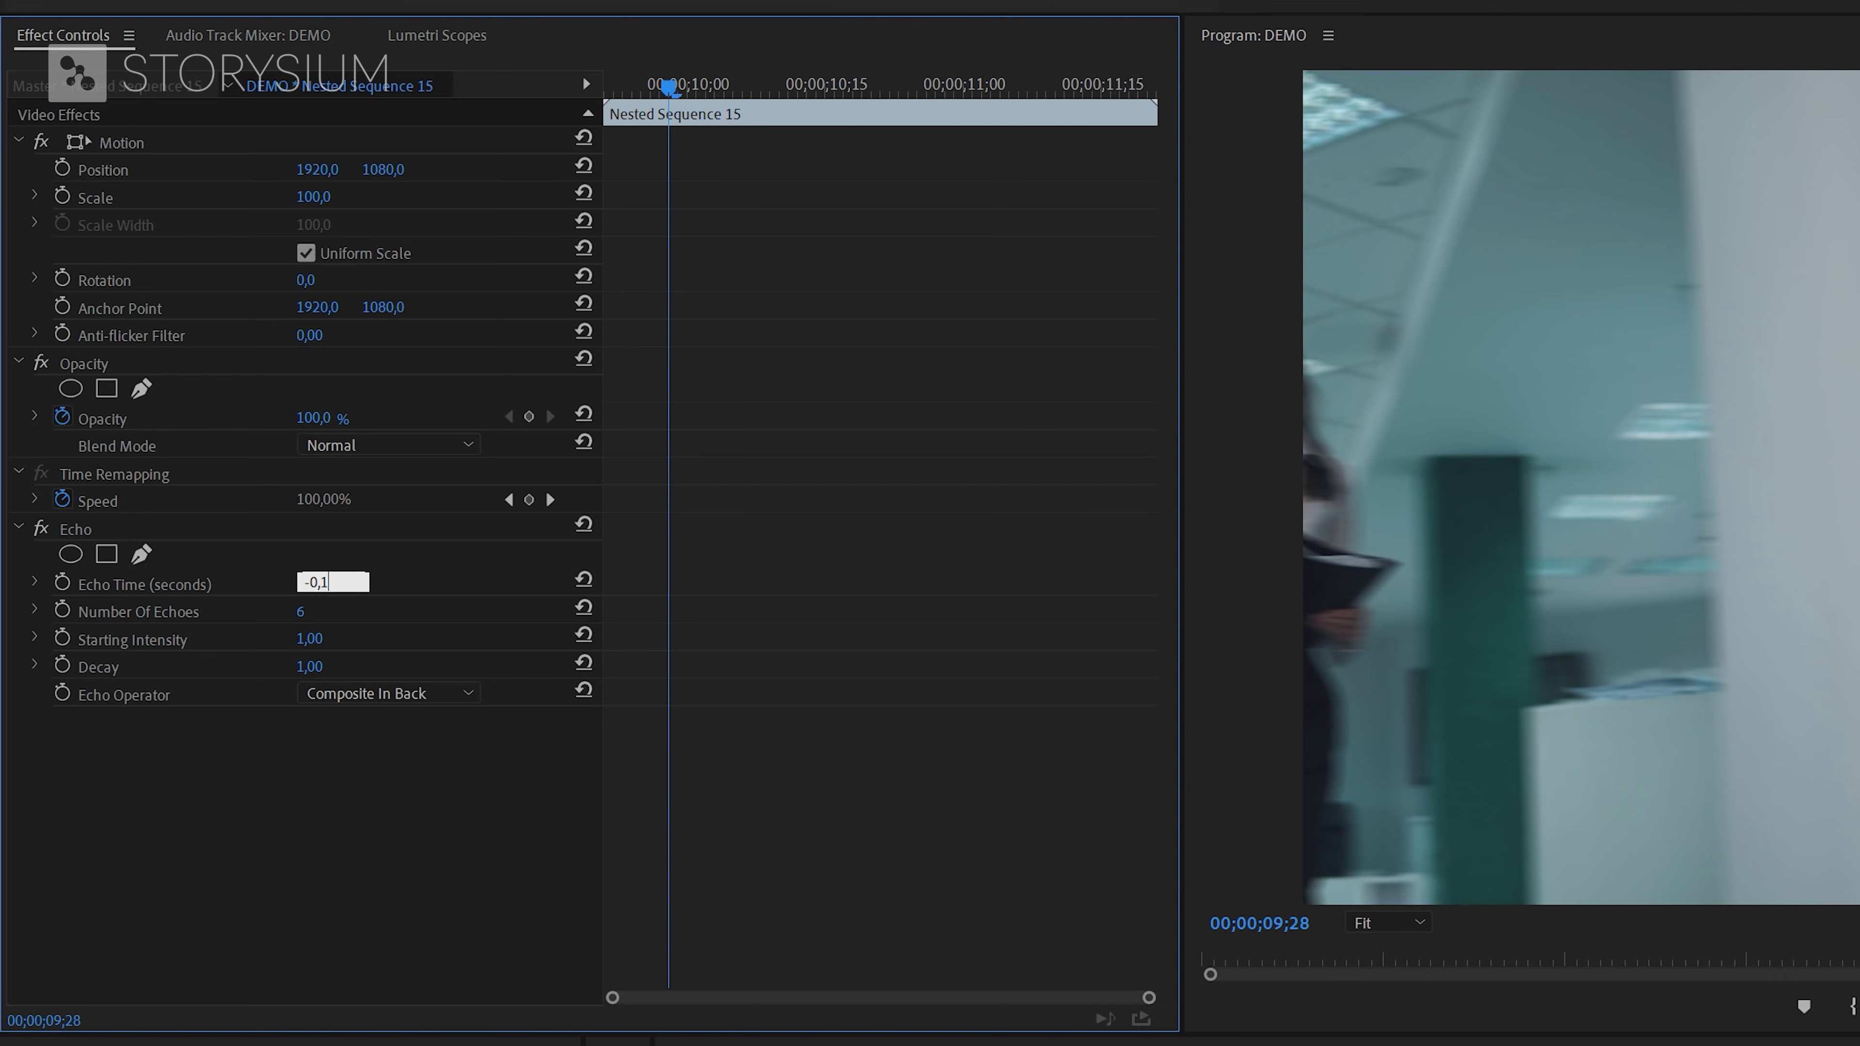
key(Return)
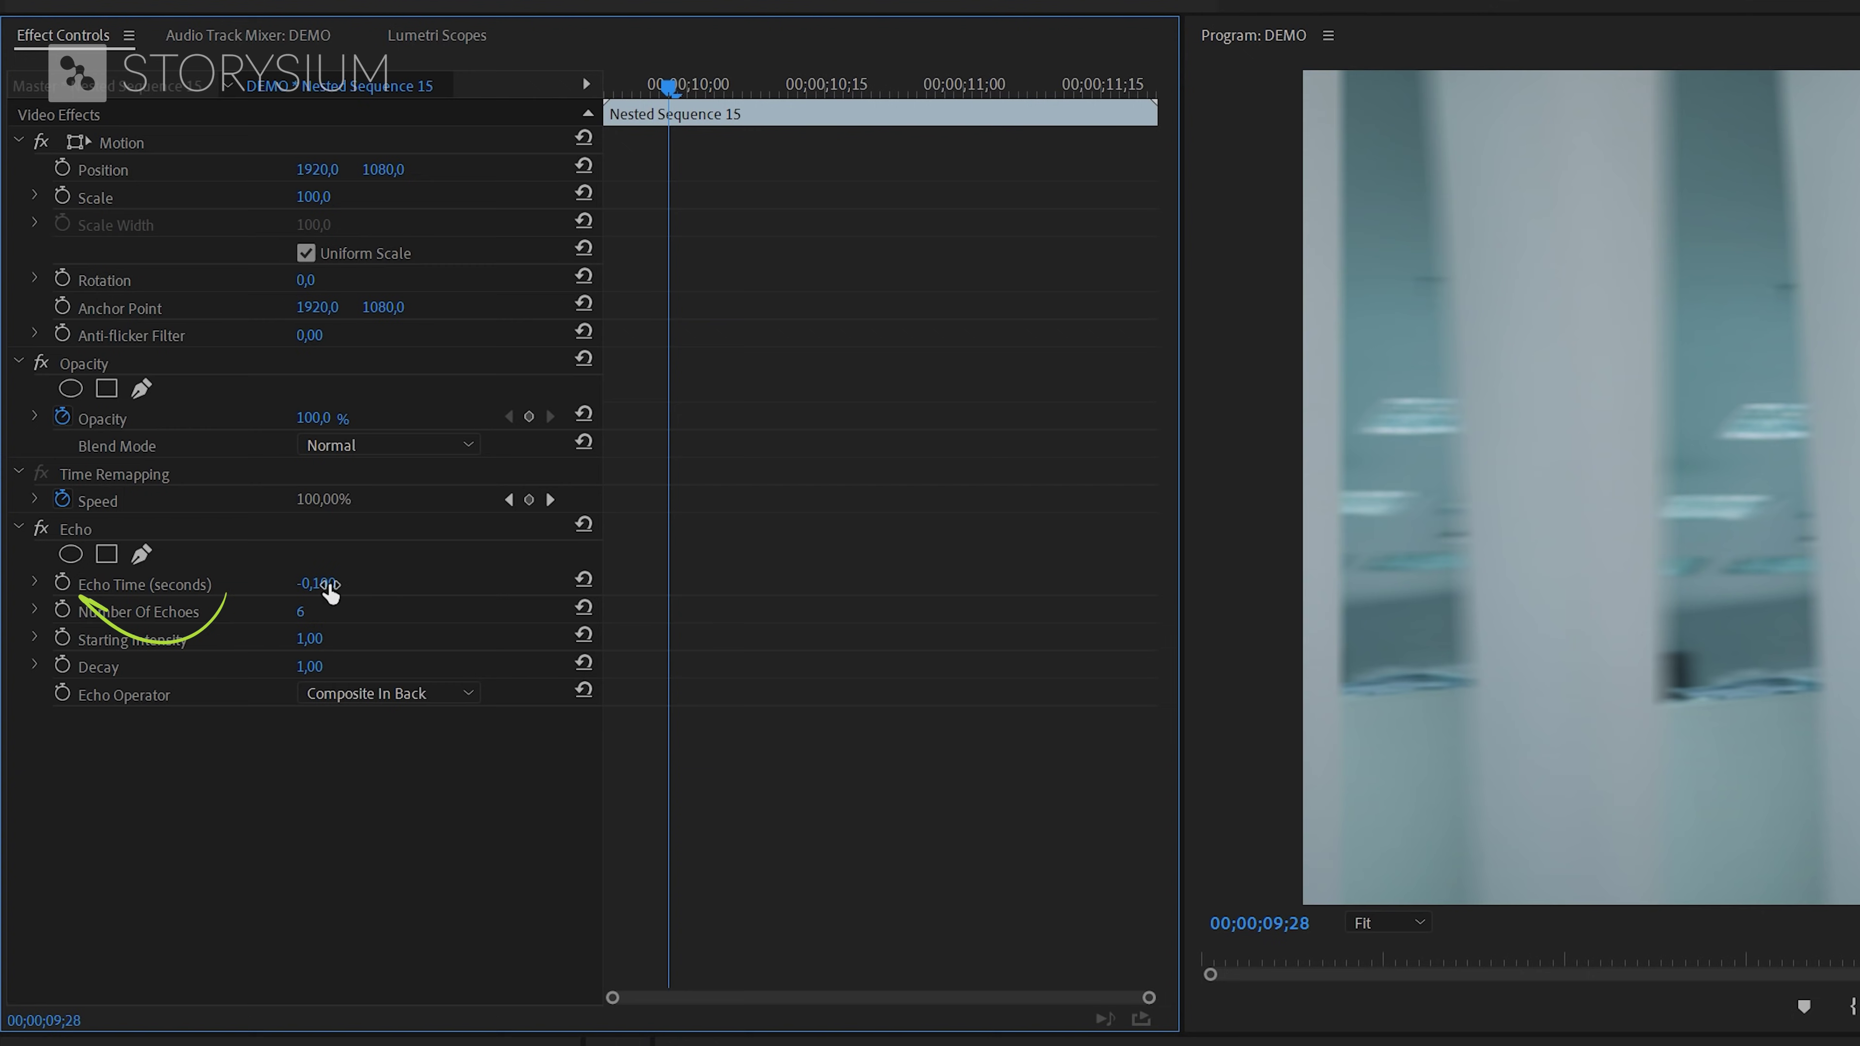
- Keyframe Echo Time from -0,100 at the clip start to 0 at its end
click(63, 583)
drag(668, 584, 598, 595)
click(315, 584)
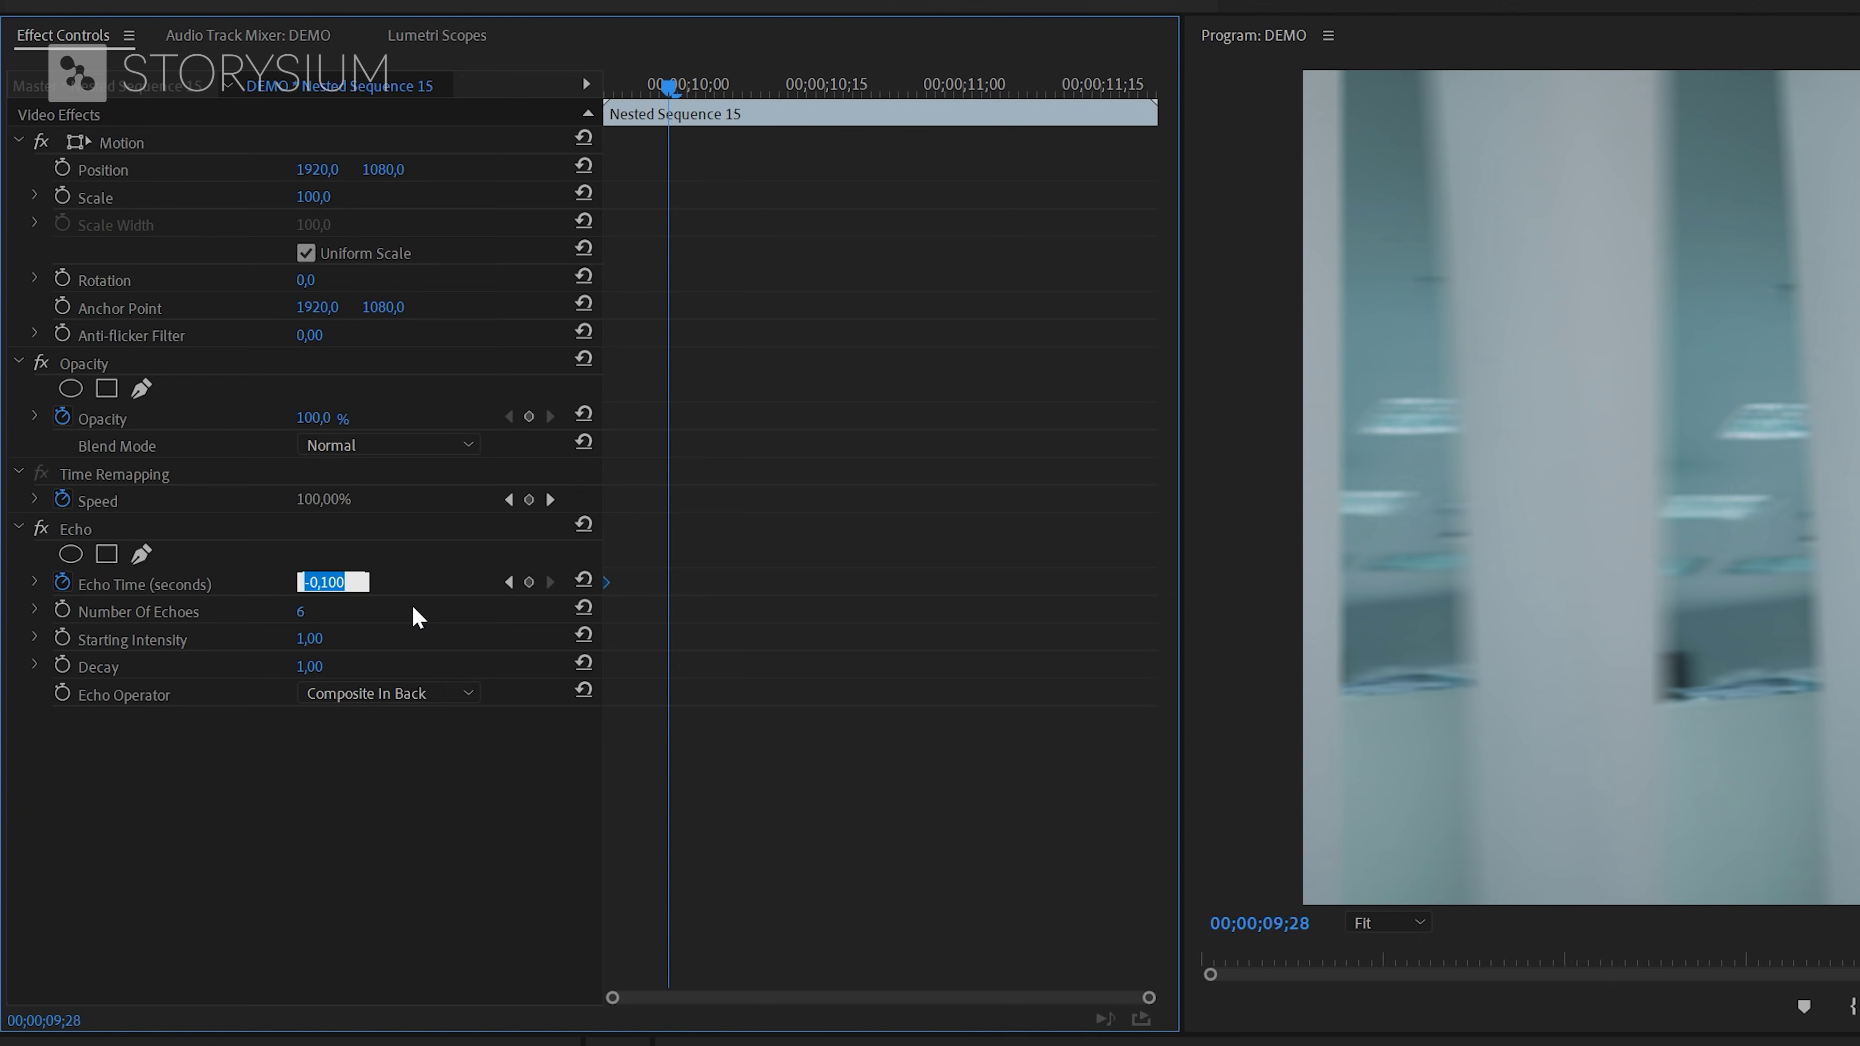
text(0)
key(Return)
drag(668, 584, 1176, 593)
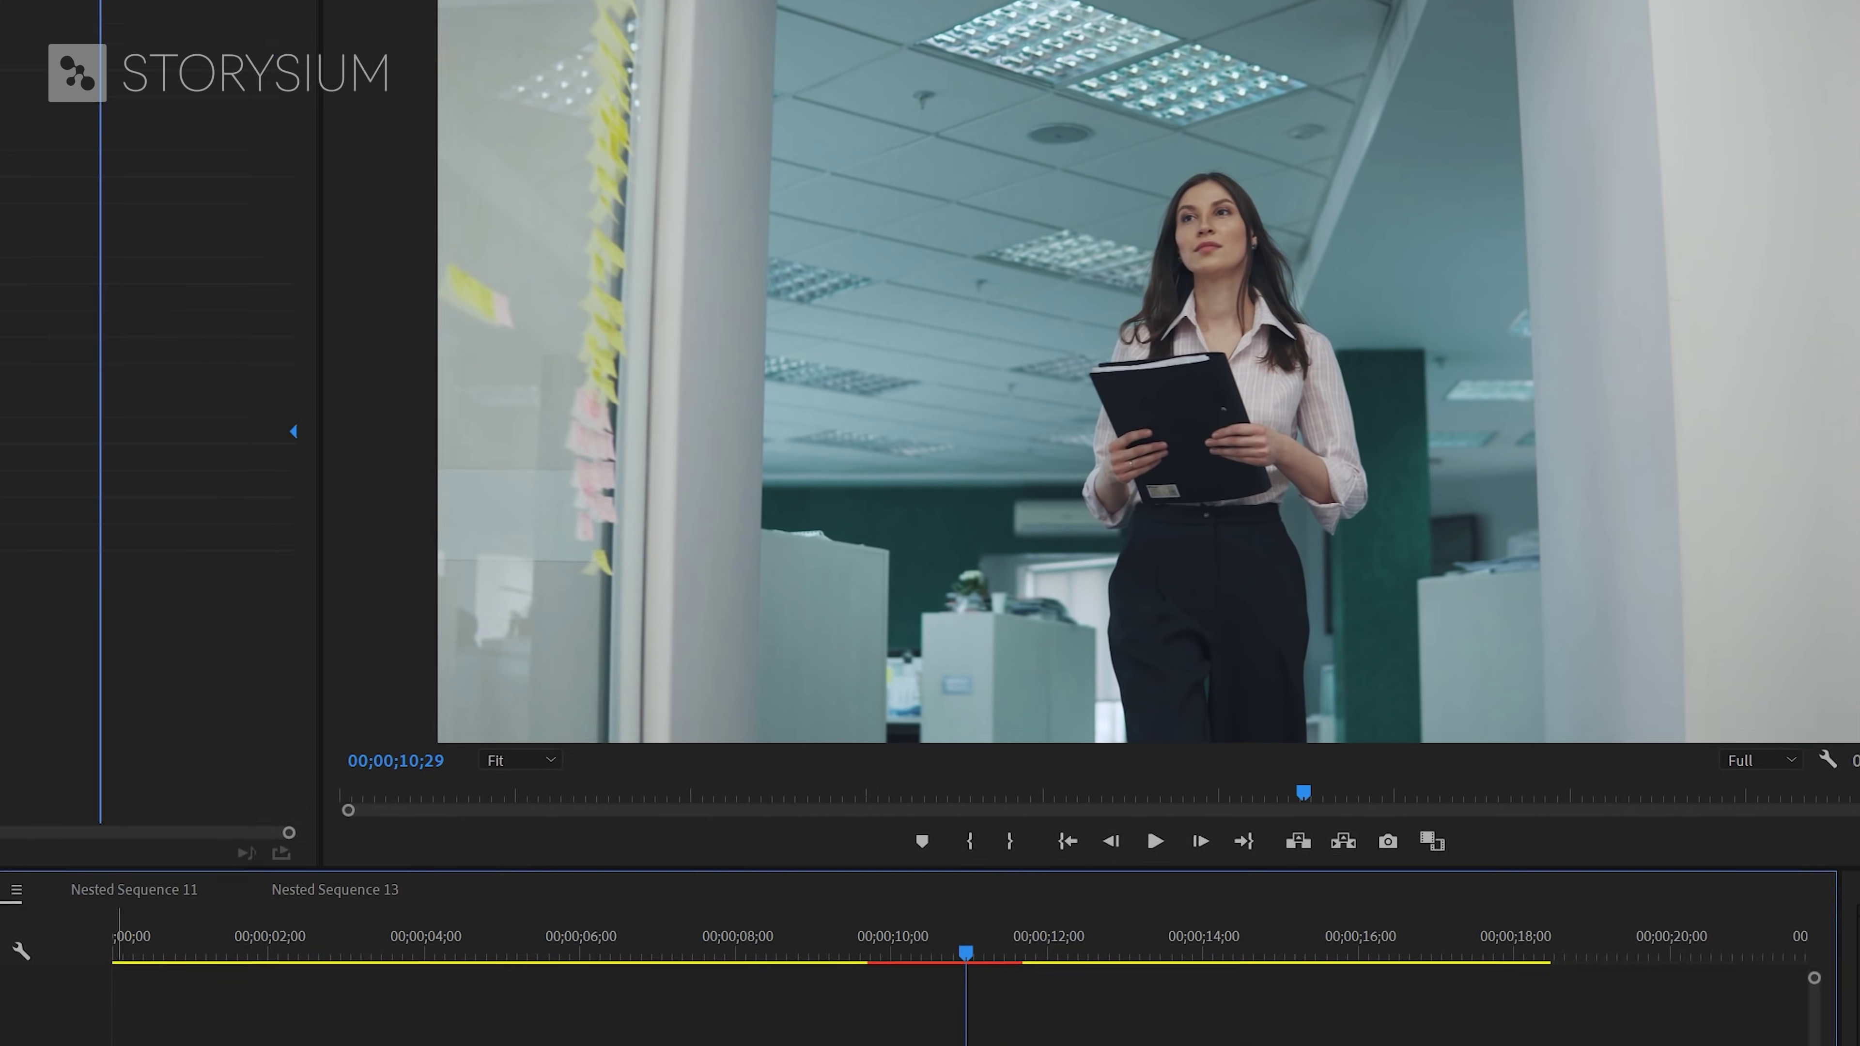
- Add Perspective > Radial Shadow to Nested Sequence 15 and preview it
key(shift+7)
text(radia)
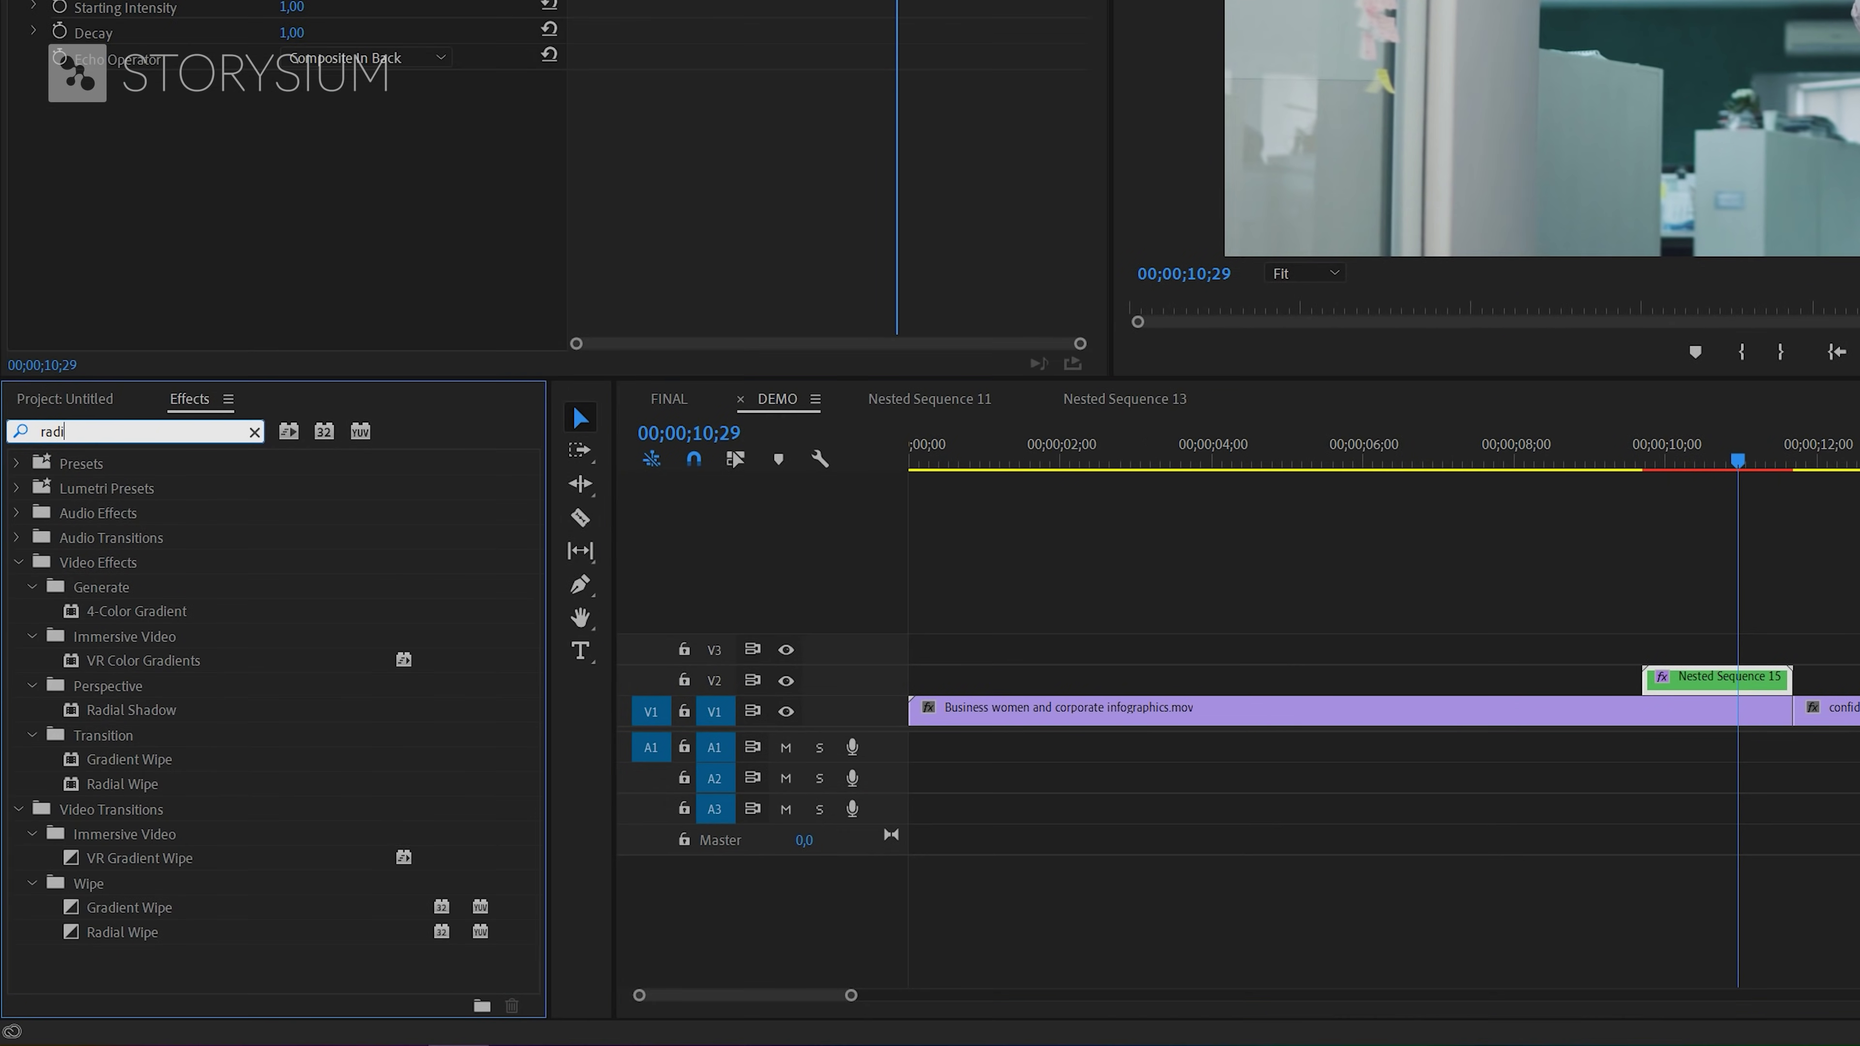
click(151, 618)
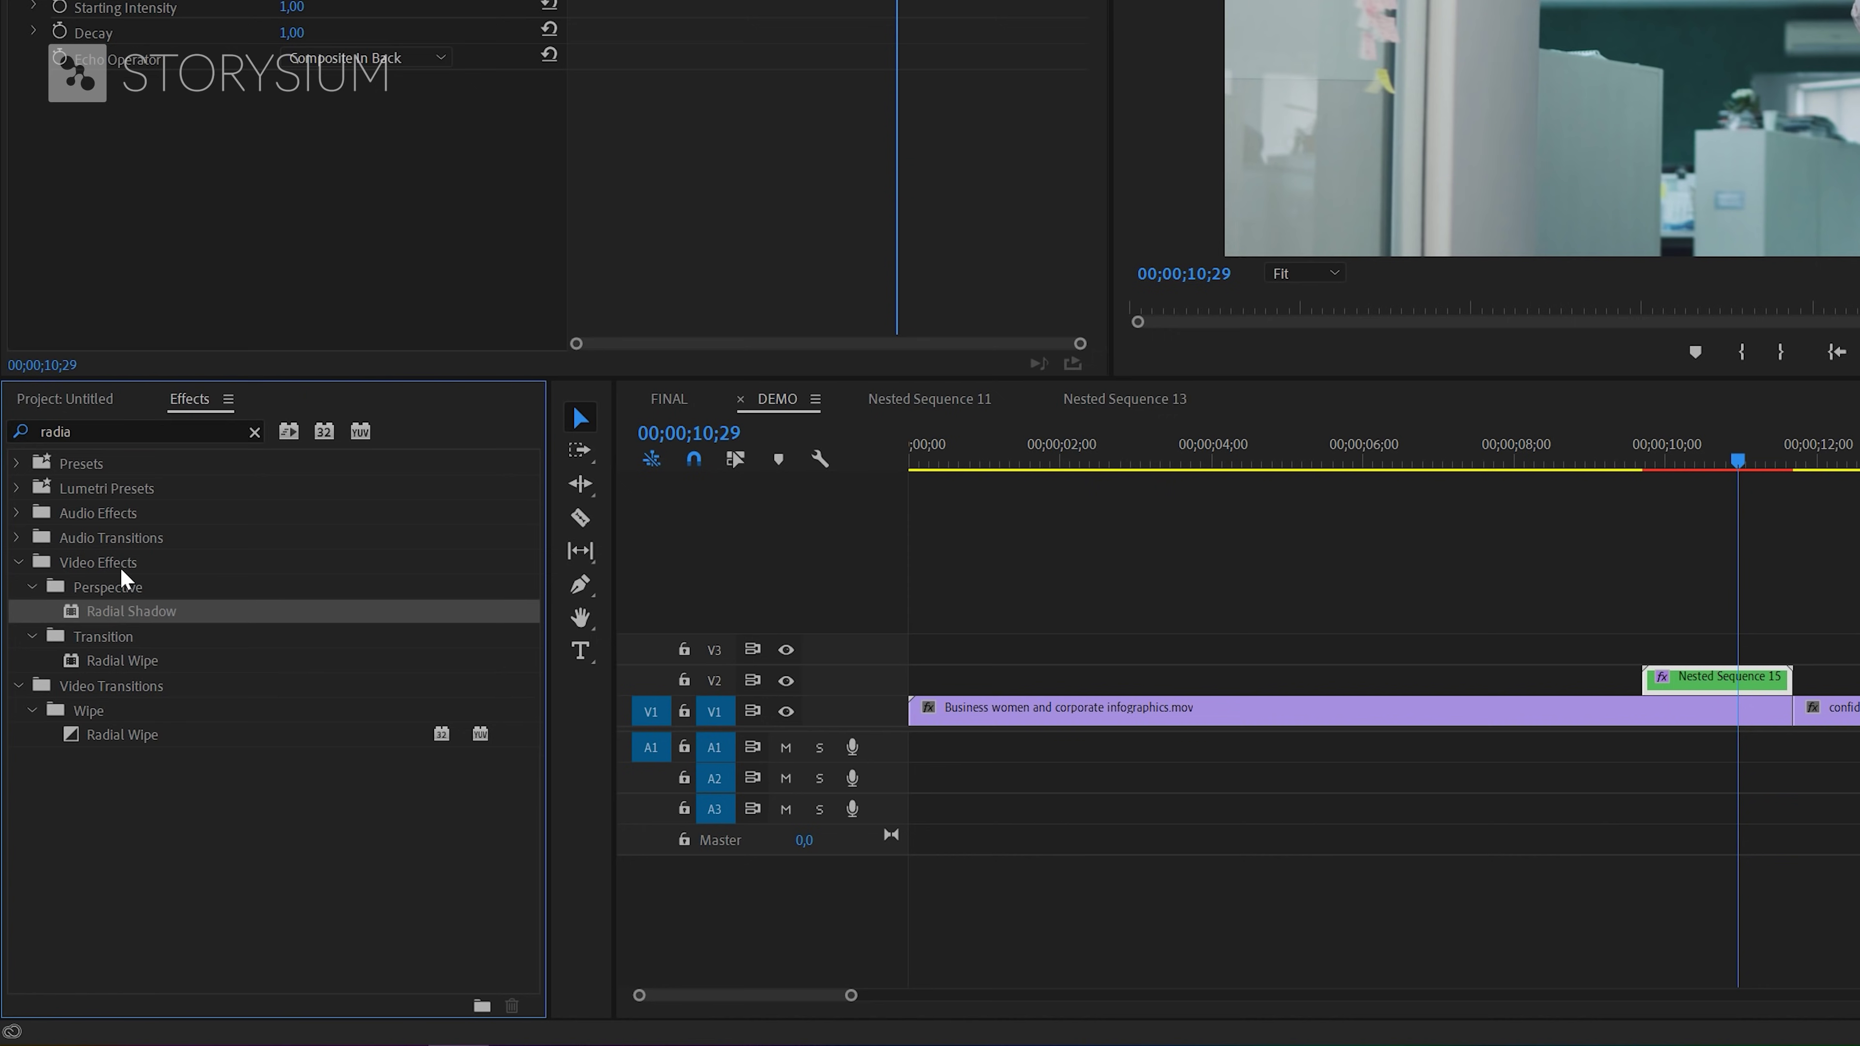
drag(115, 625, 1767, 678)
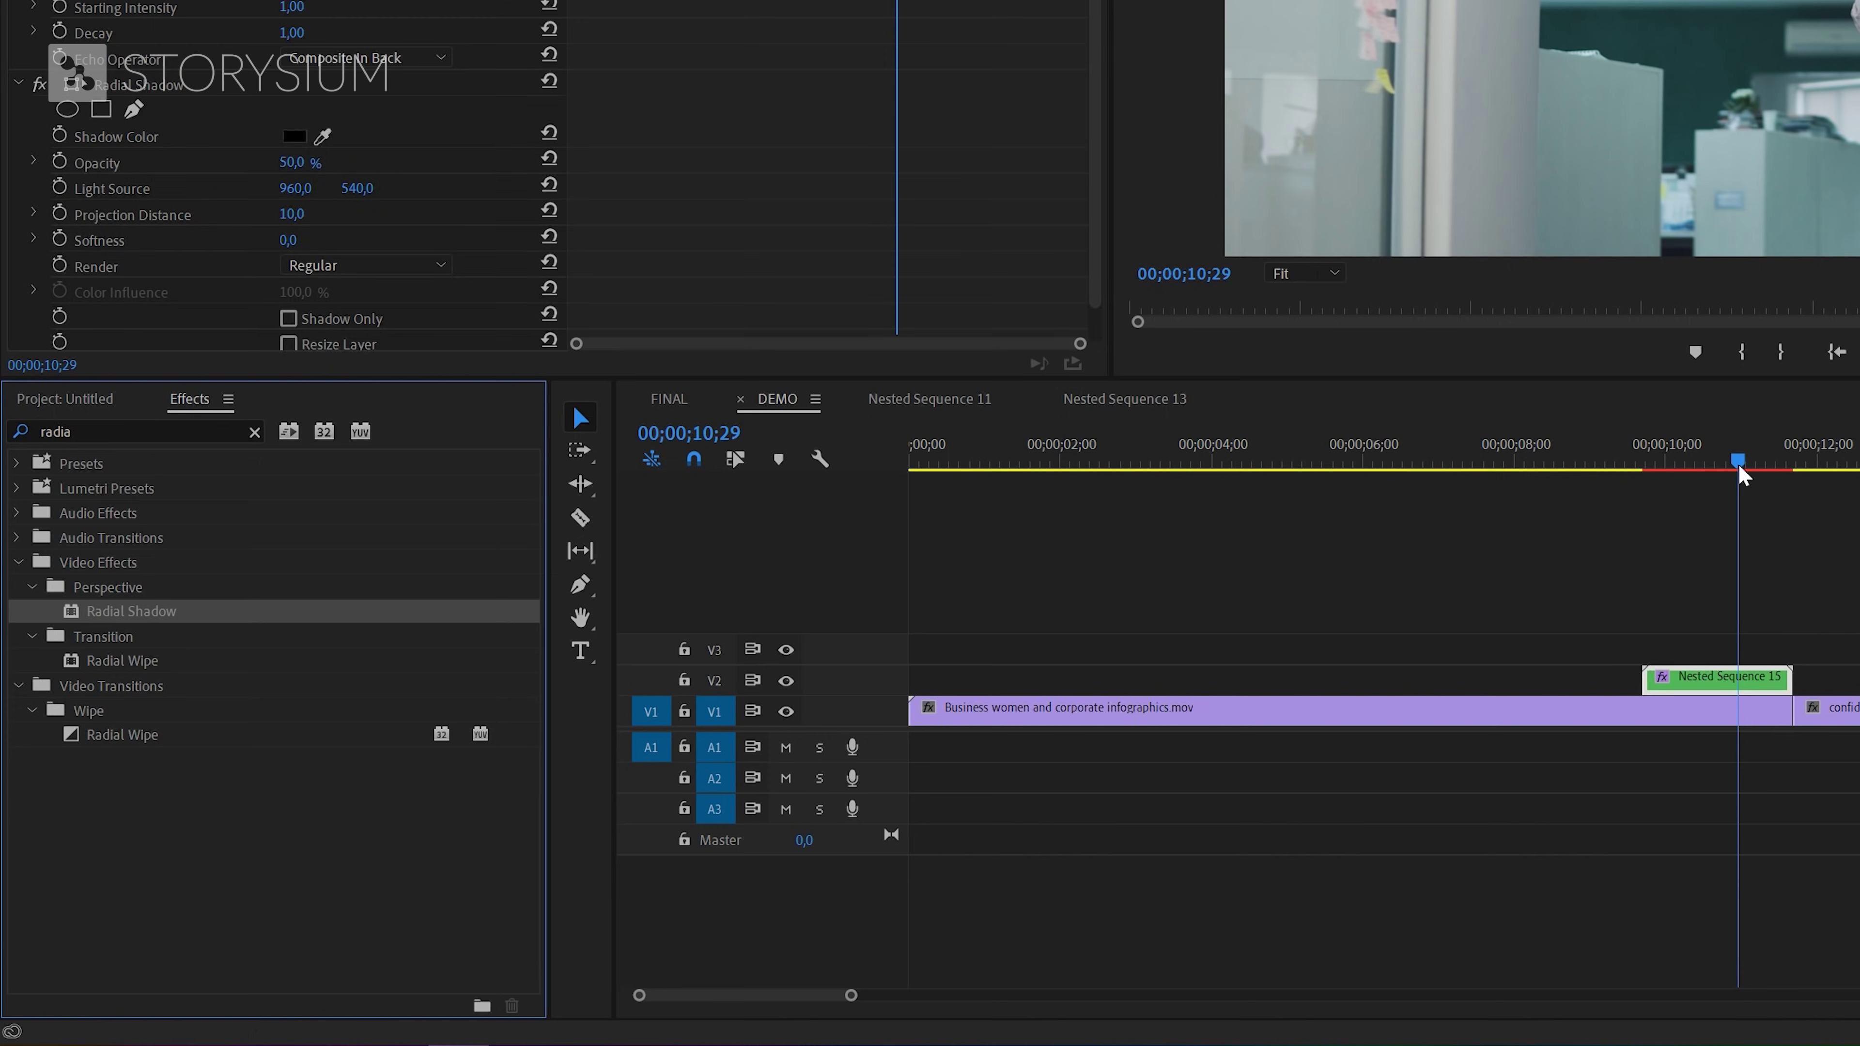
drag(1739, 463, 1707, 468)
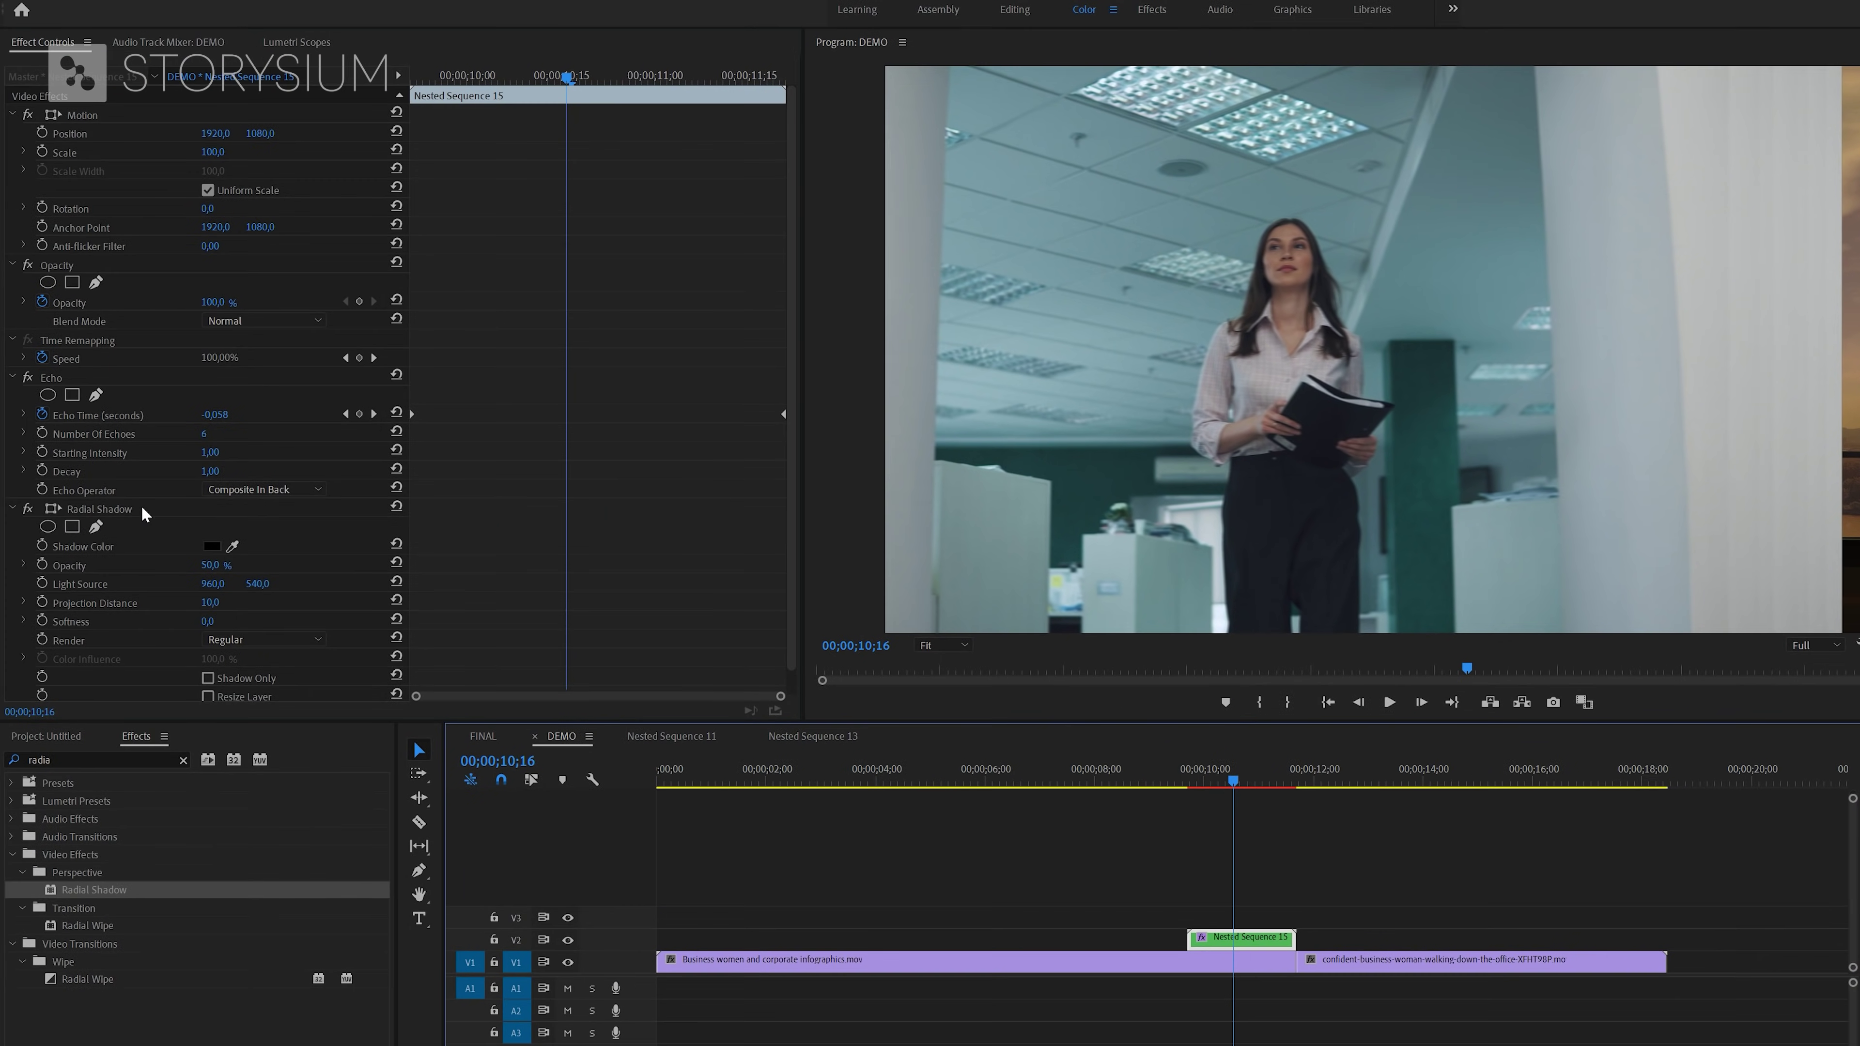
- Move Radial Shadow above Echo and set Projection Distance 1 and Softness 50
click(143, 512)
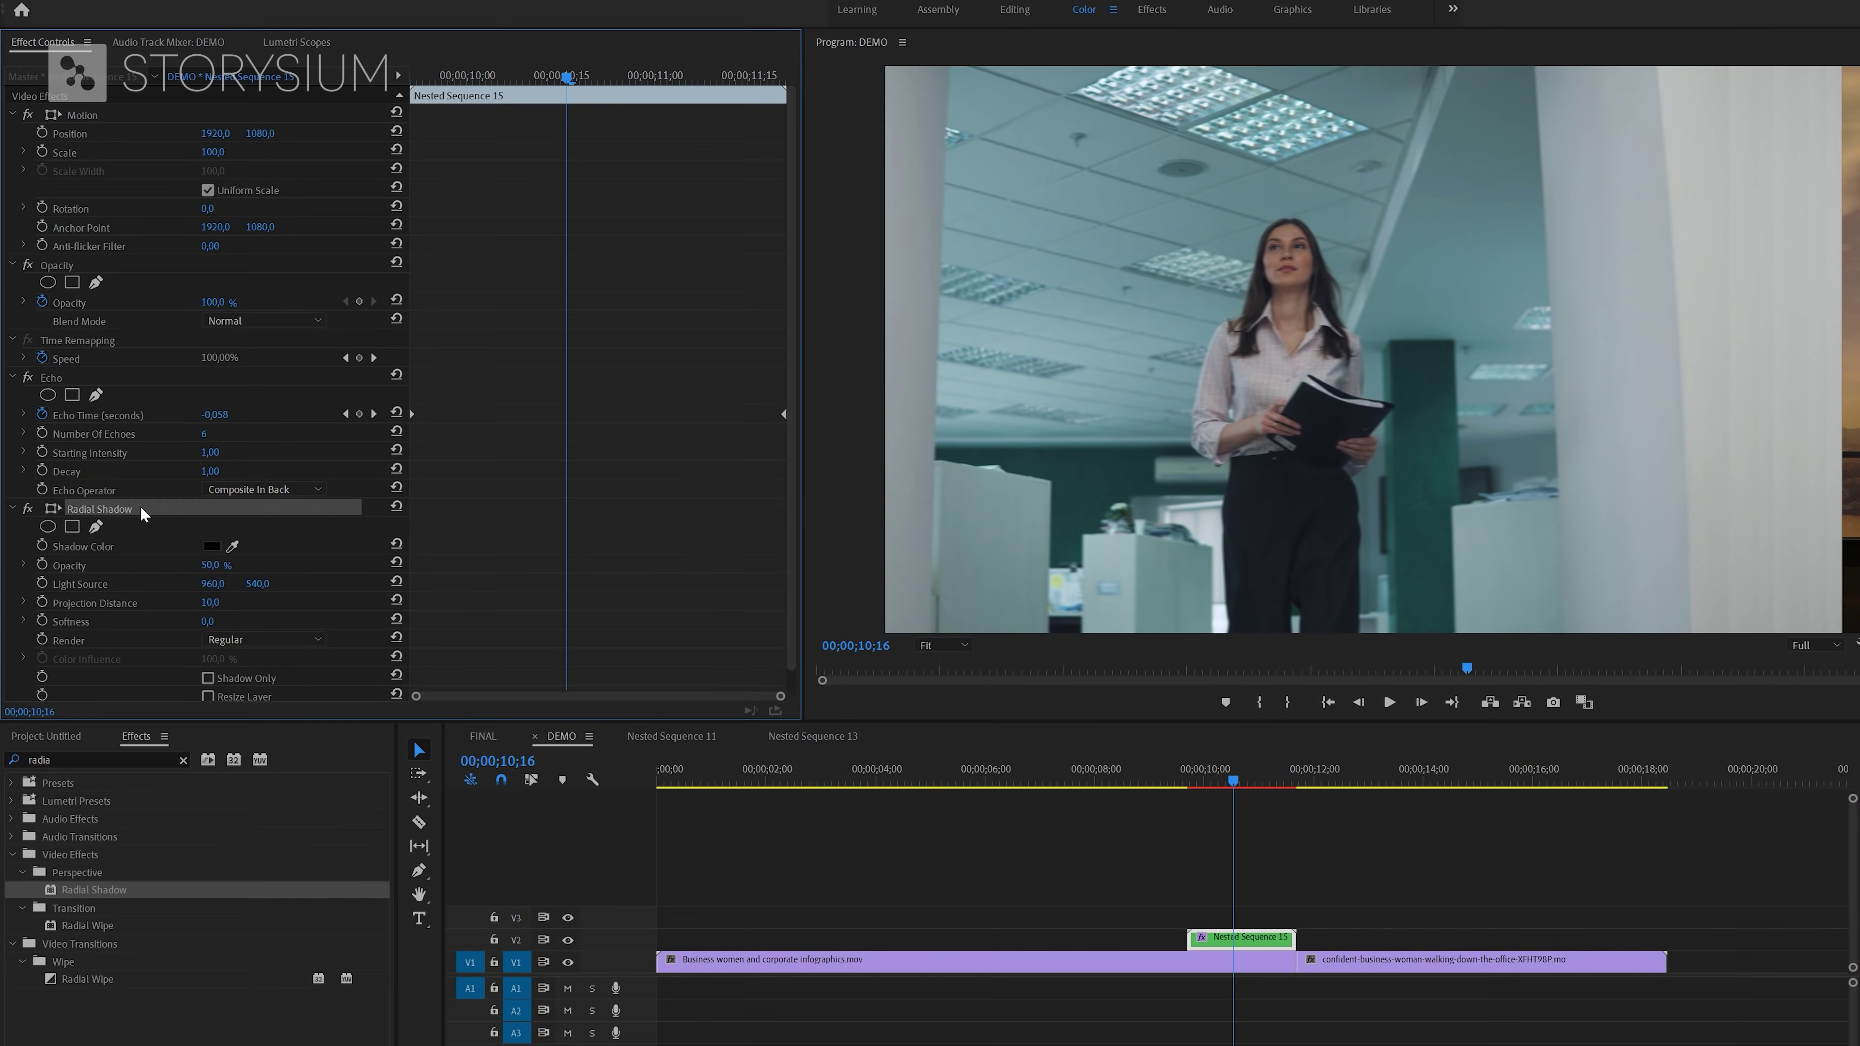
drag(106, 513, 117, 375)
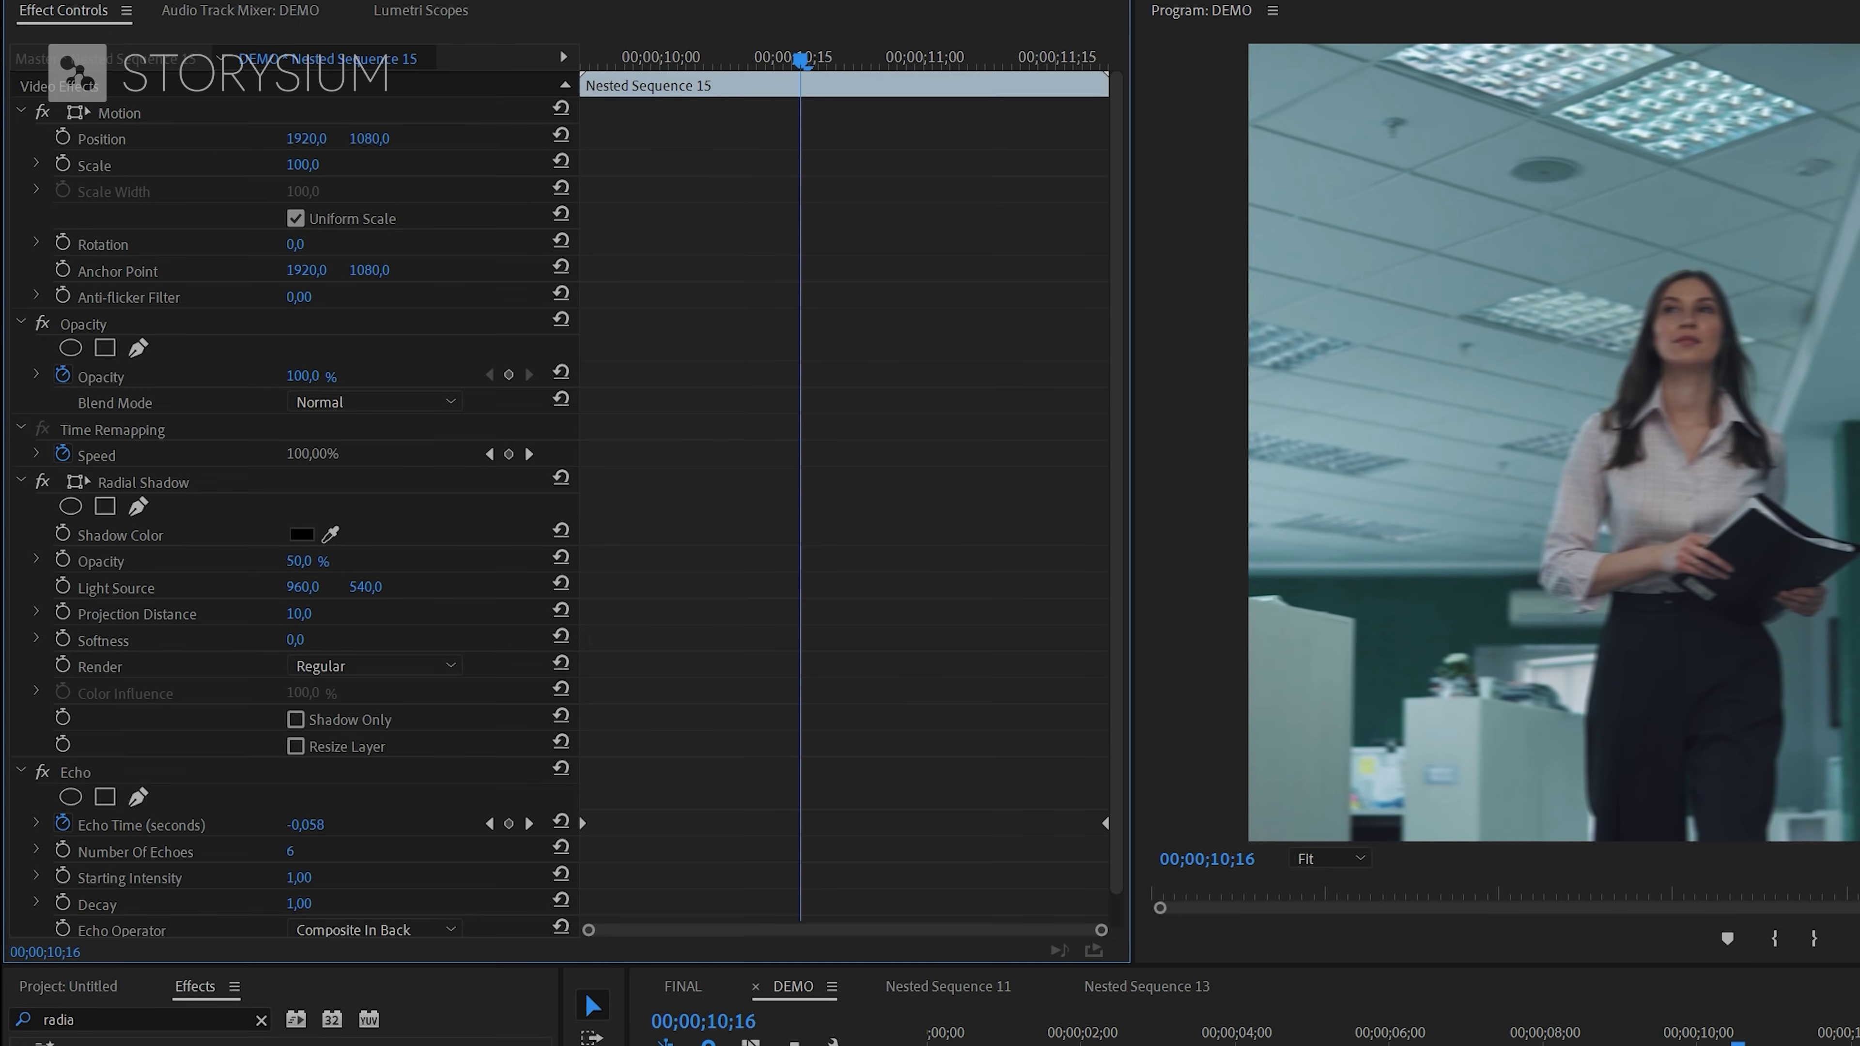
click(220, 470)
text(1)
click(307, 642)
text(50)
key(Return)
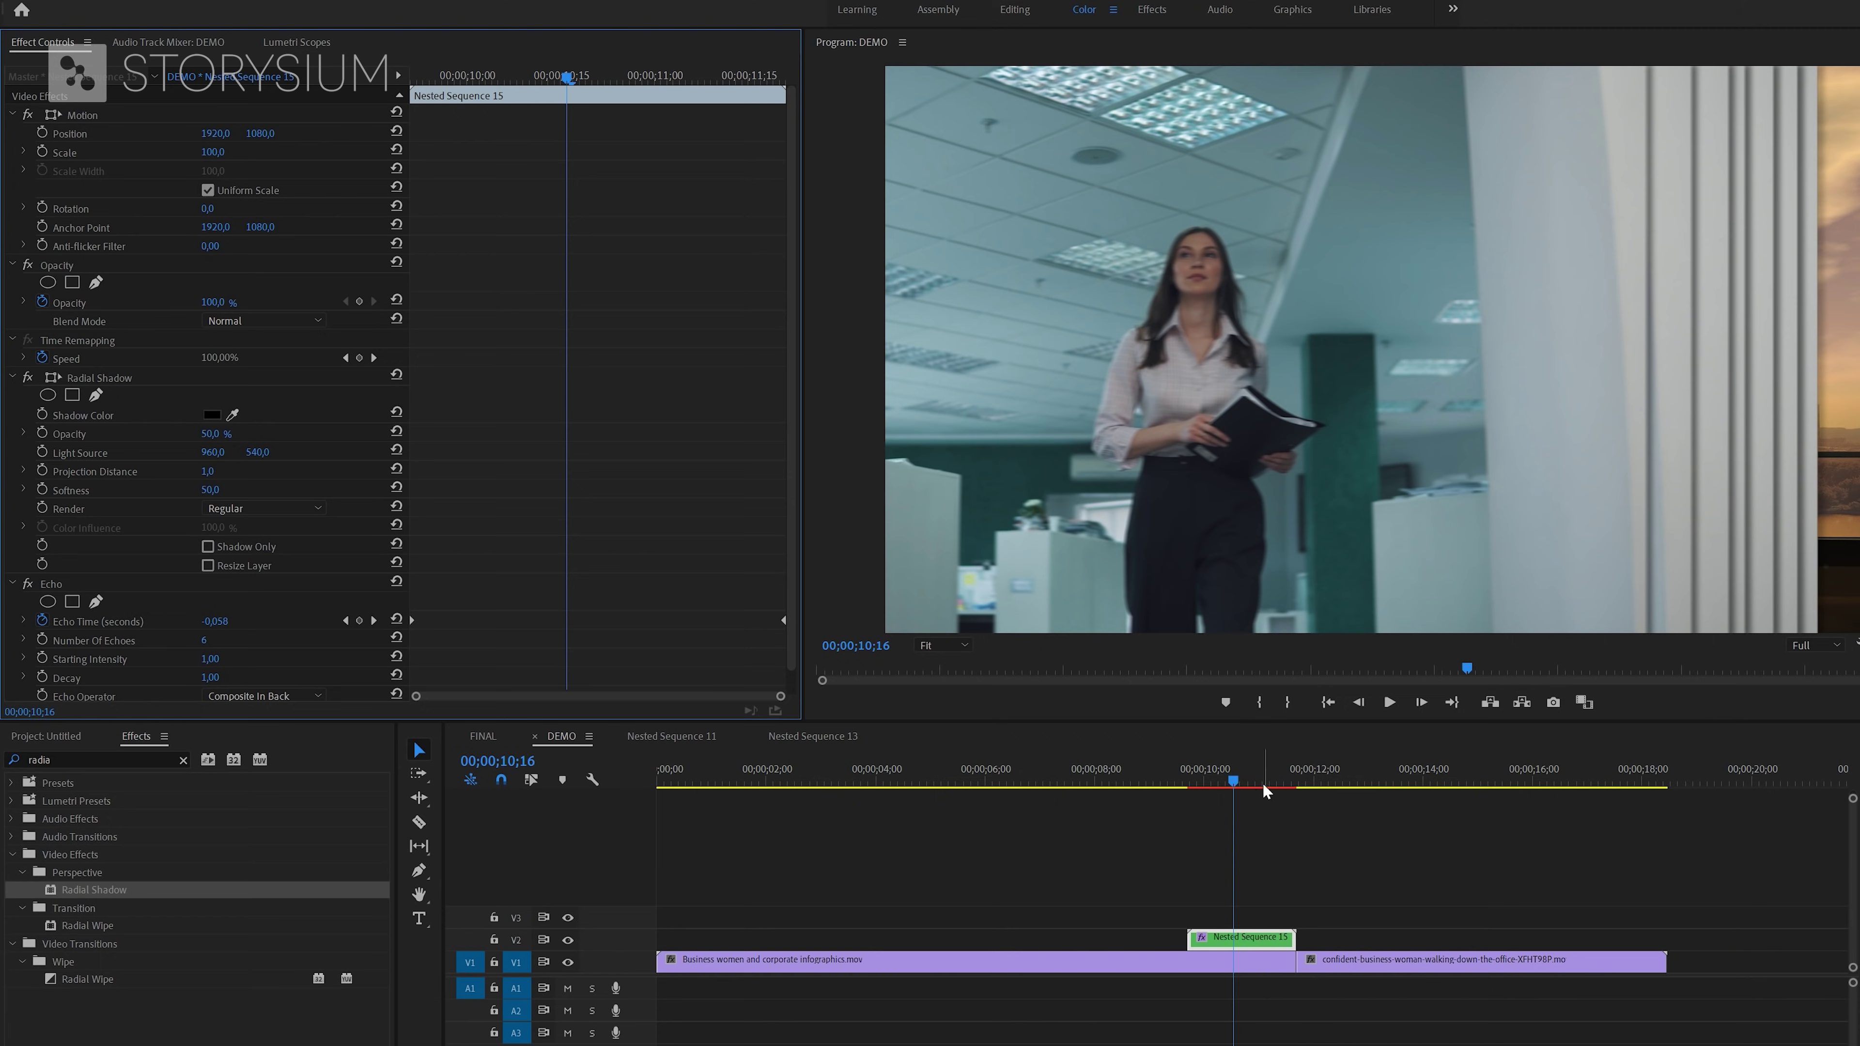
- Scrub through the transition near 10 seconds, then render effects in to out
drag(1221, 789, 1206, 788)
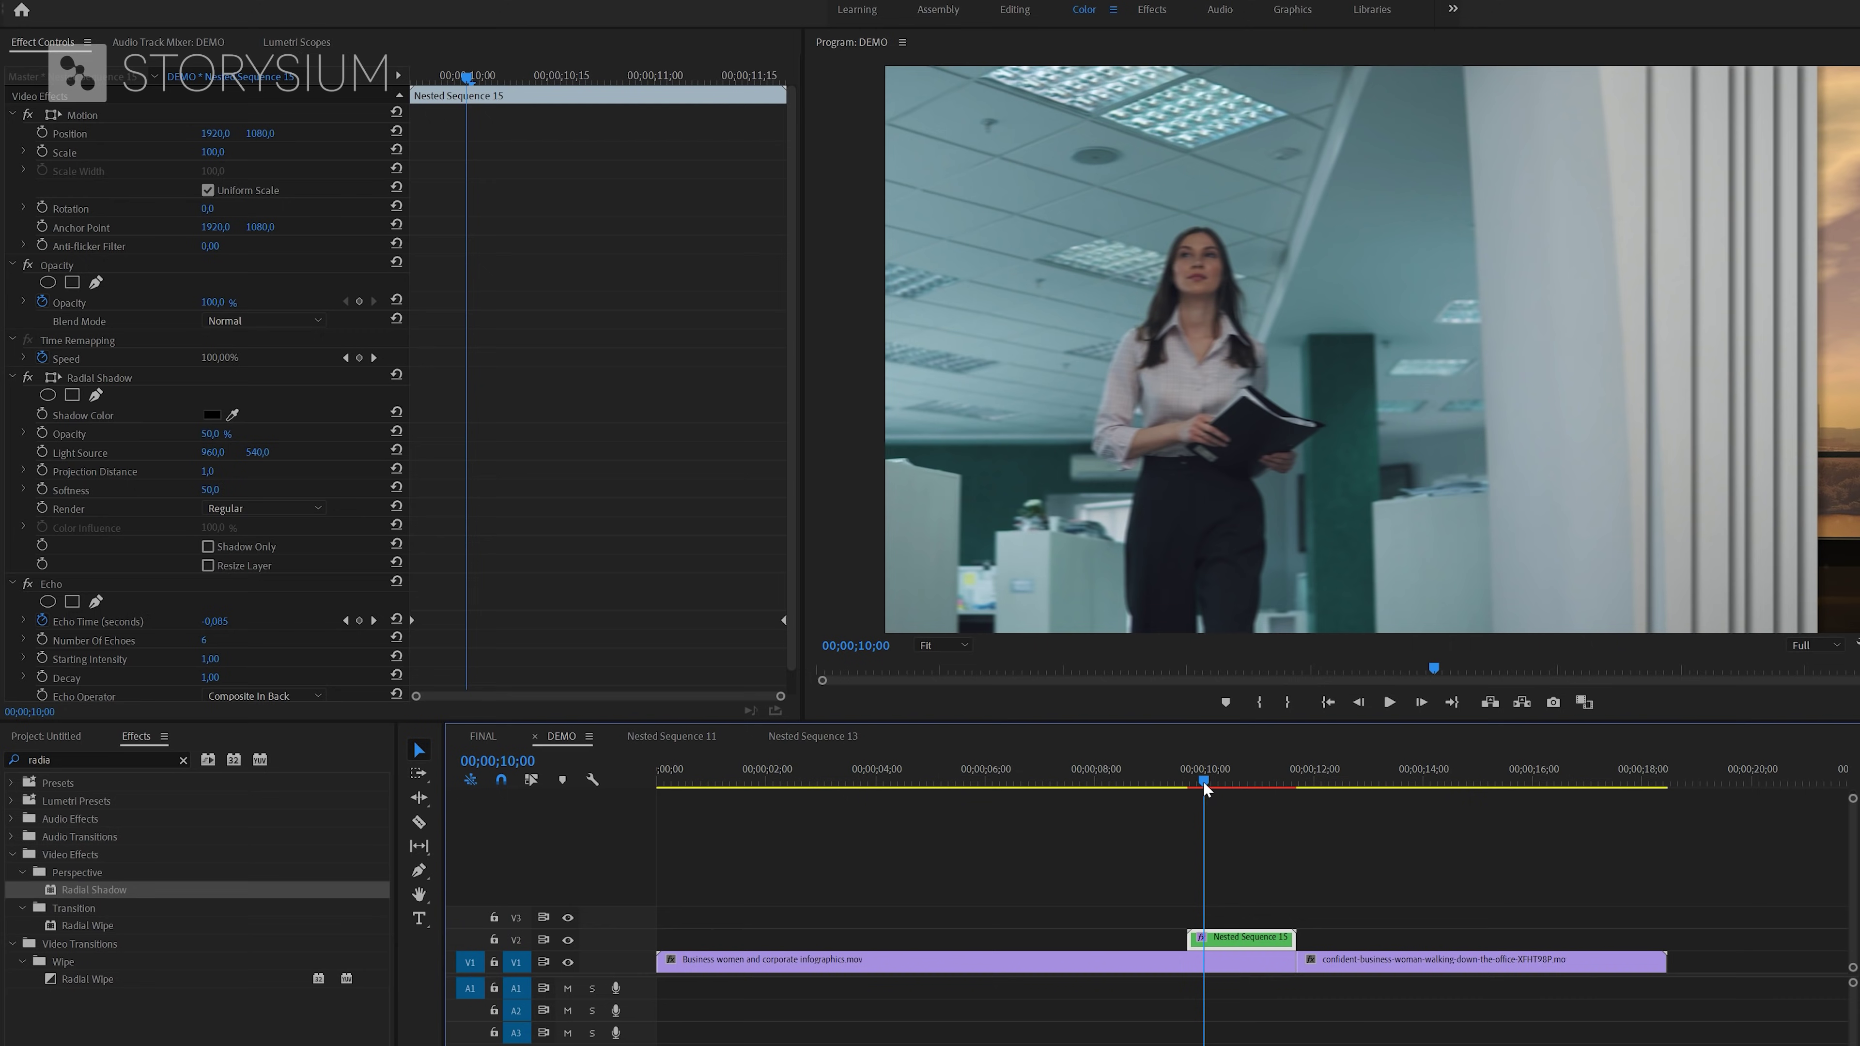
drag(1203, 781, 1237, 782)
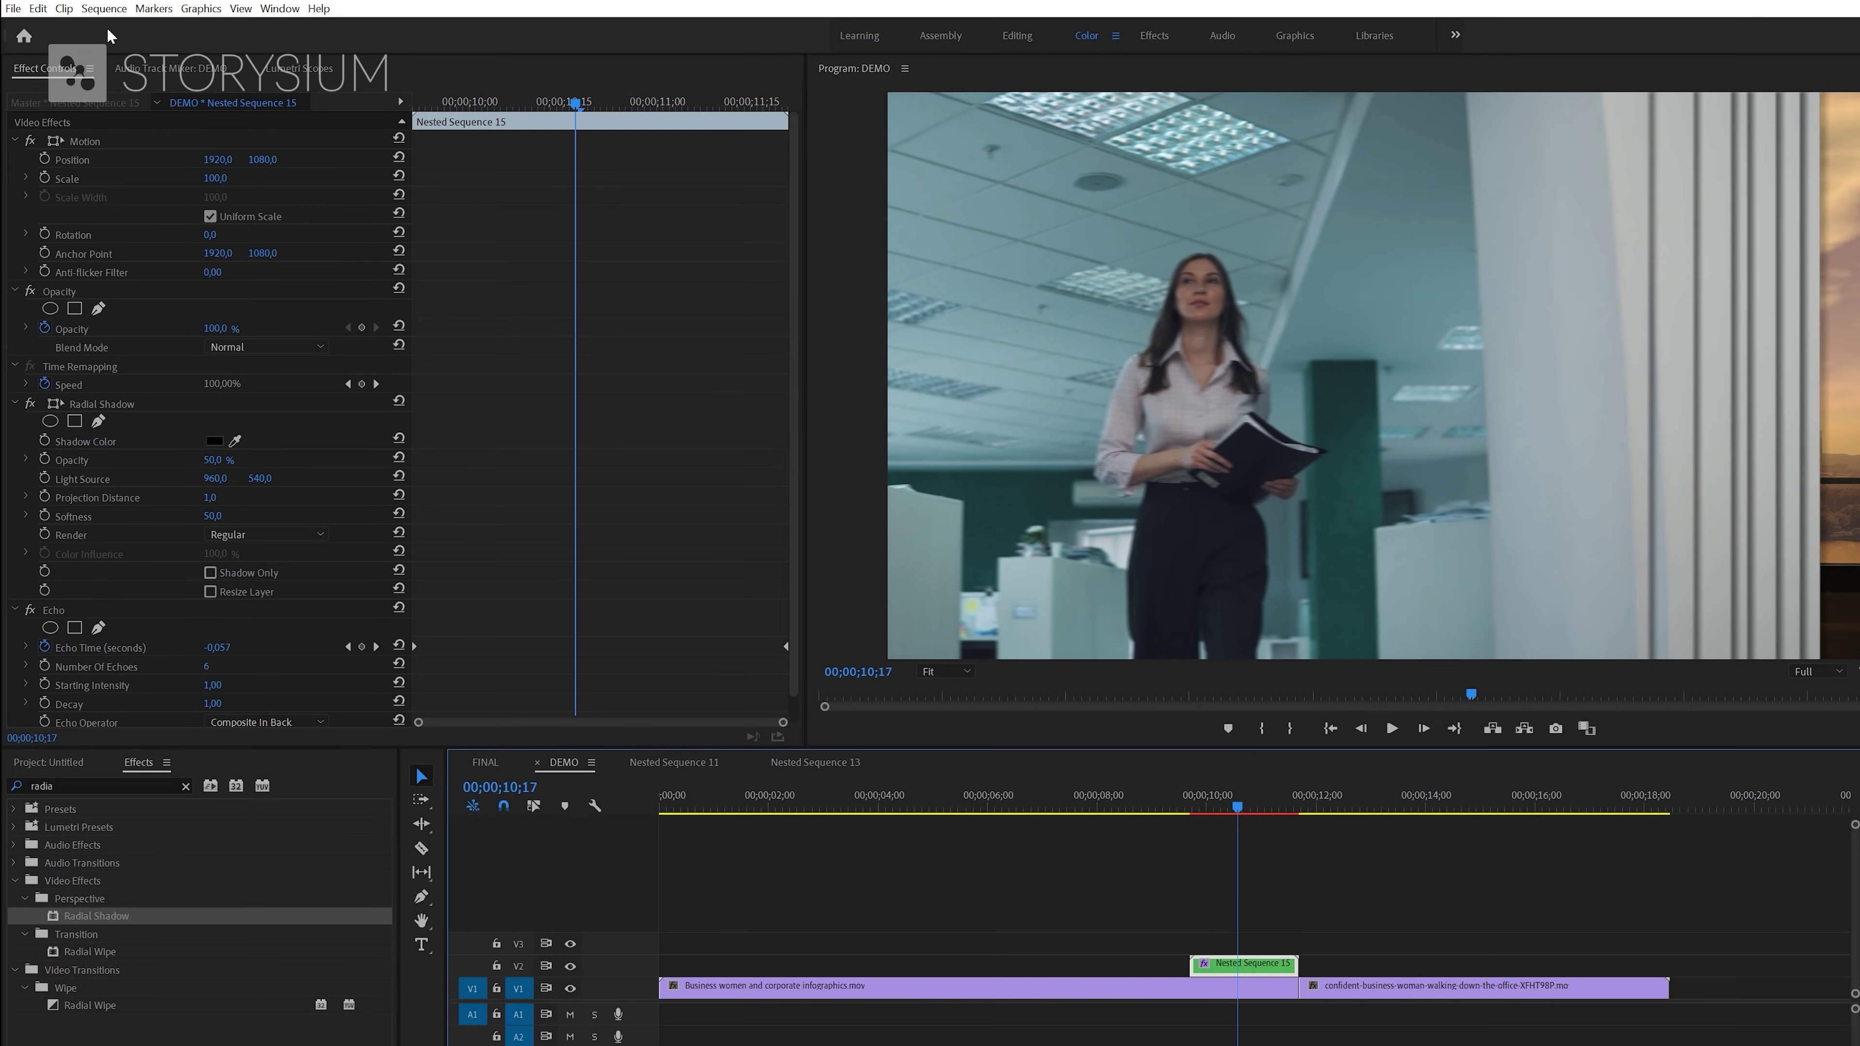
click(105, 9)
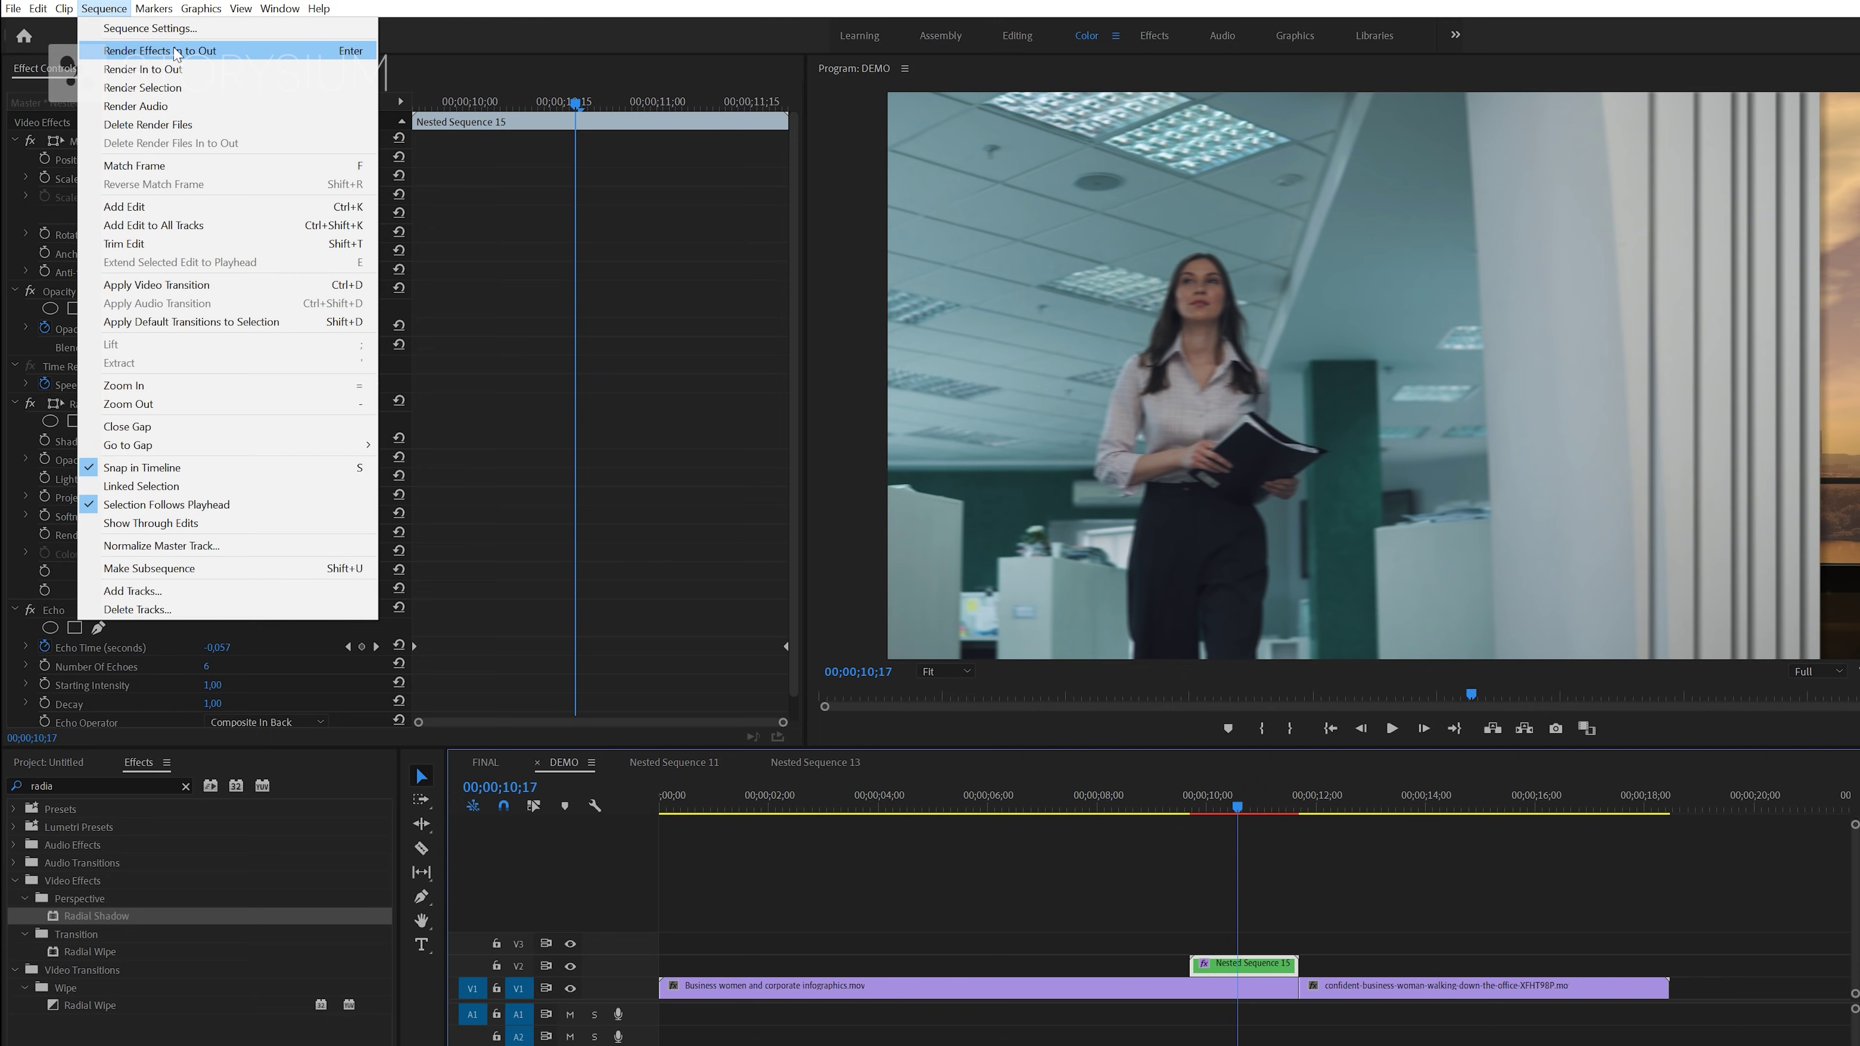
click(194, 50)
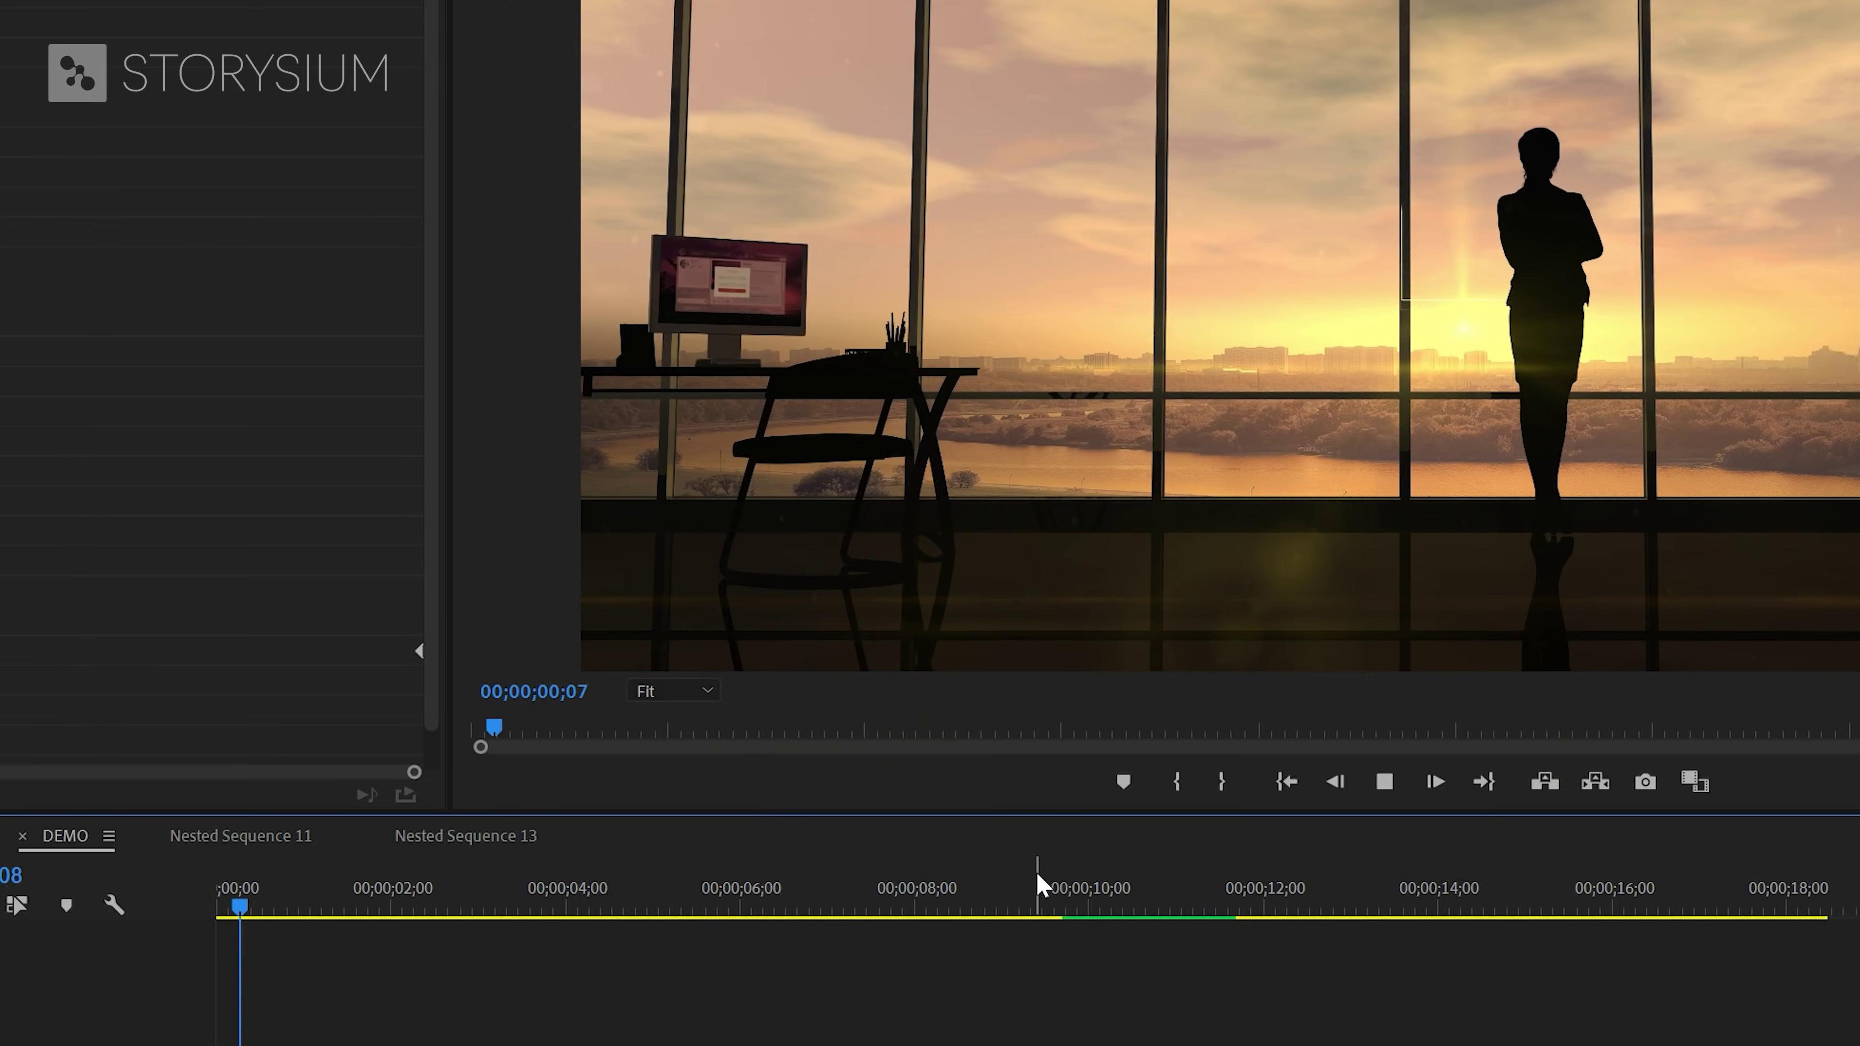
- Play the rendered transition from just before the 10-second mark
click(1055, 876)
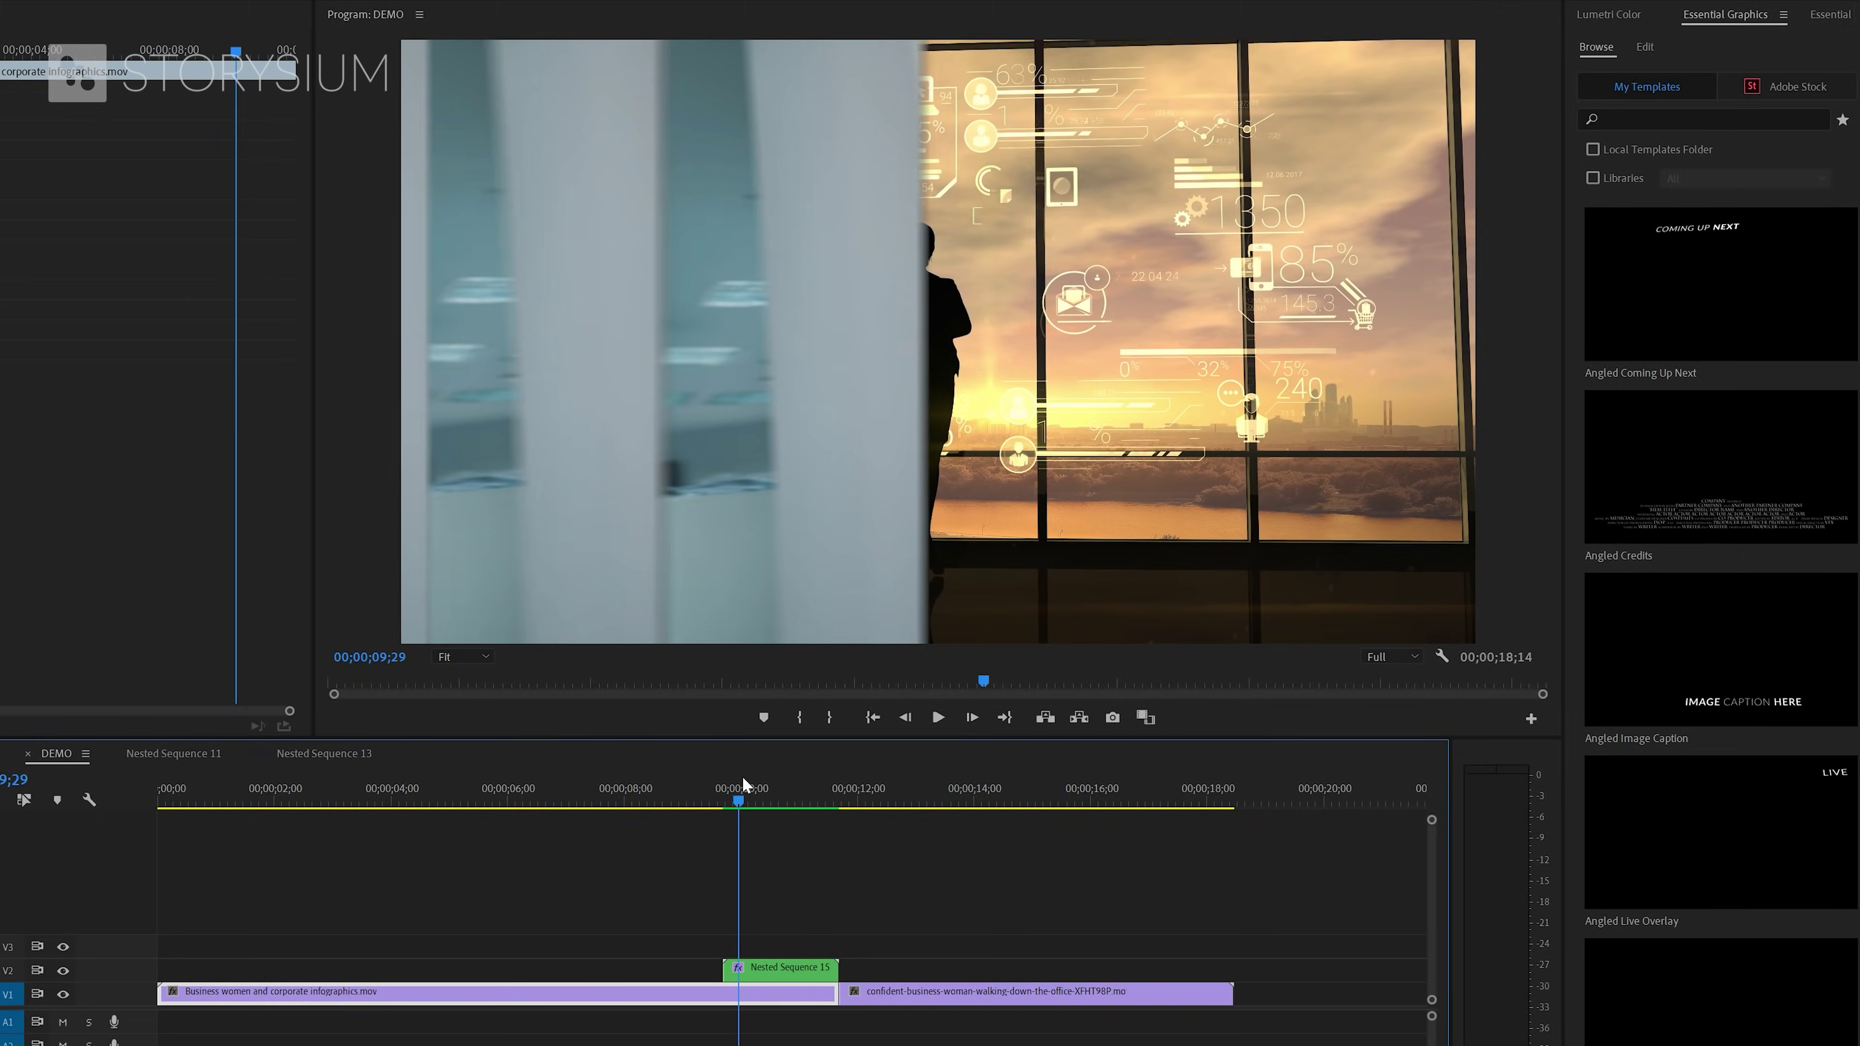
mouse_move(742, 777)
mouse_down()
mouse_move(763, 779)
mouse_move(724, 786)
mouse_up()
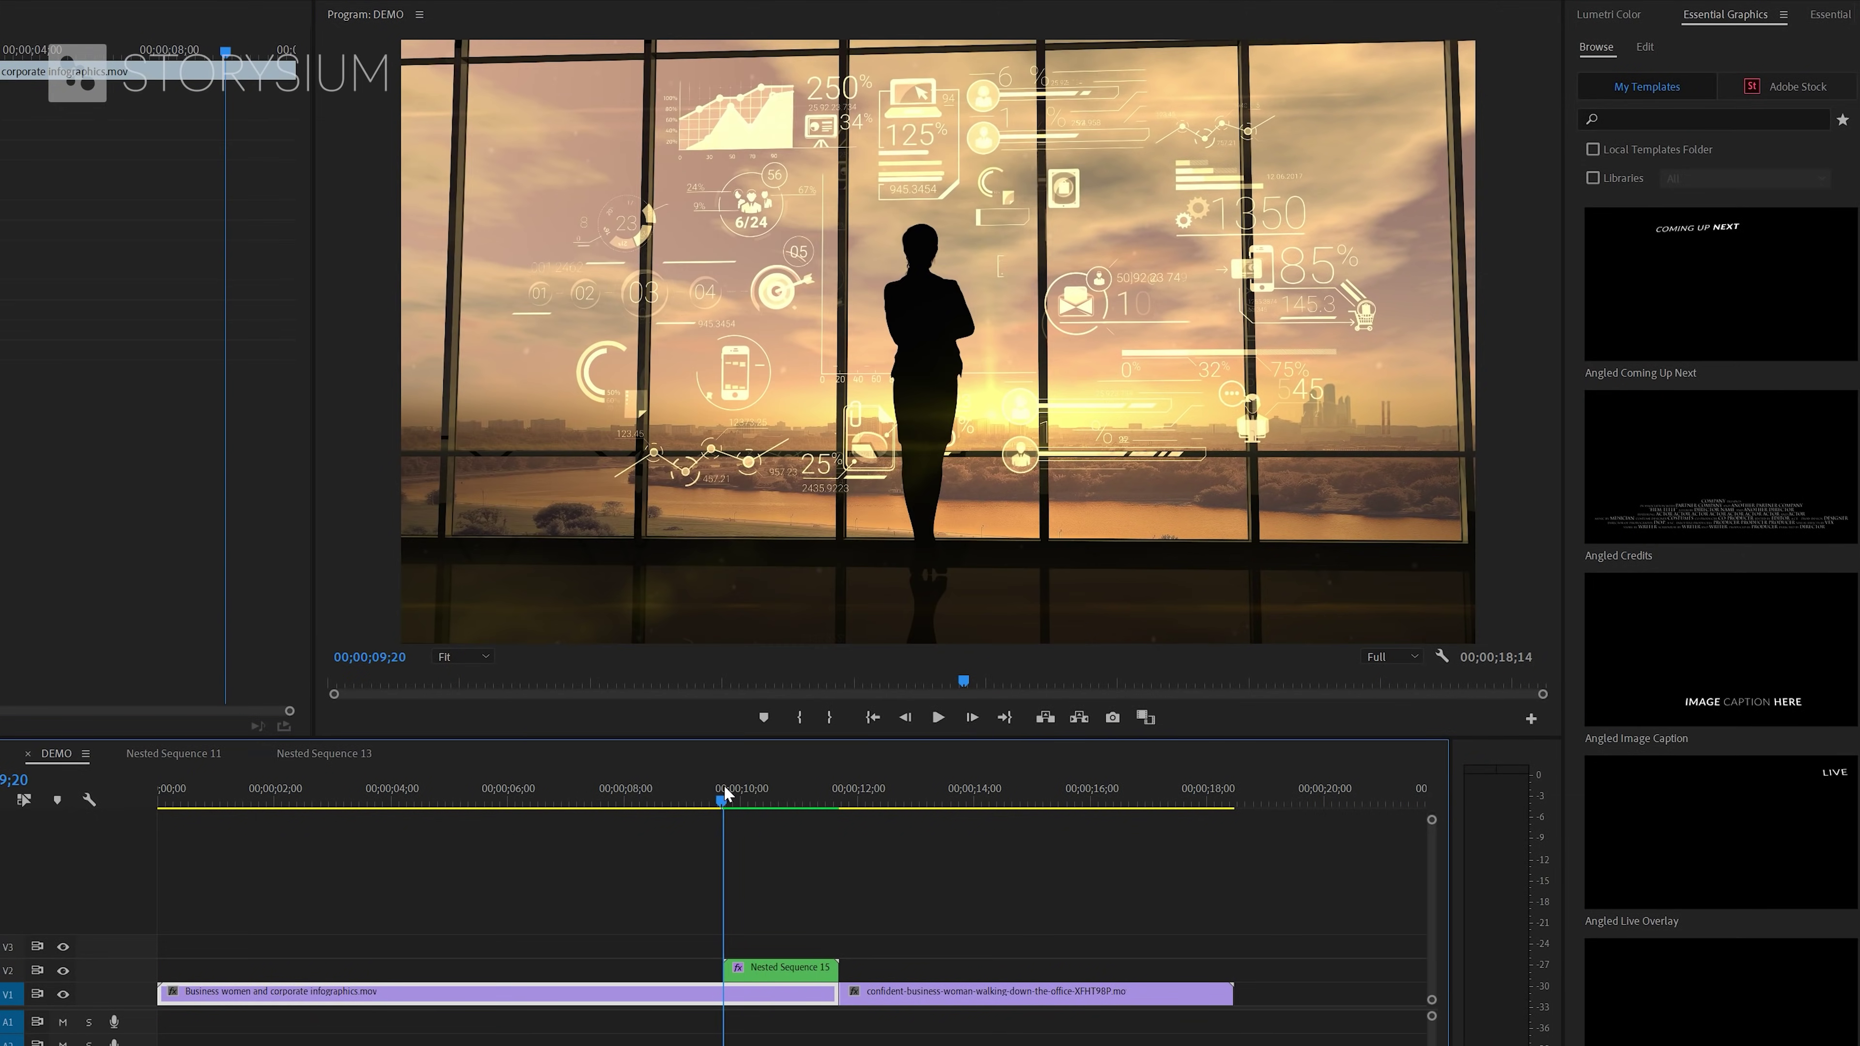
key(space)
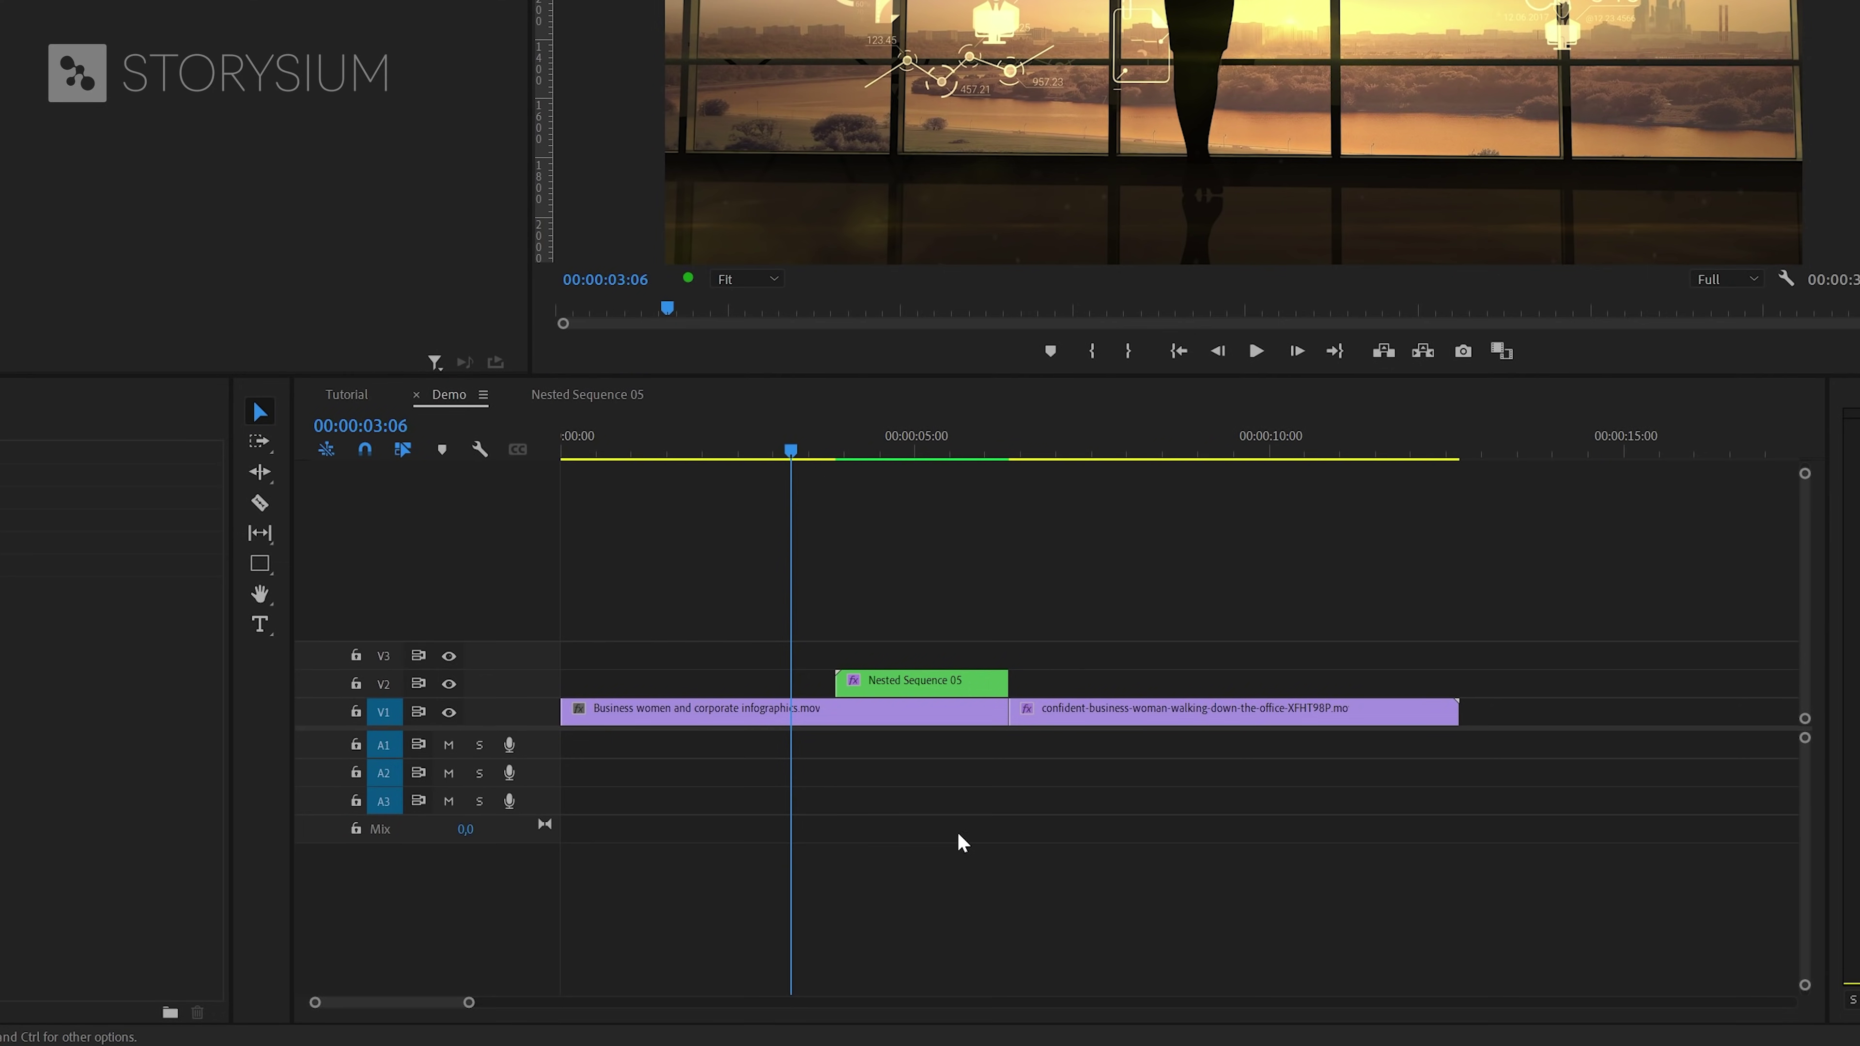
- Inside Nested Sequence 05, save the clip's Transform effect as a preset named Preset1
double_click(910, 680)
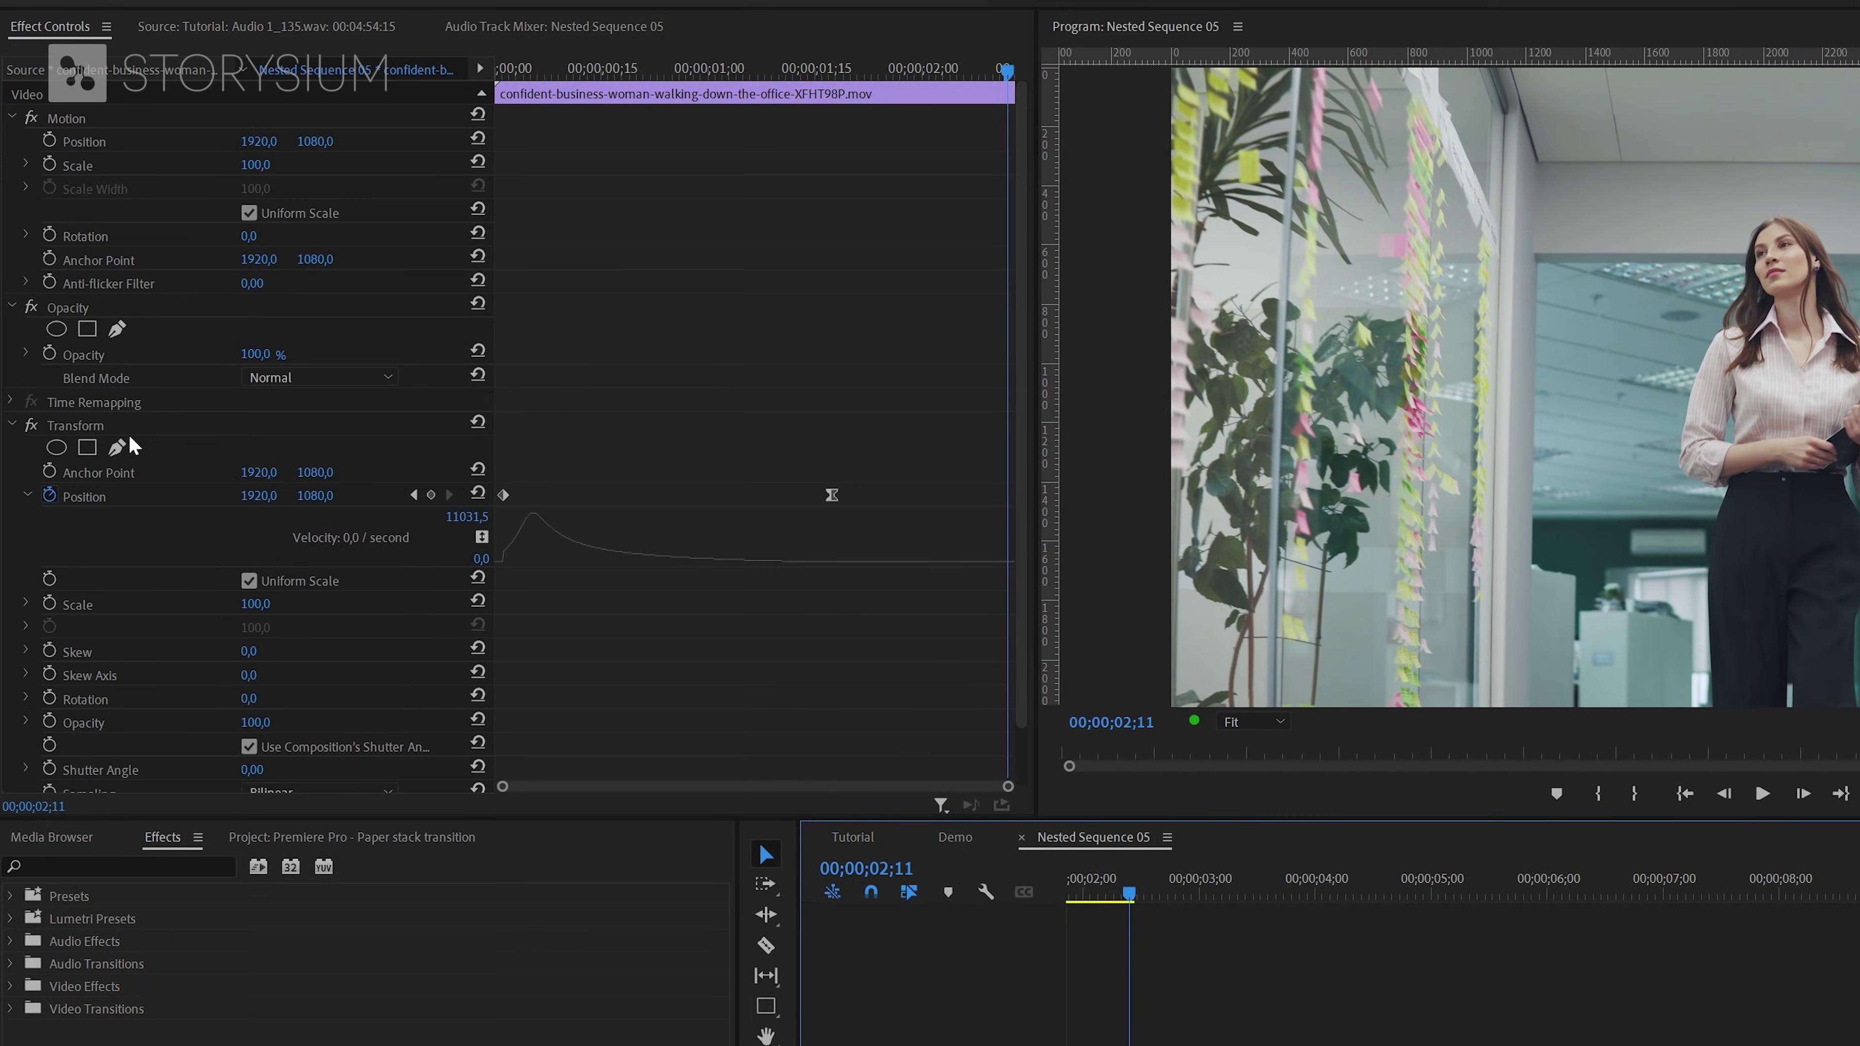
click(84, 423)
right_click(83, 420)
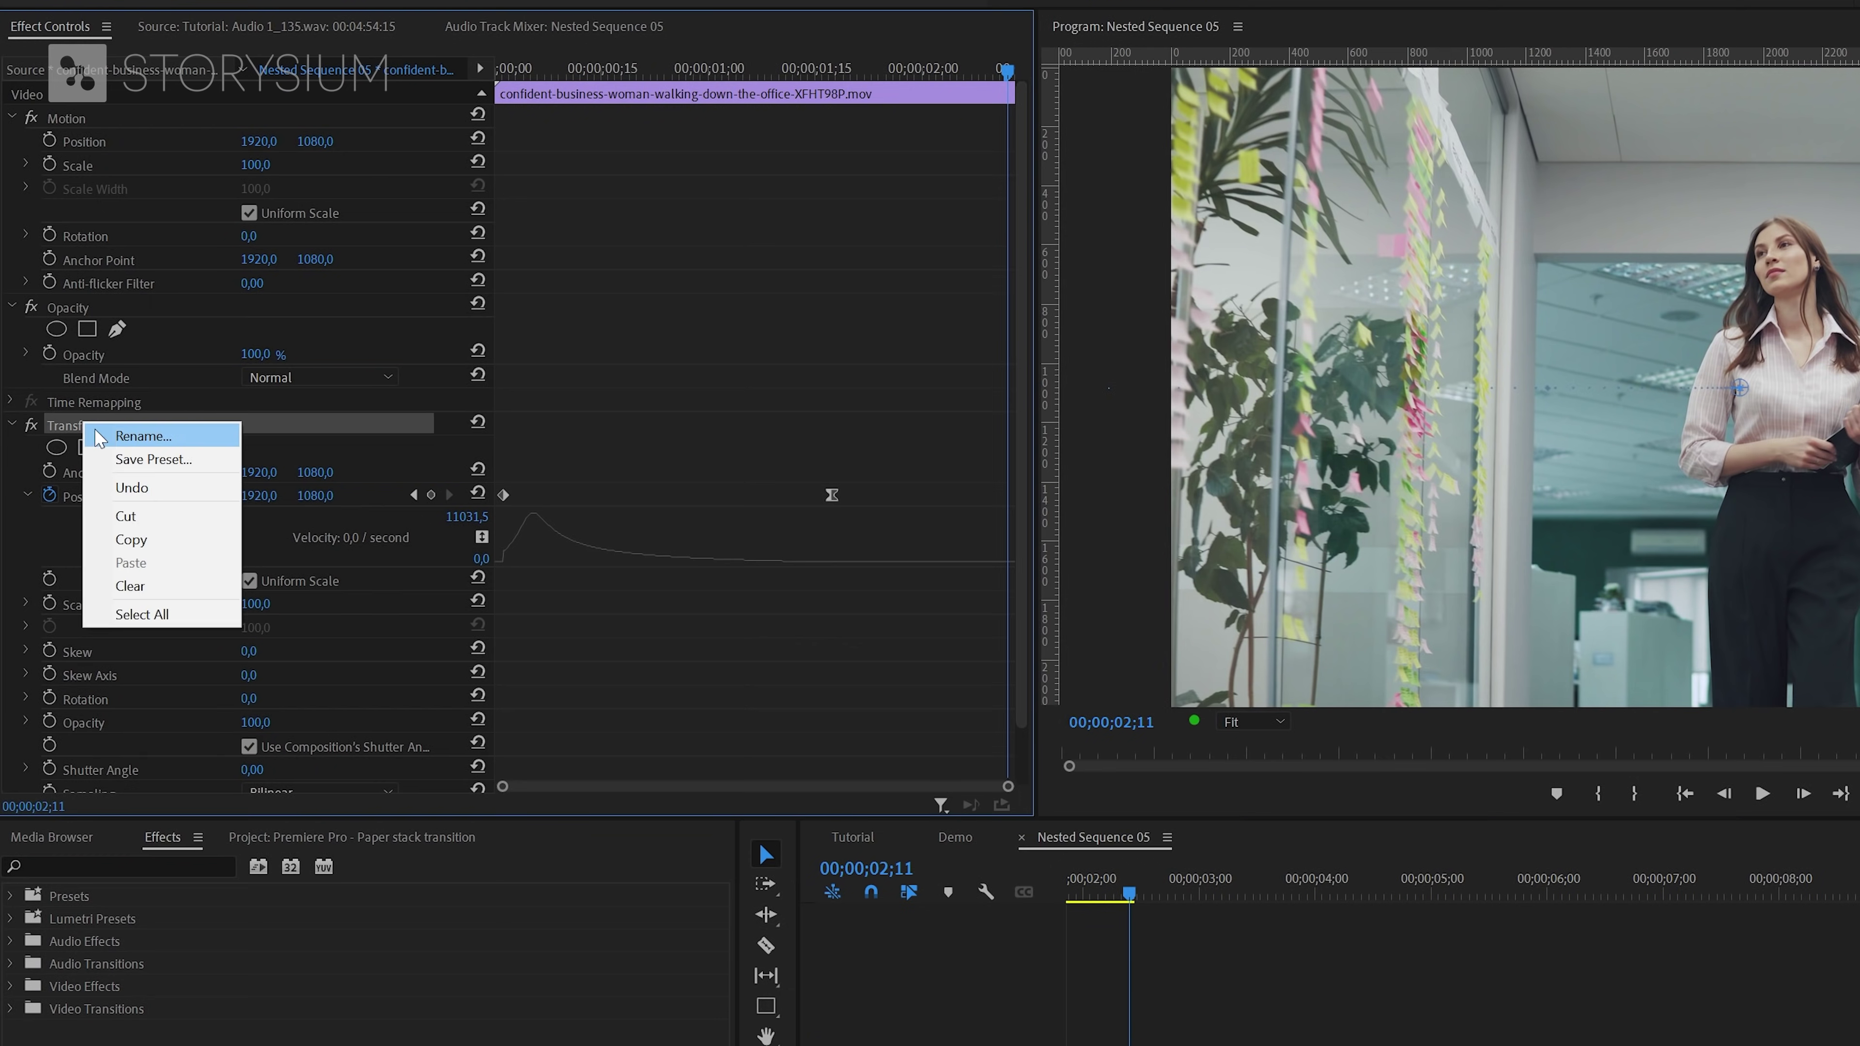
click(137, 459)
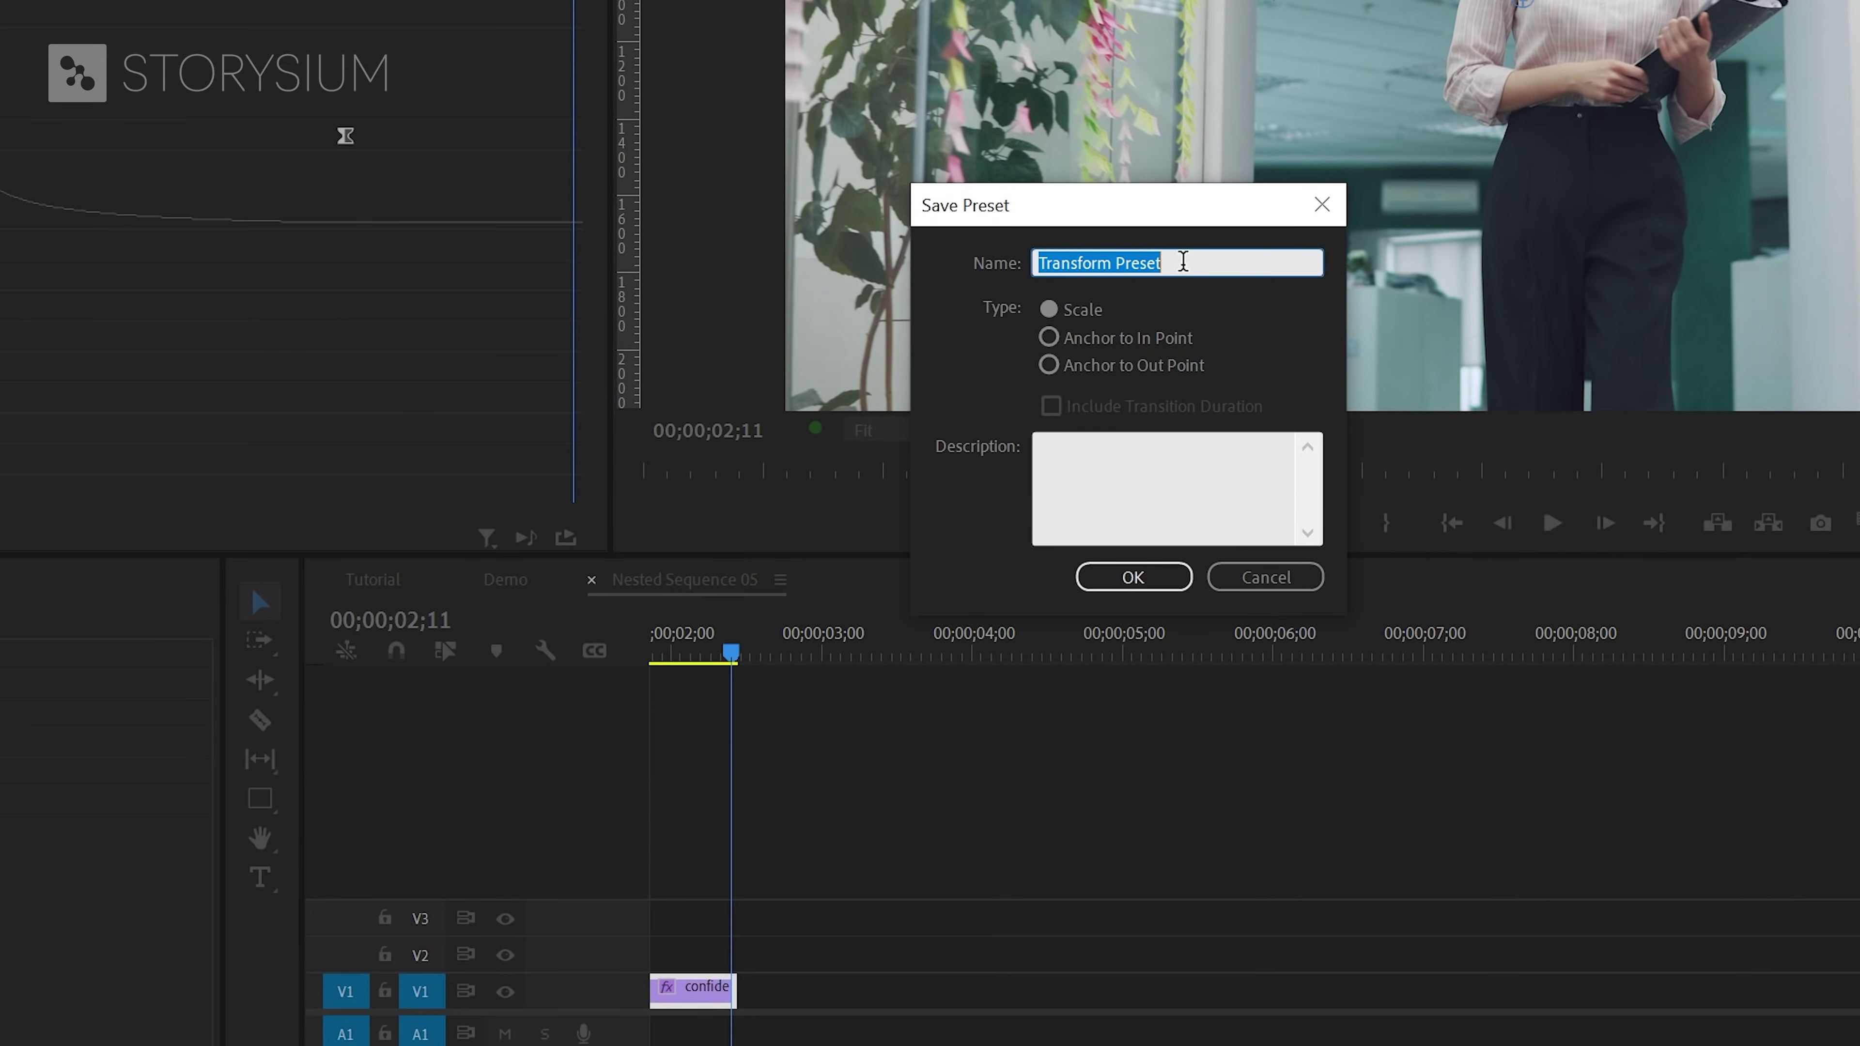
text(Preset1)
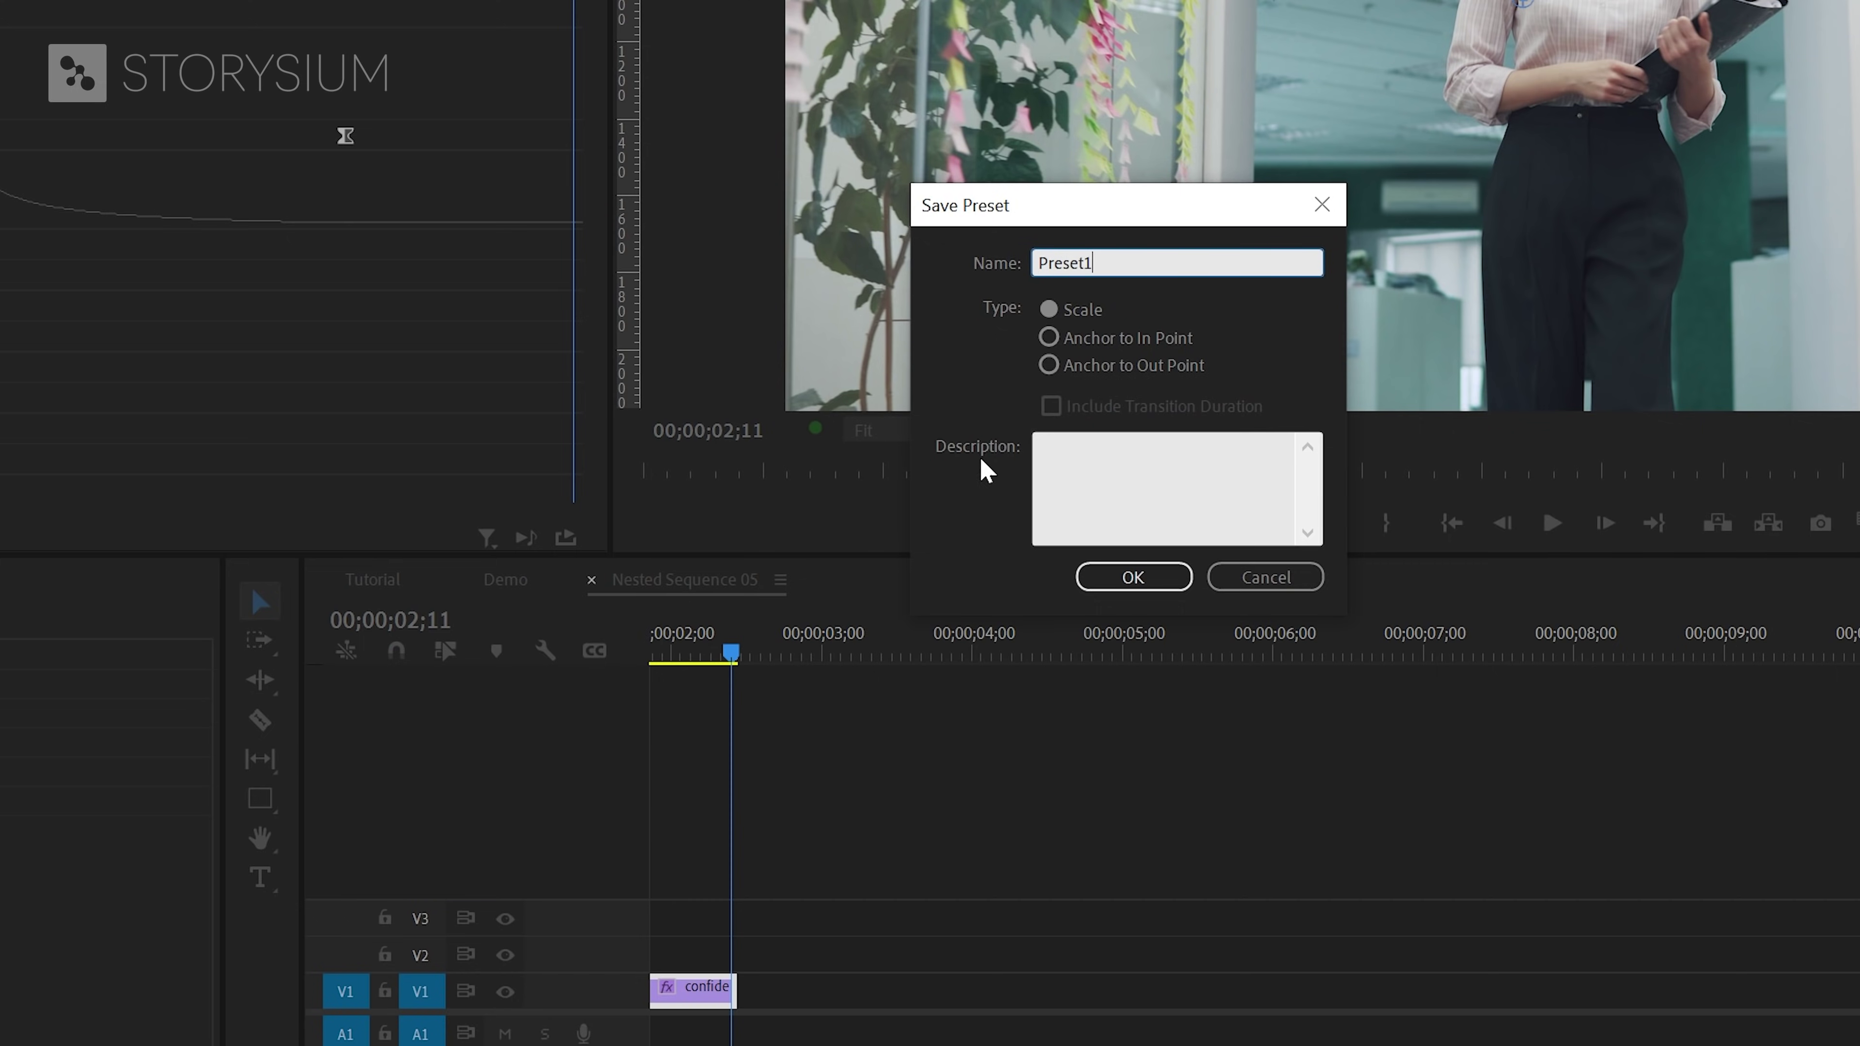
click(1133, 577)
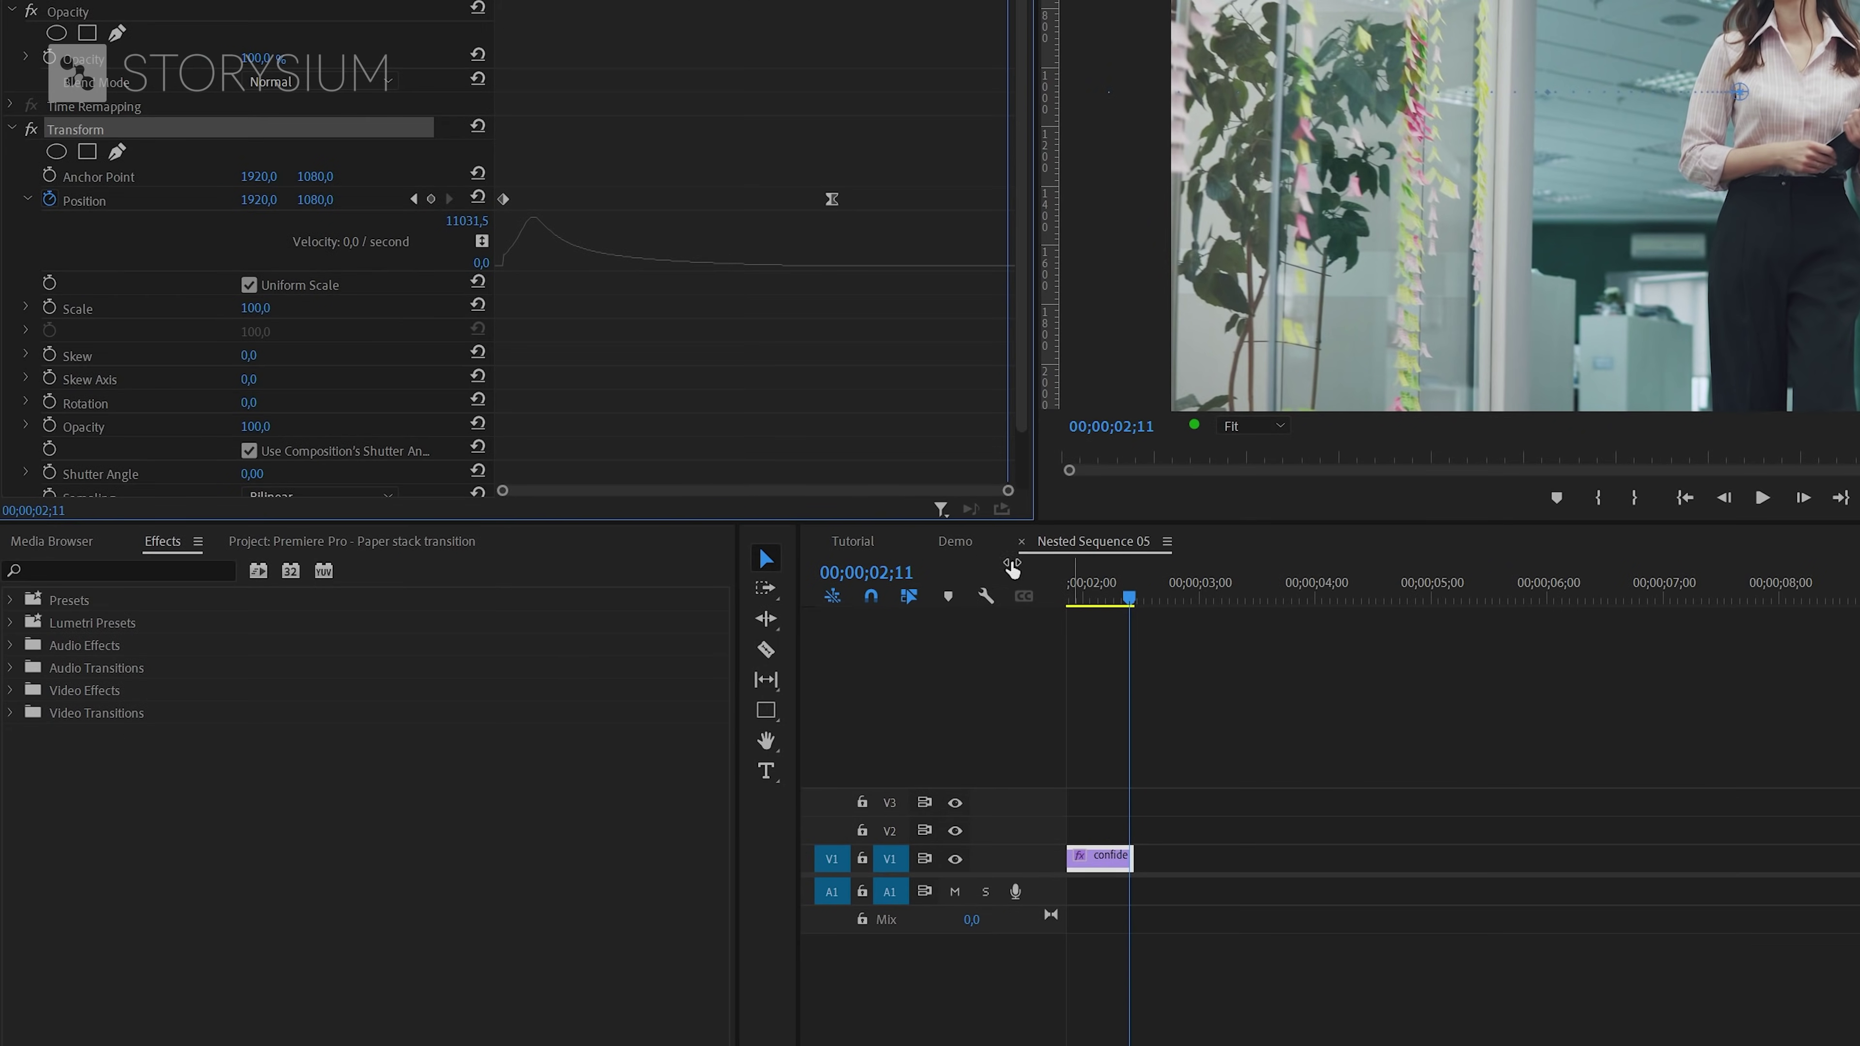
- Back in the Demo sequence, save the nested clip's Radial Shadow and Echo effects together as preset Preset2
click(957, 542)
click(1401, 826)
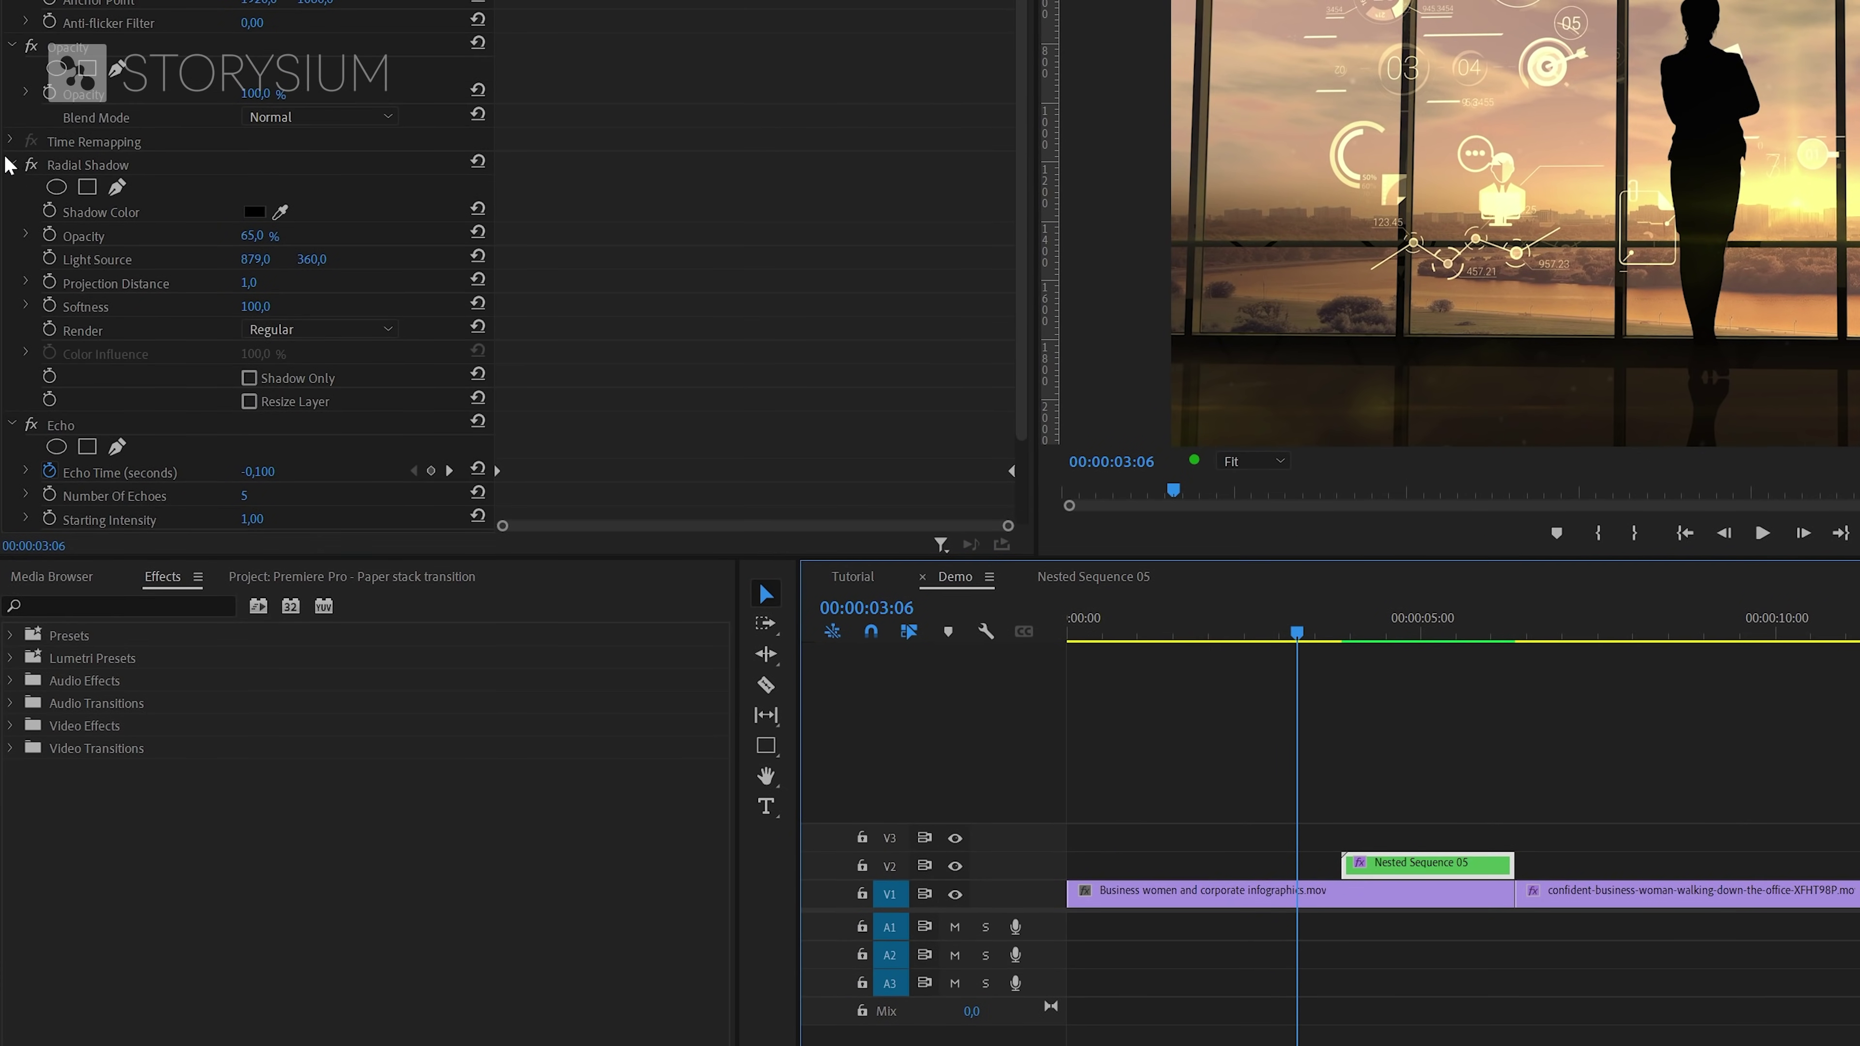
click(11, 164)
click(12, 189)
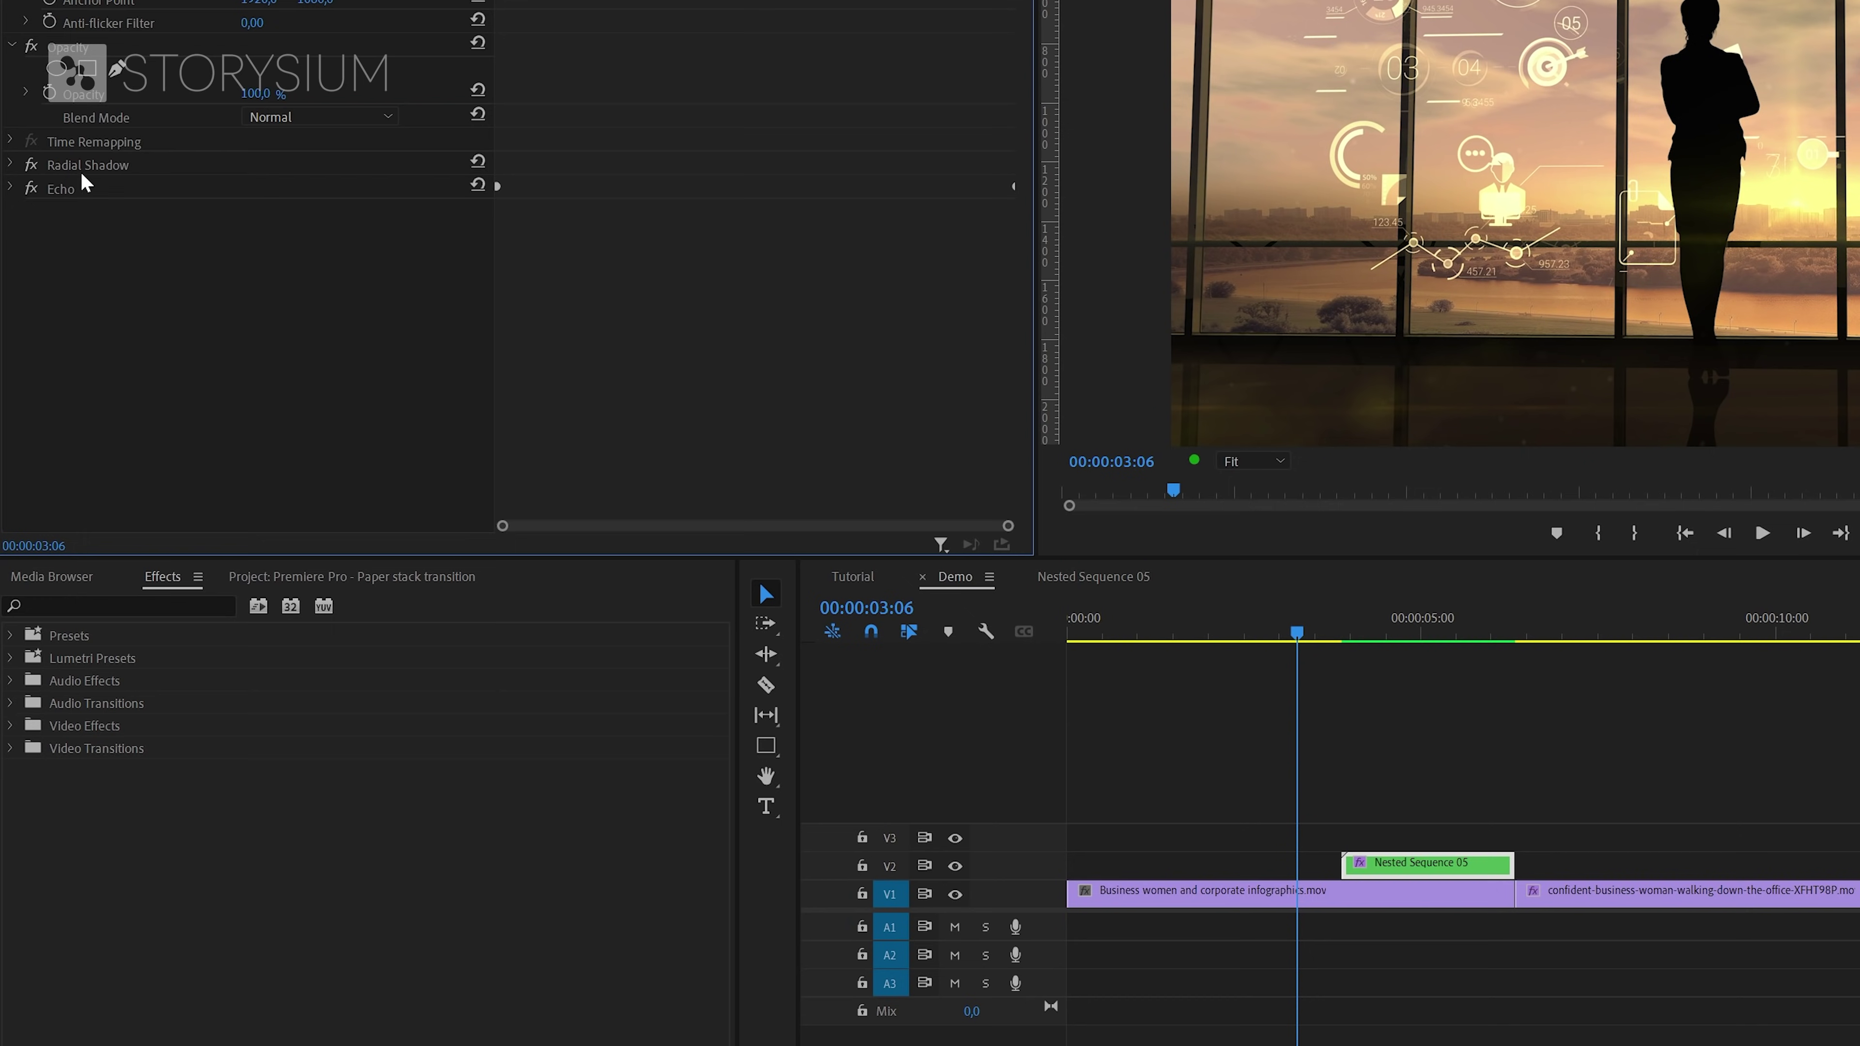
click(100, 173)
ctrl+click(67, 189)
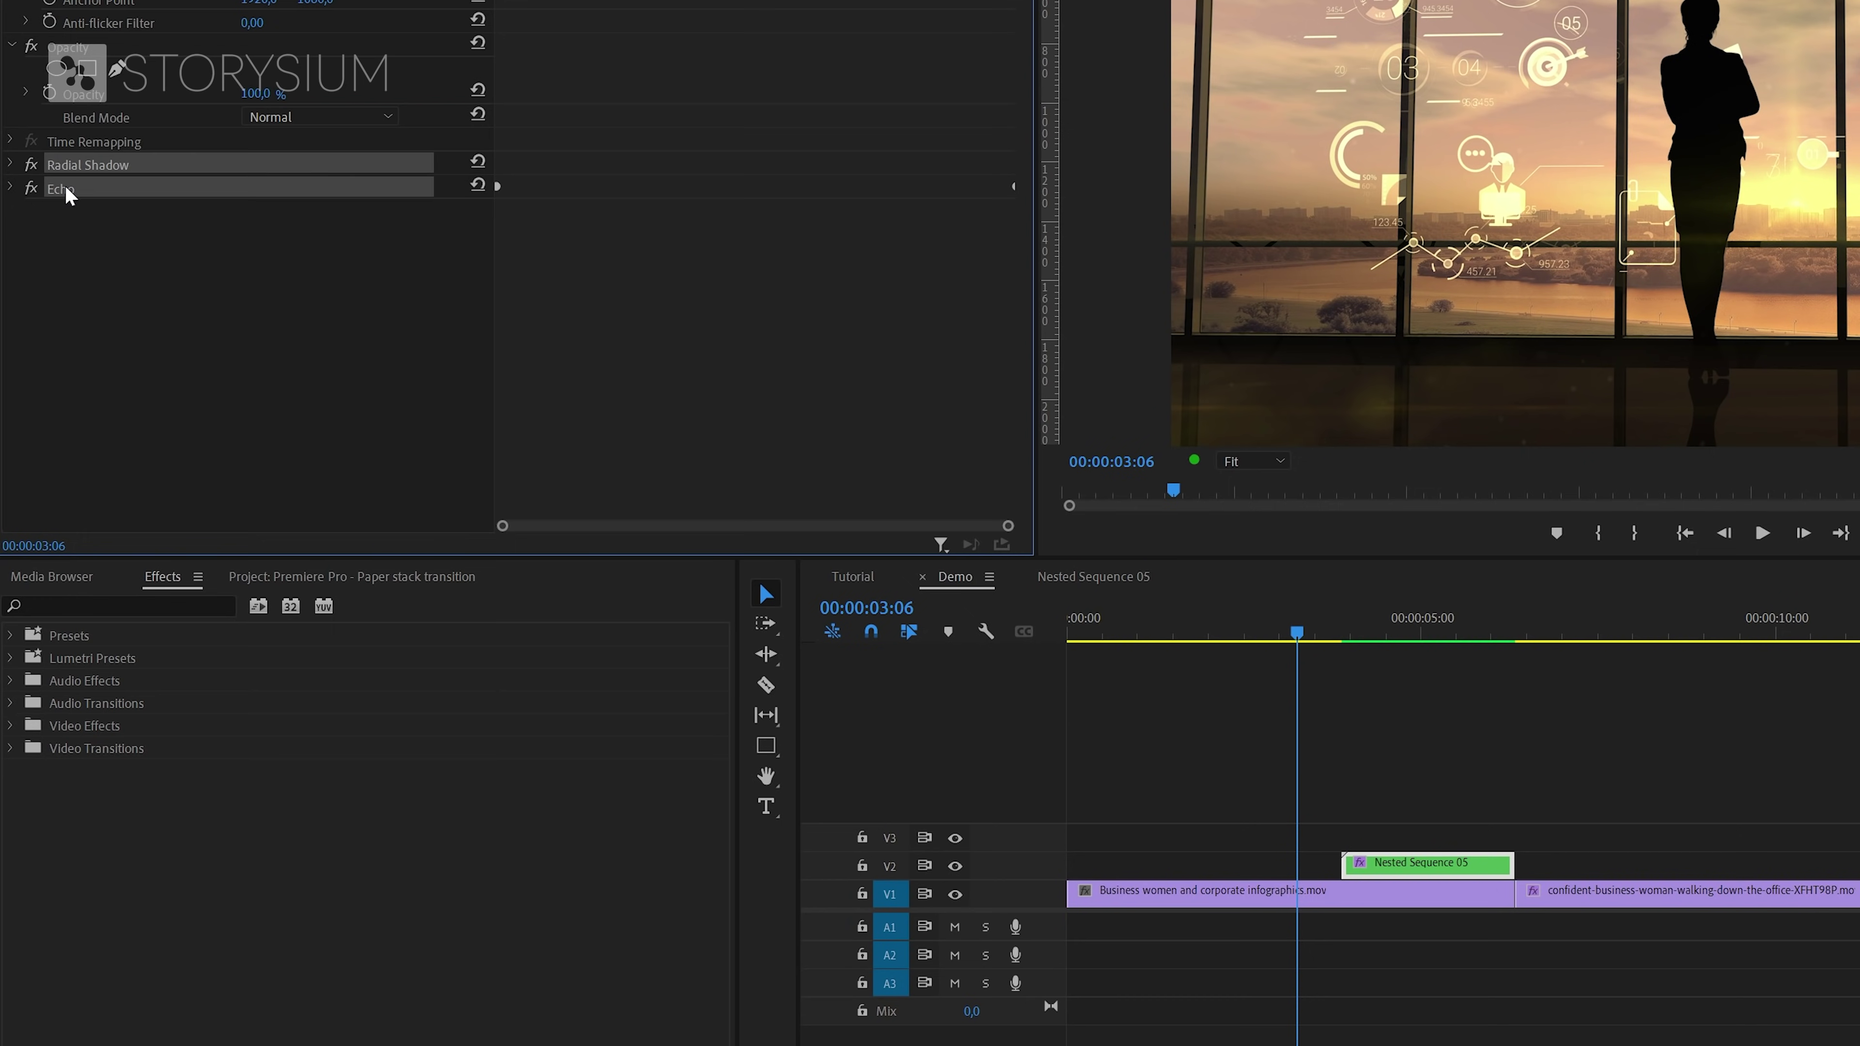
right_click(89, 164)
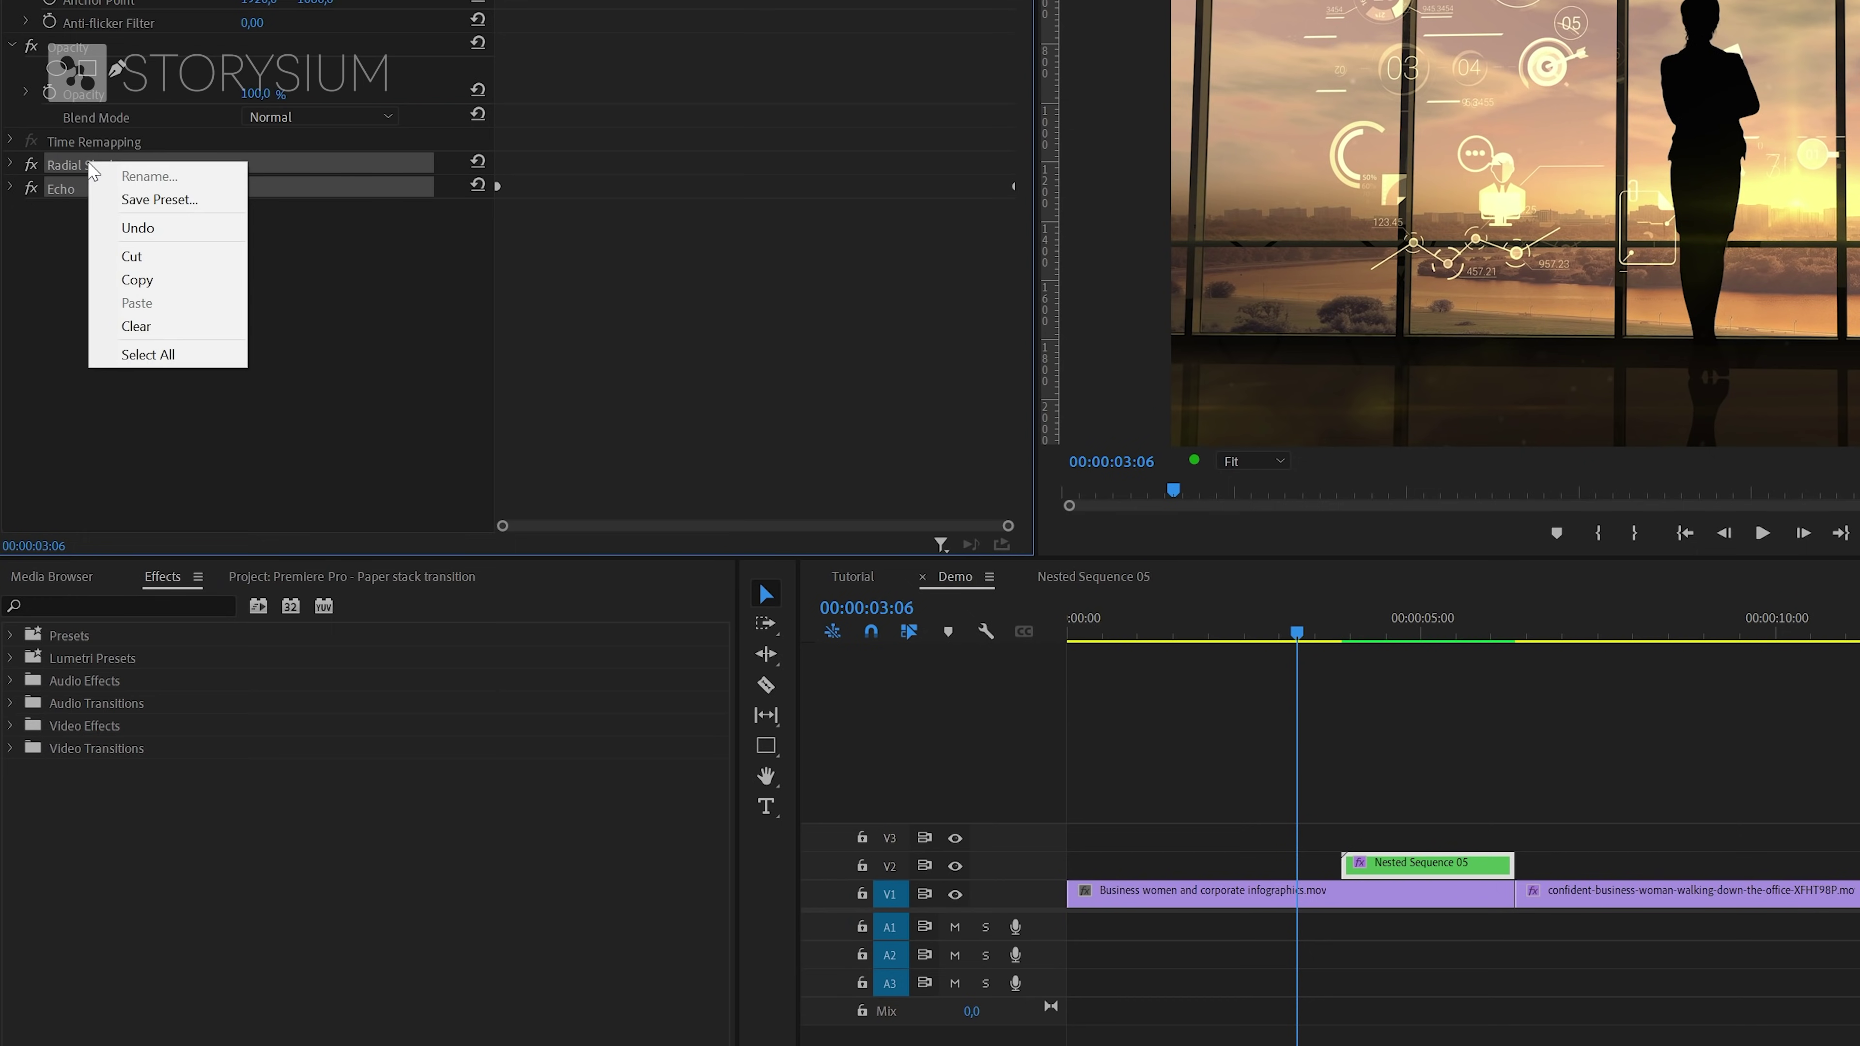
click(141, 200)
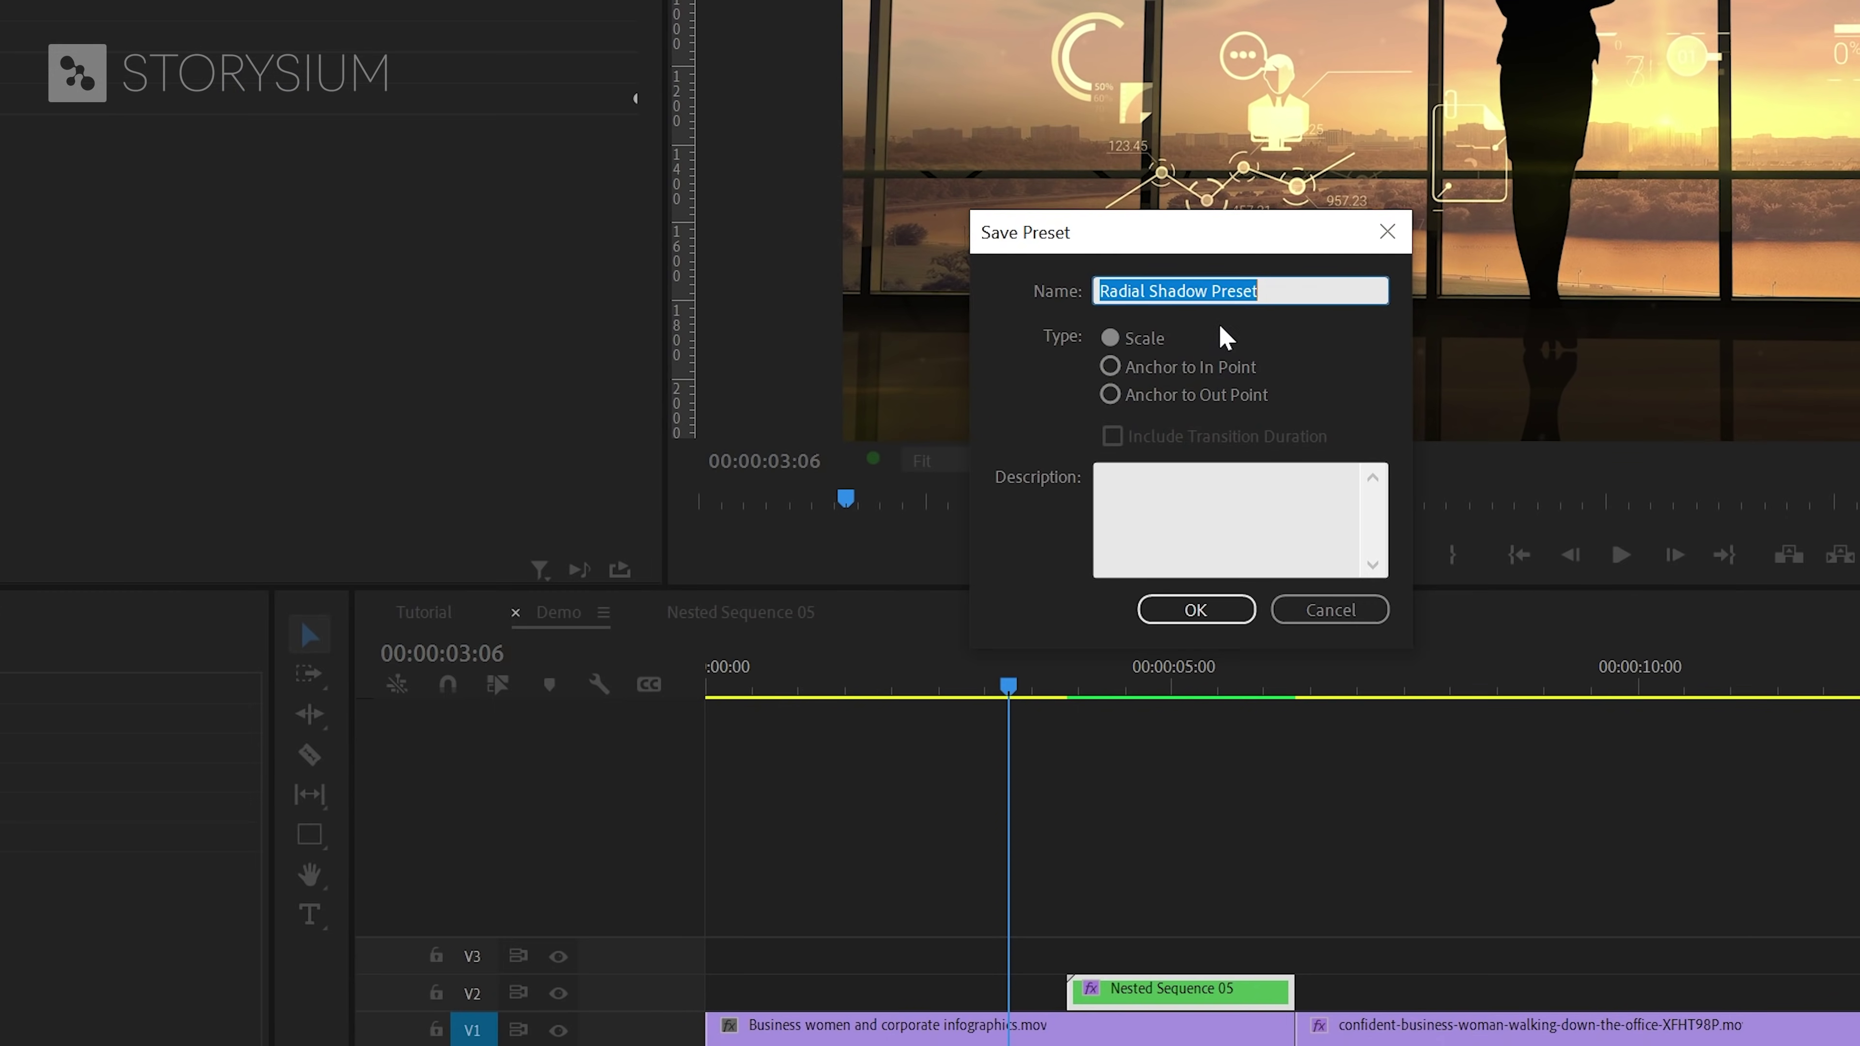
text(Preset2)
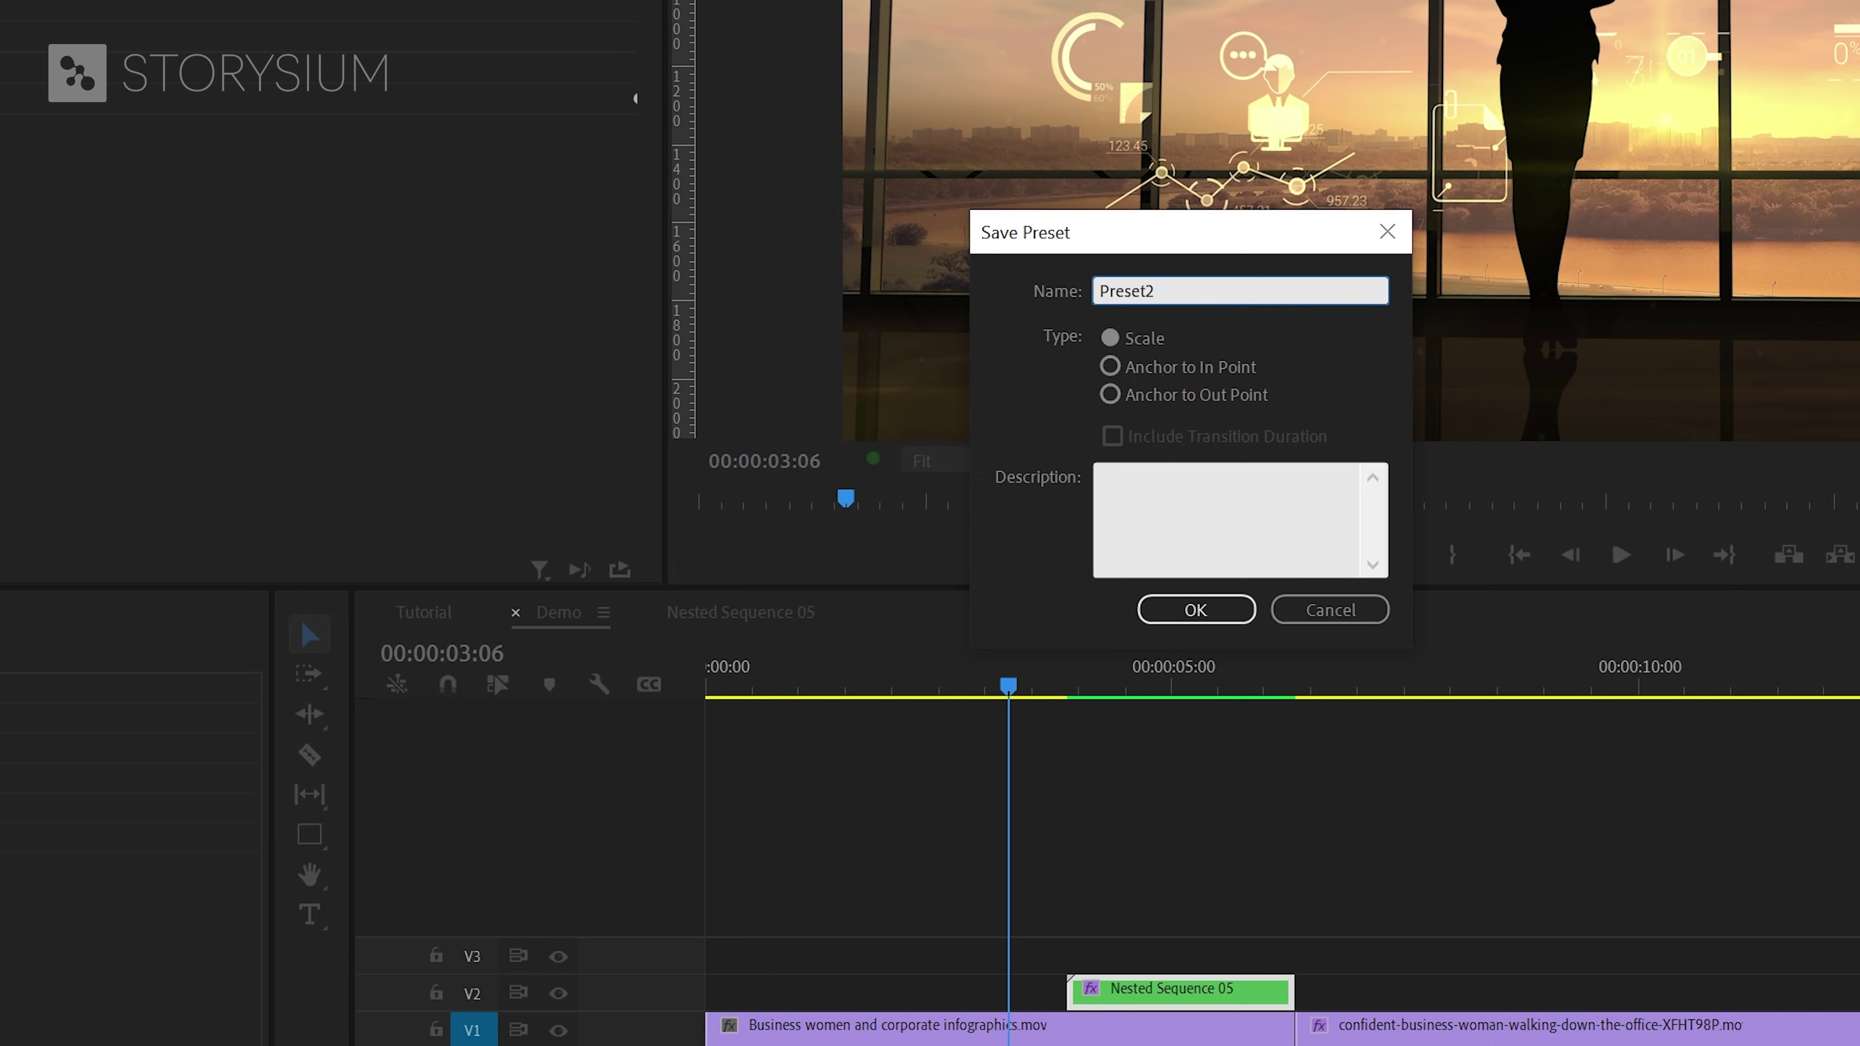
click(1195, 609)
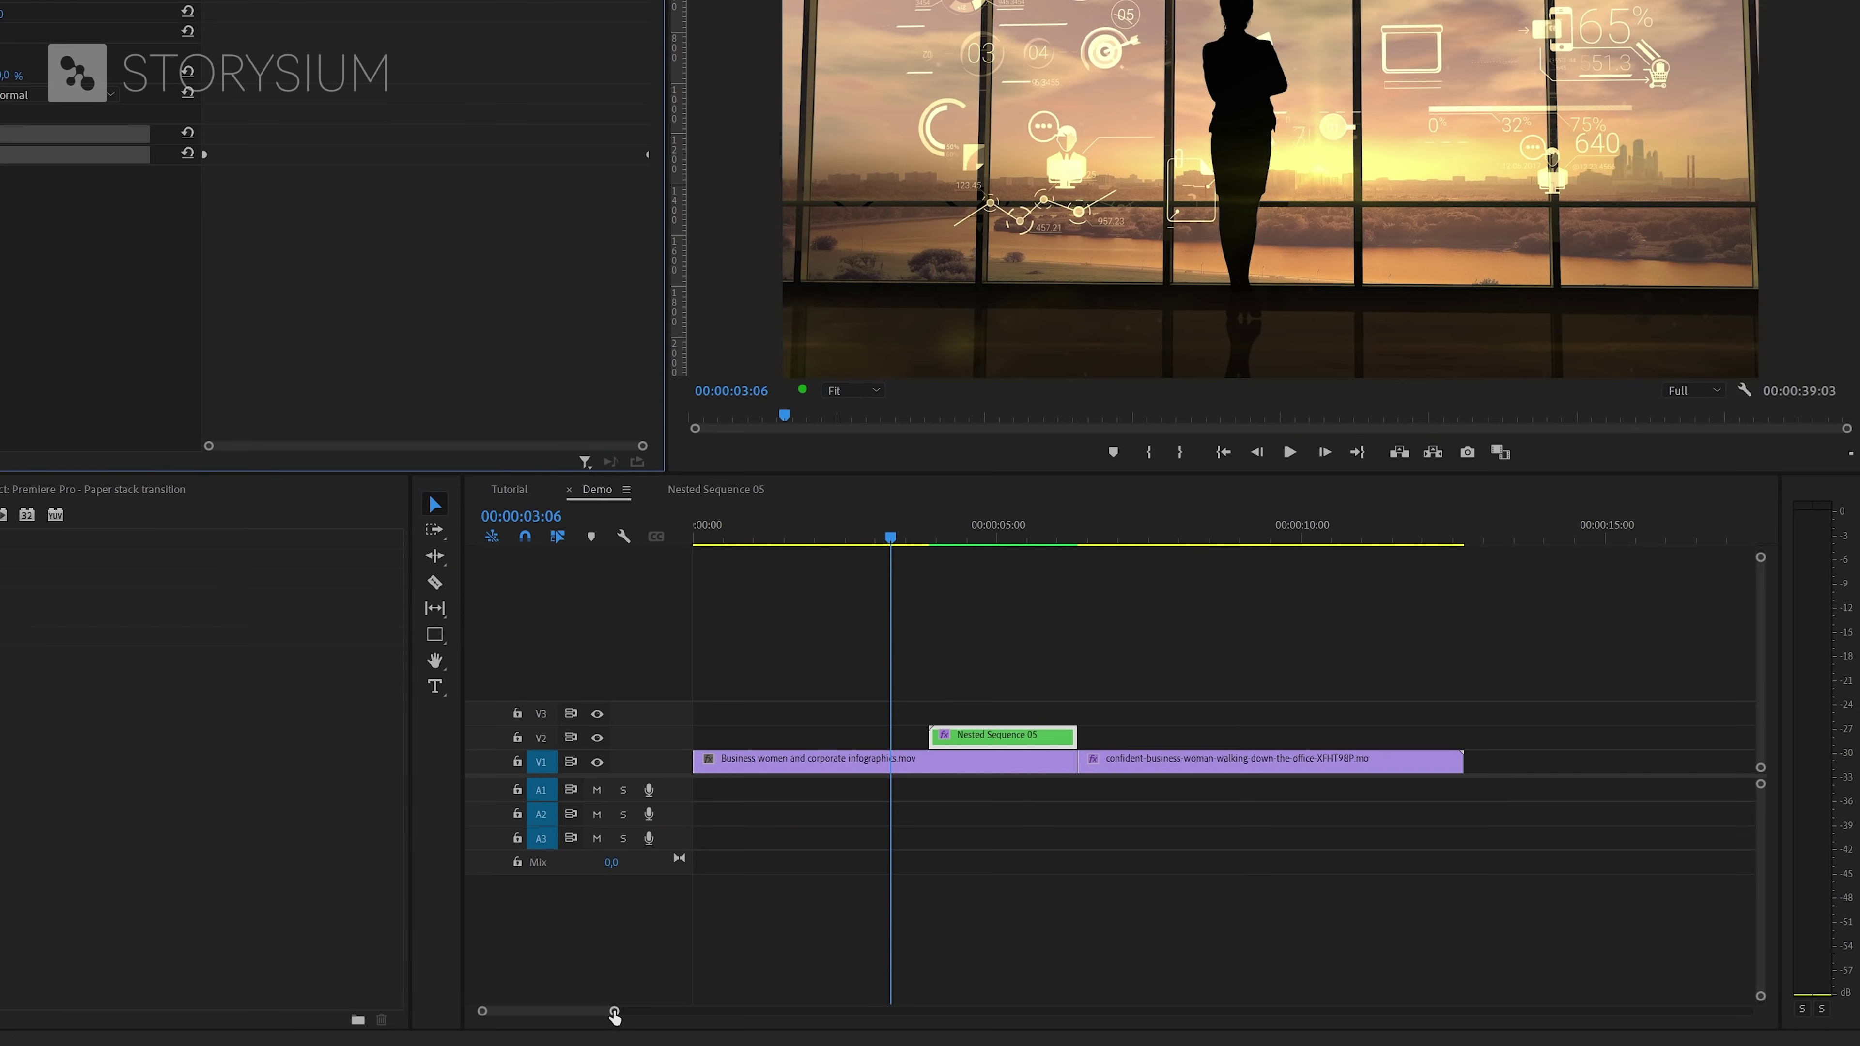
- Apply Preset1 to the upper V2 clip at the 30-second mark
drag(614, 1011, 742, 1011)
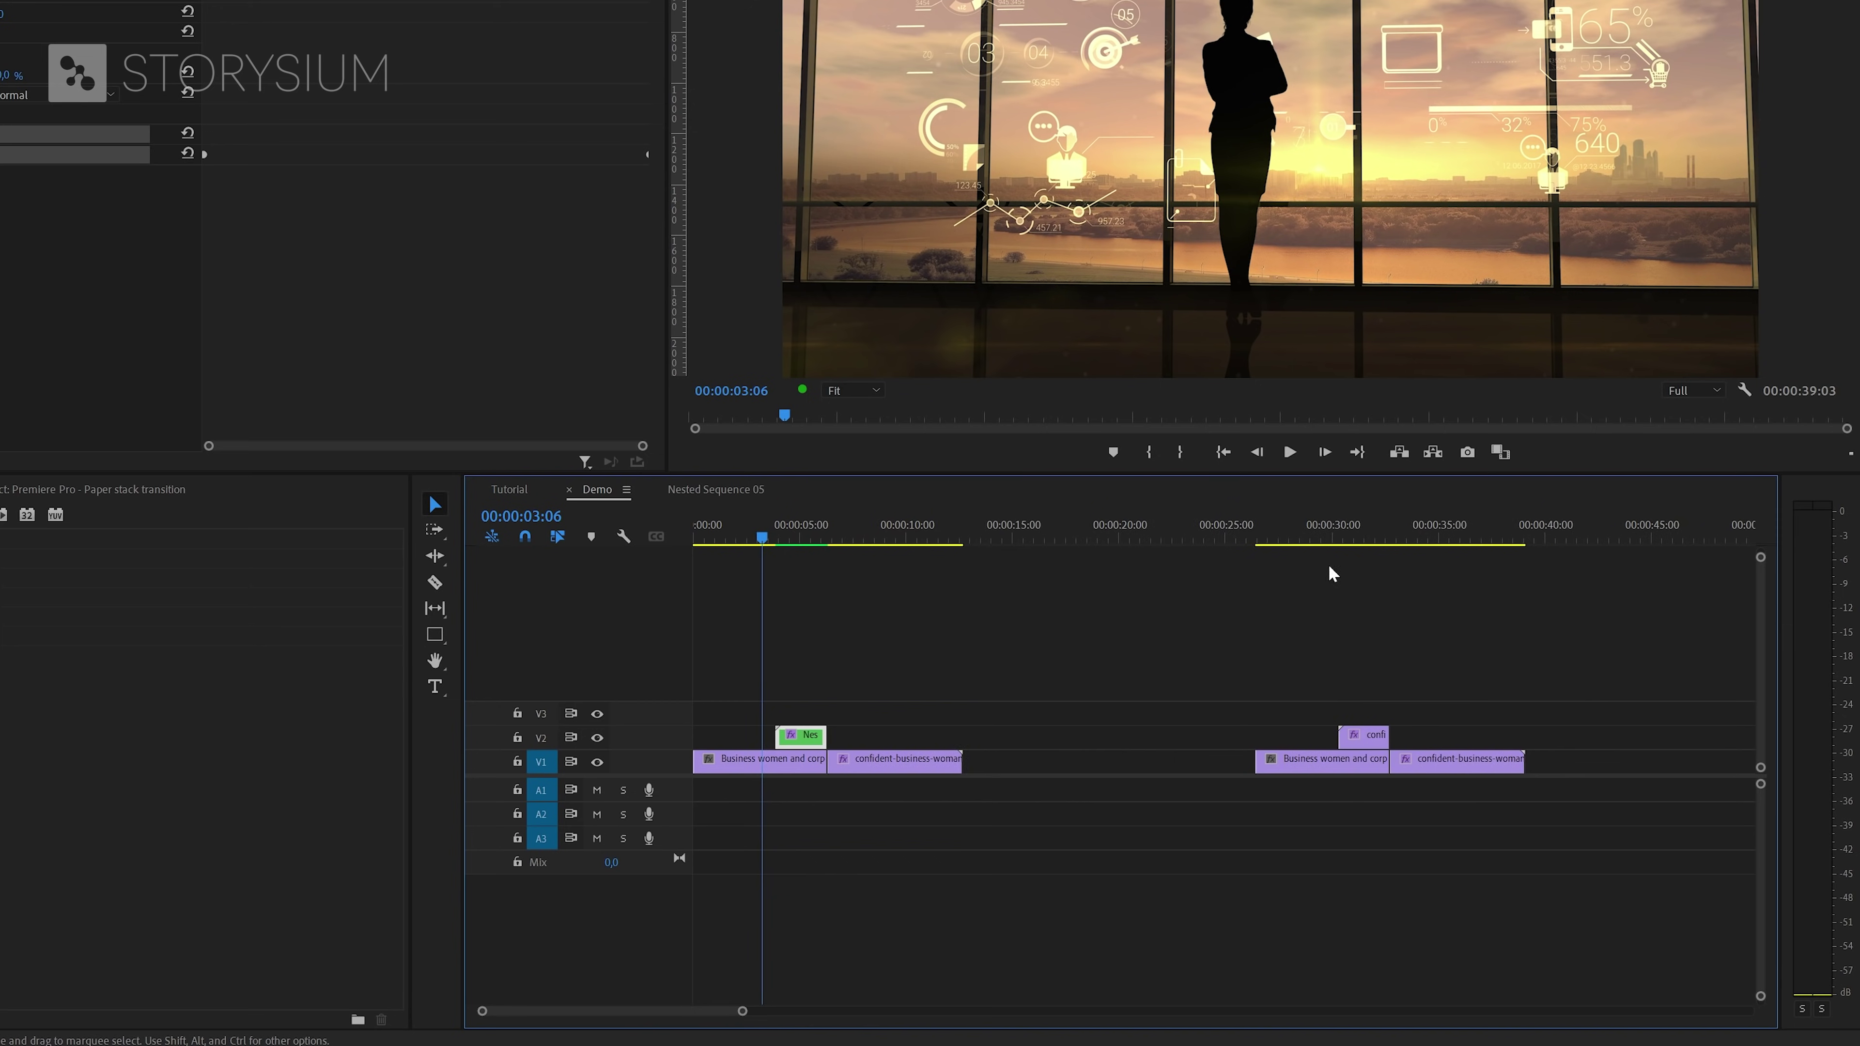
click(1332, 537)
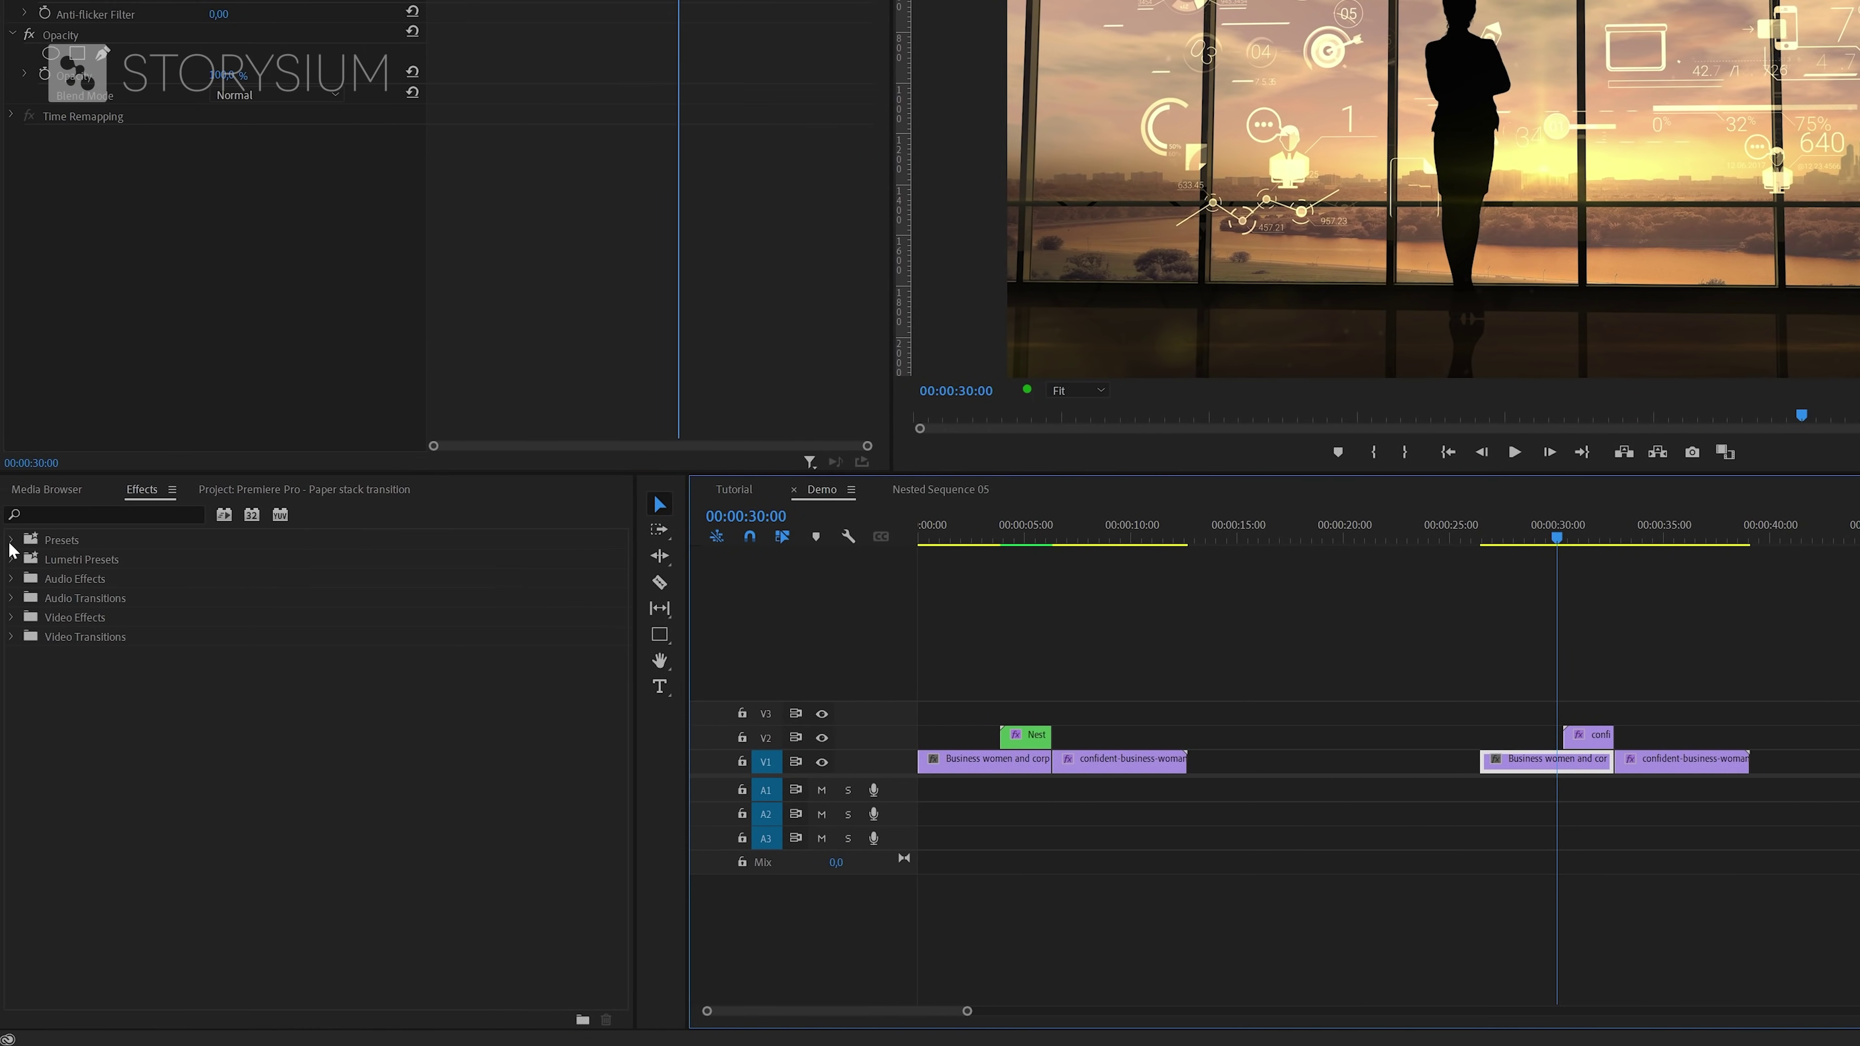
click(11, 540)
drag(80, 568, 1601, 736)
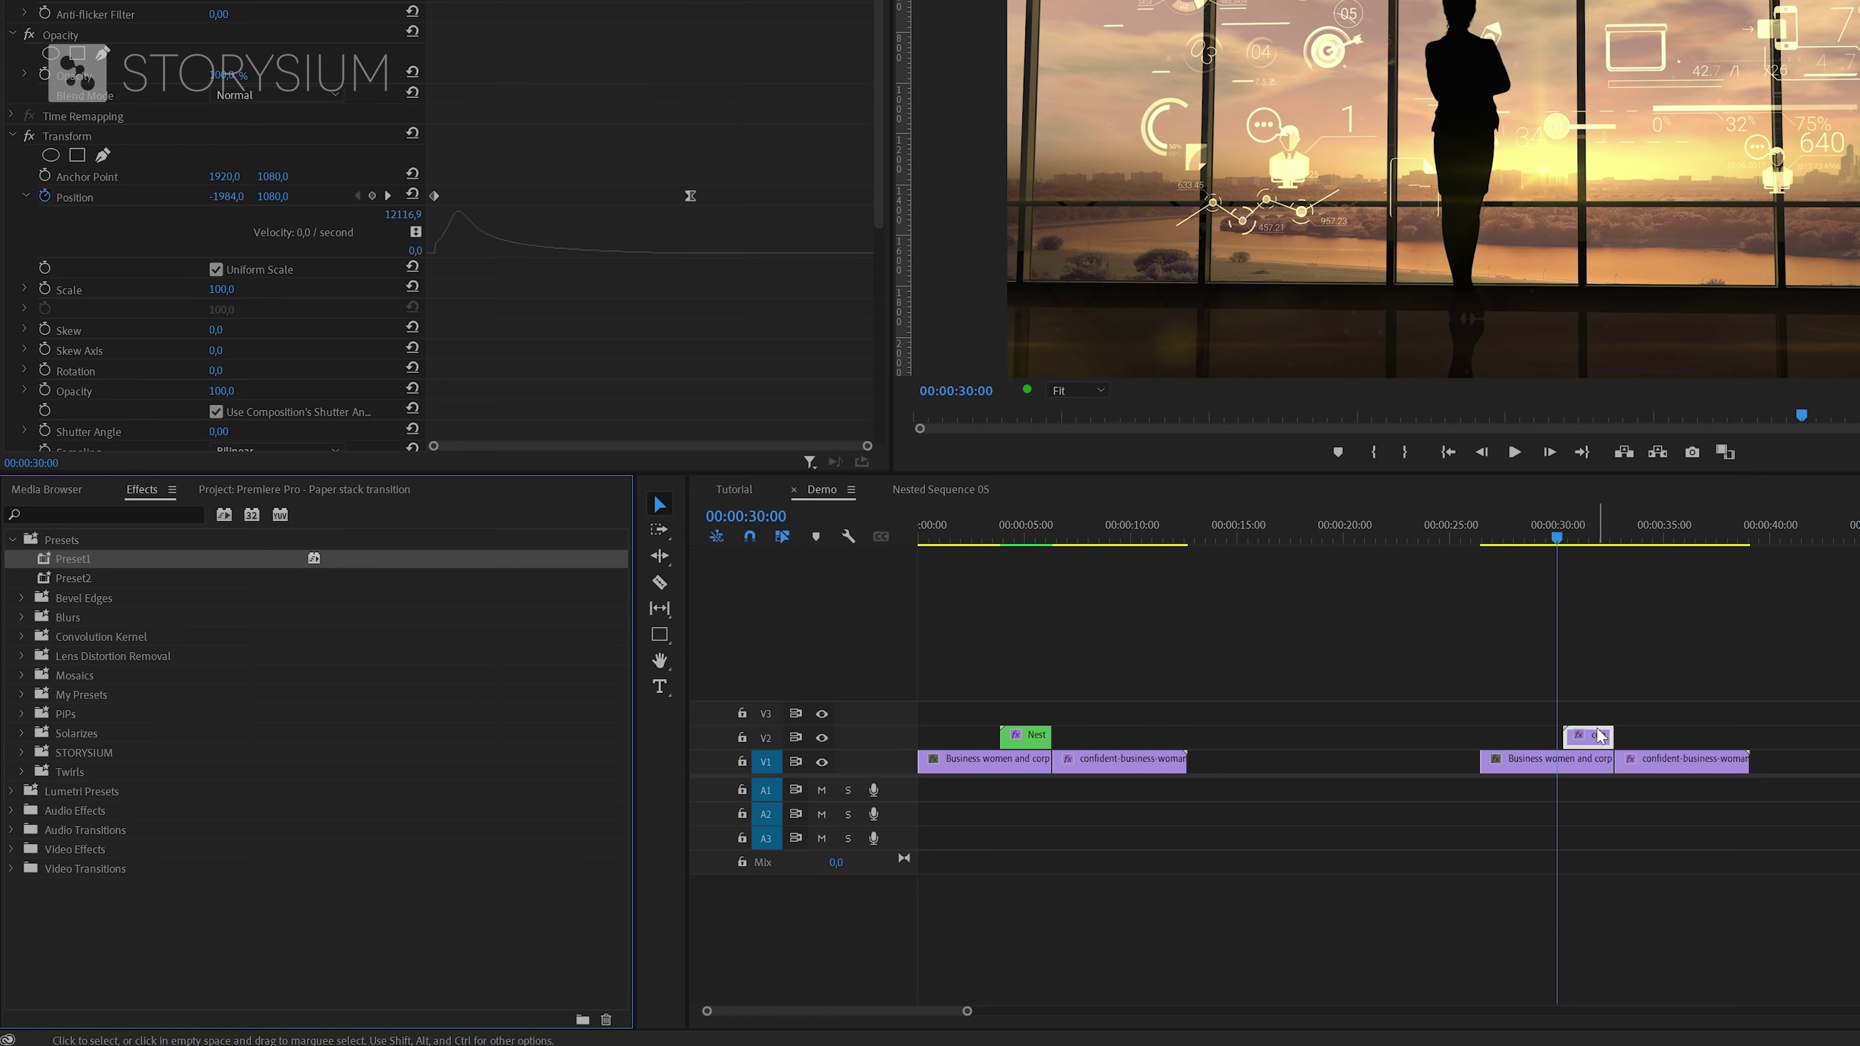
- Nest the upper clip into its own sequence, keeping the default name
right_click(1601, 736)
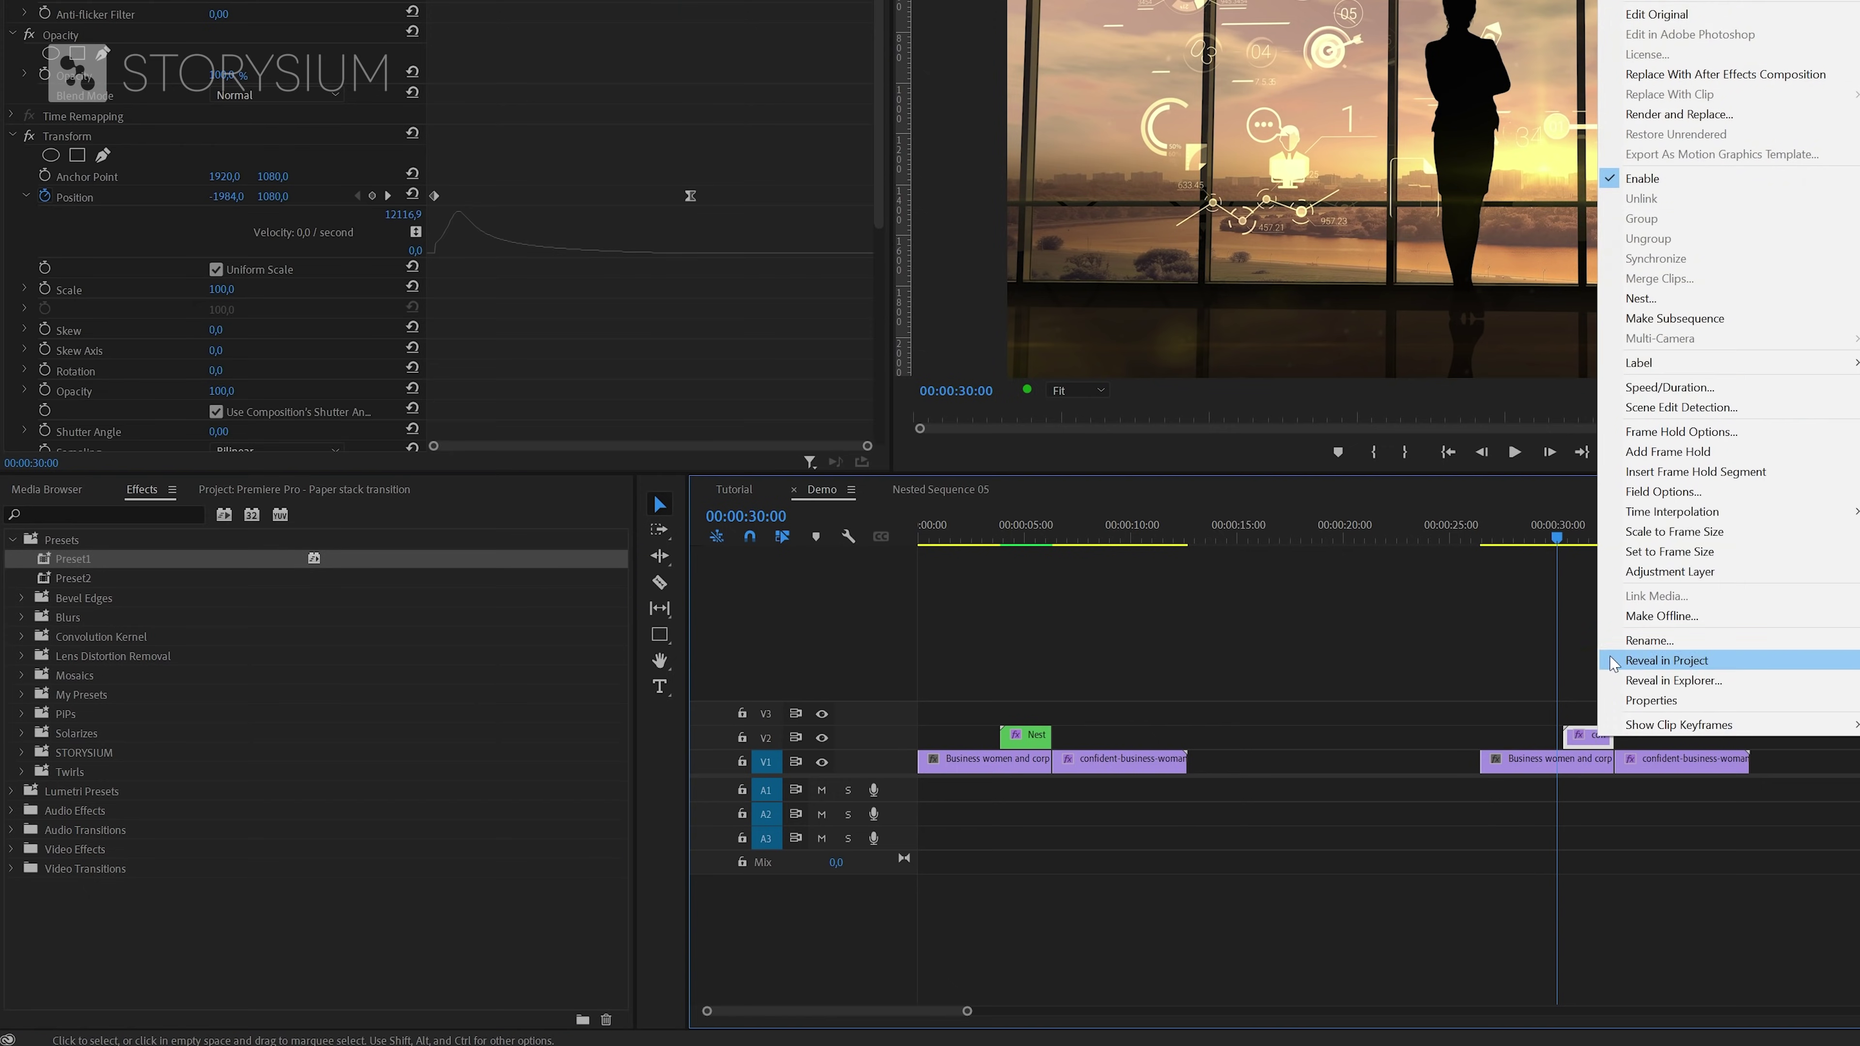
click(1640, 299)
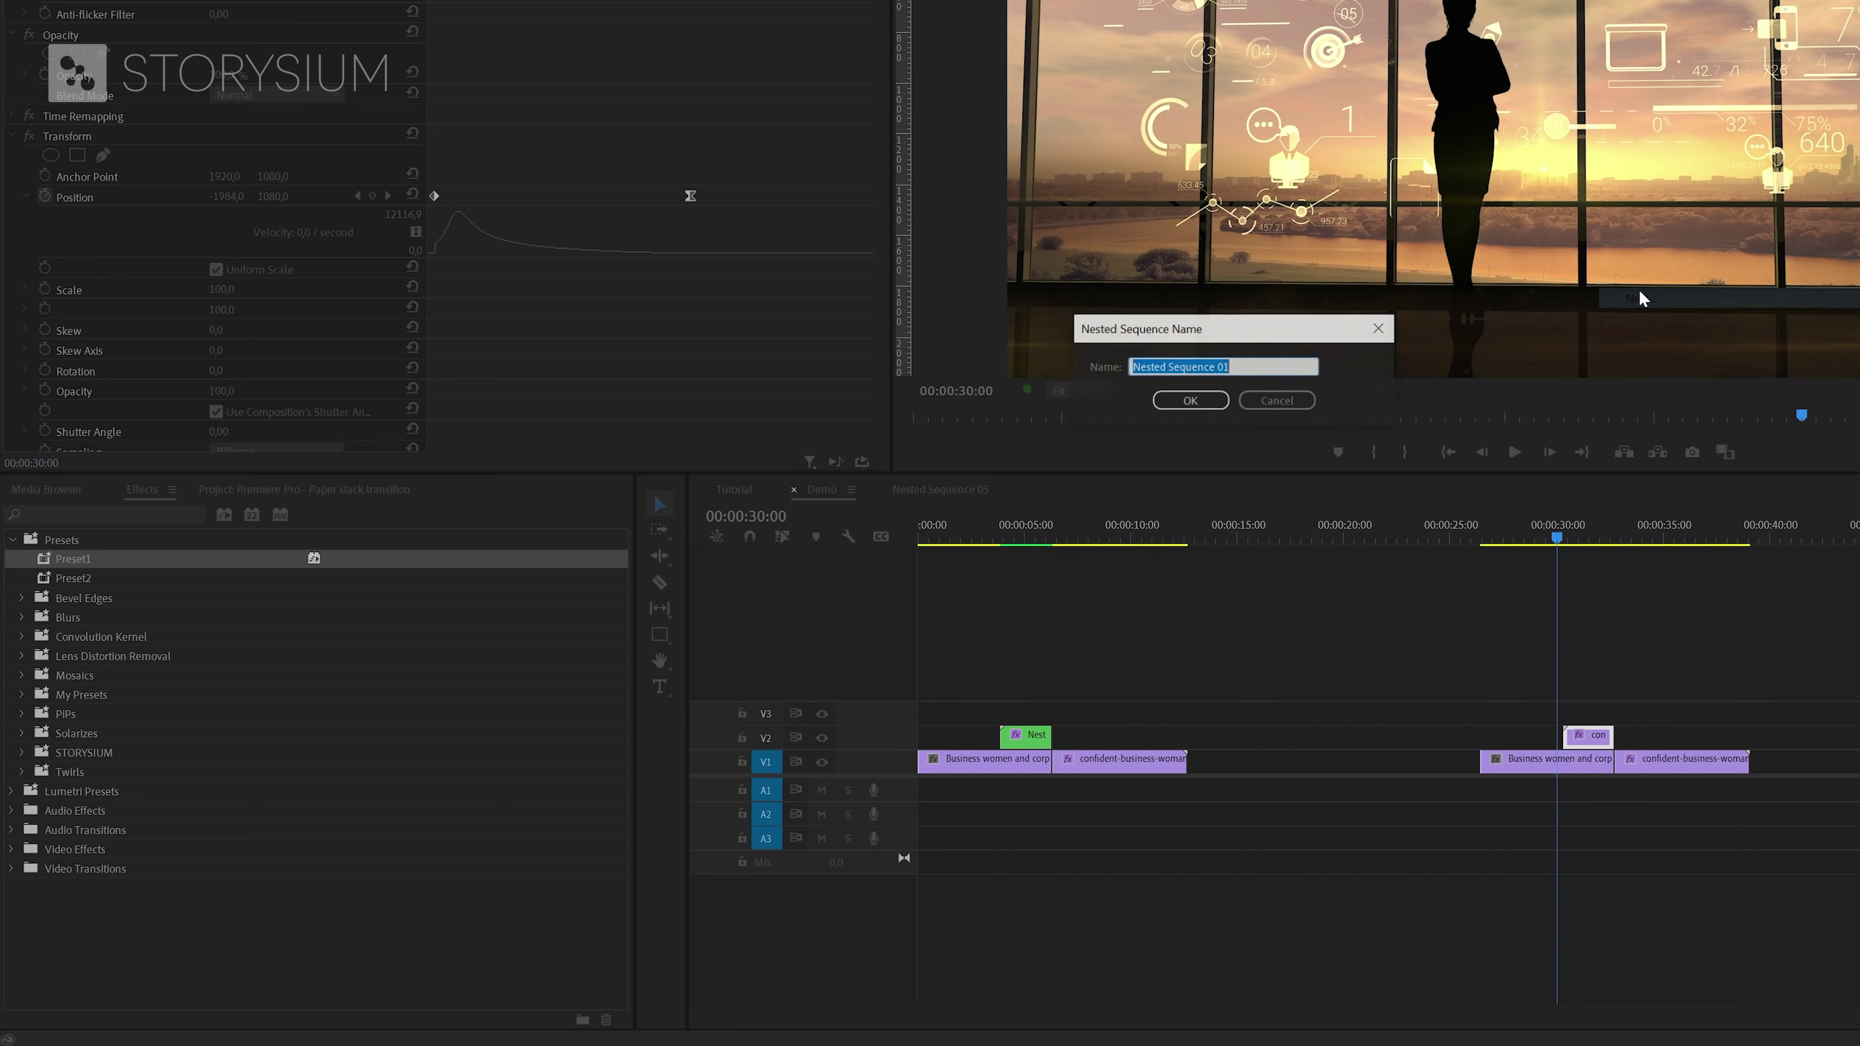
click(1180, 402)
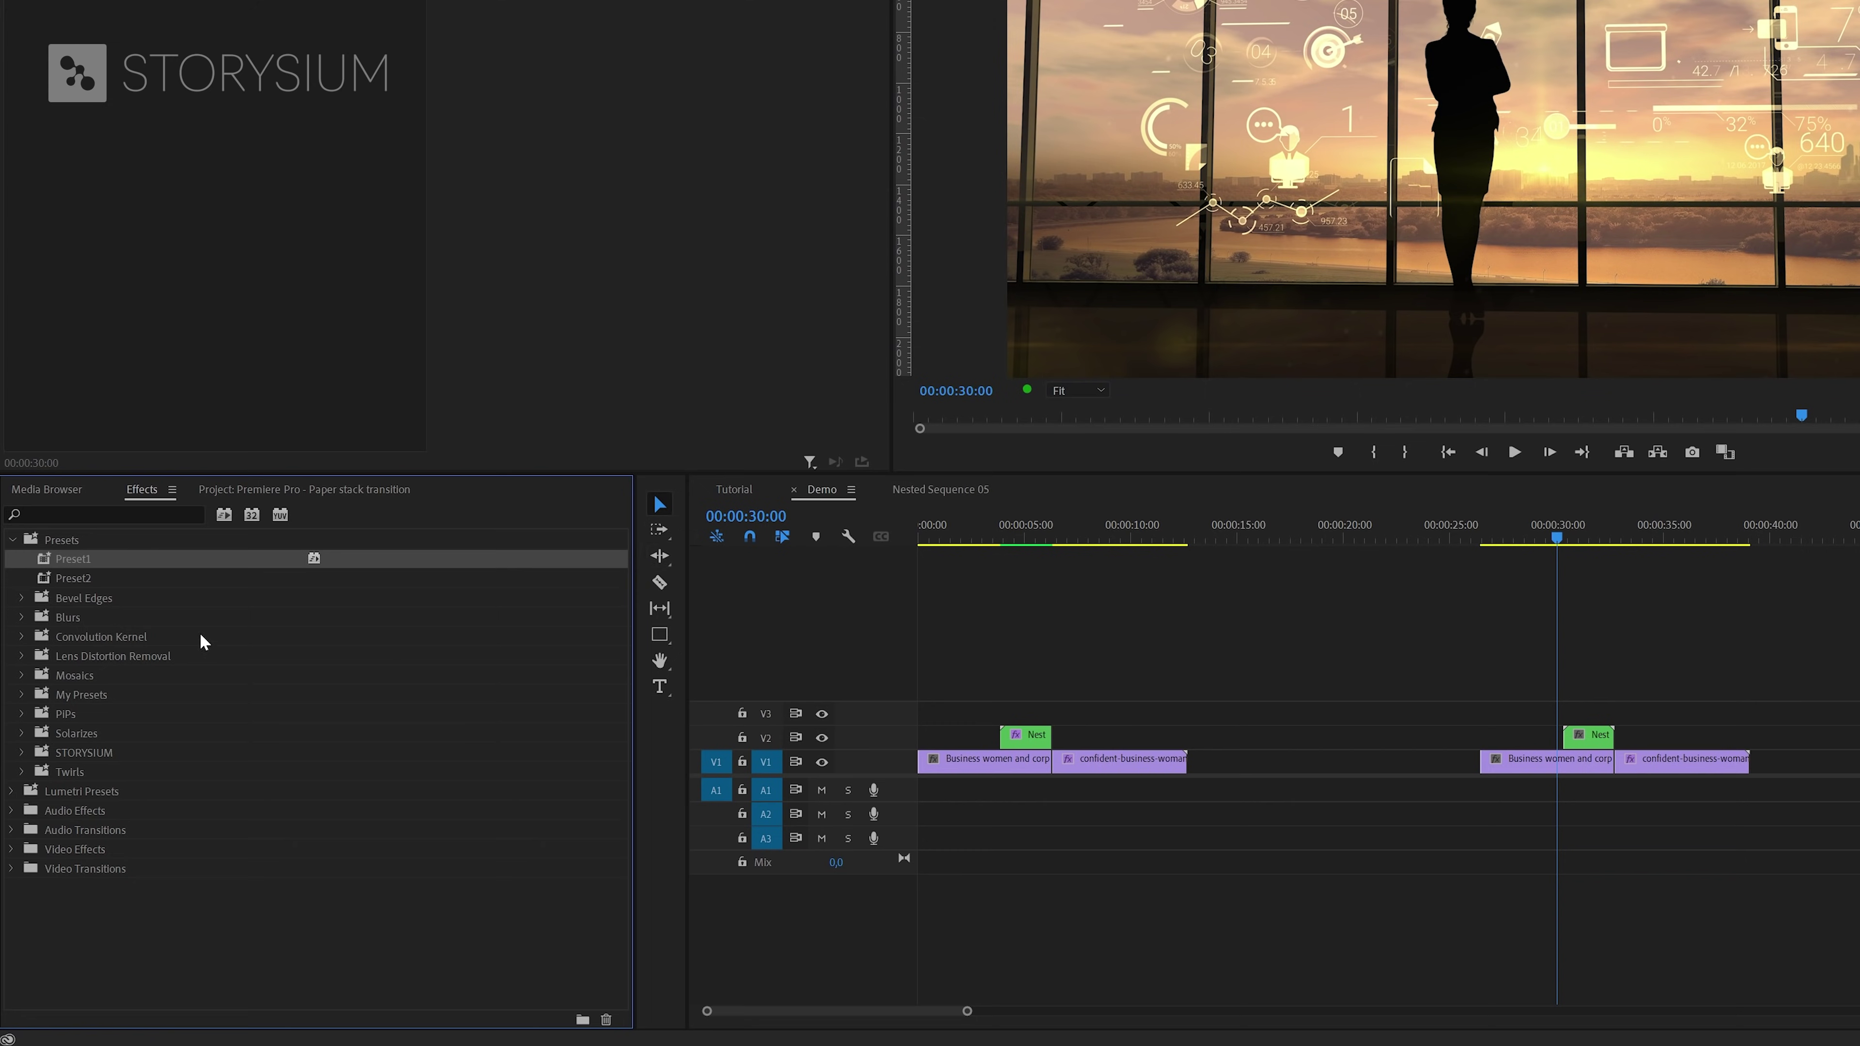
- Apply Preset2 to the new nested clip near 30 seconds, render, and play back the transition
drag(82, 585, 1585, 730)
click(1558, 540)
key(Return)
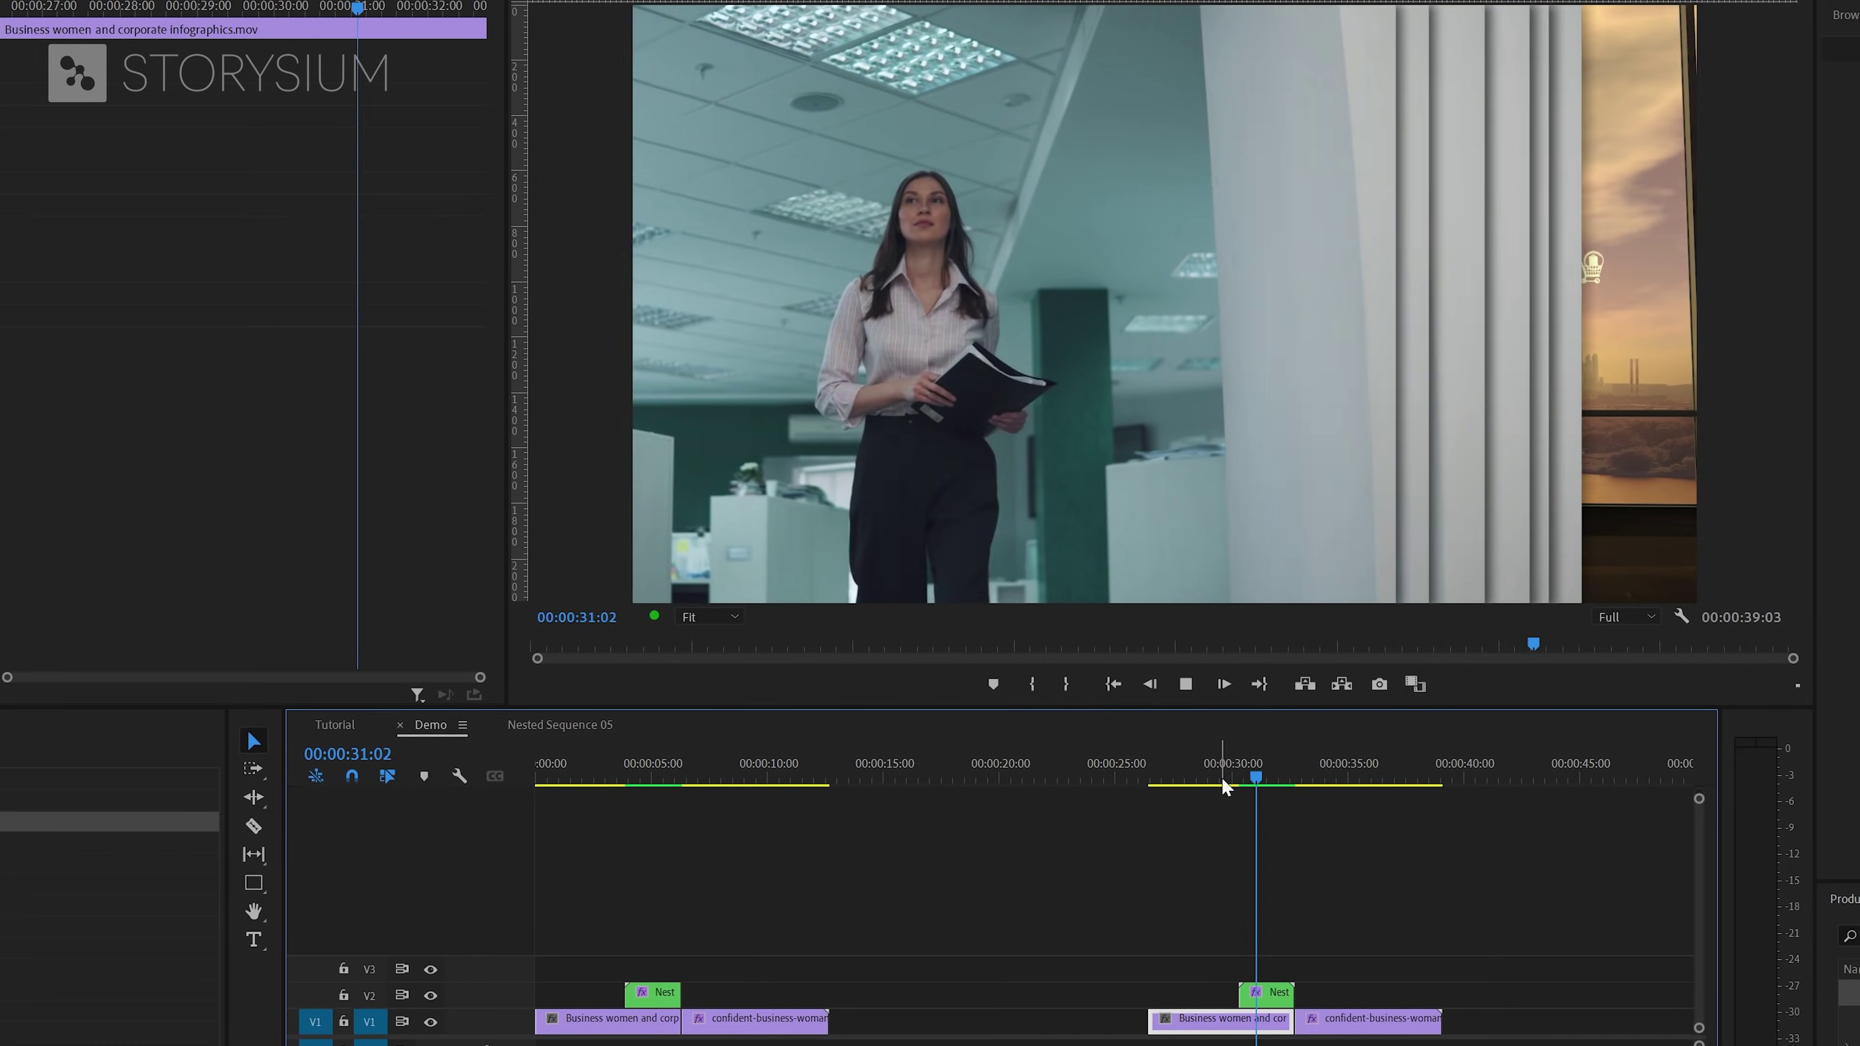
key(space)
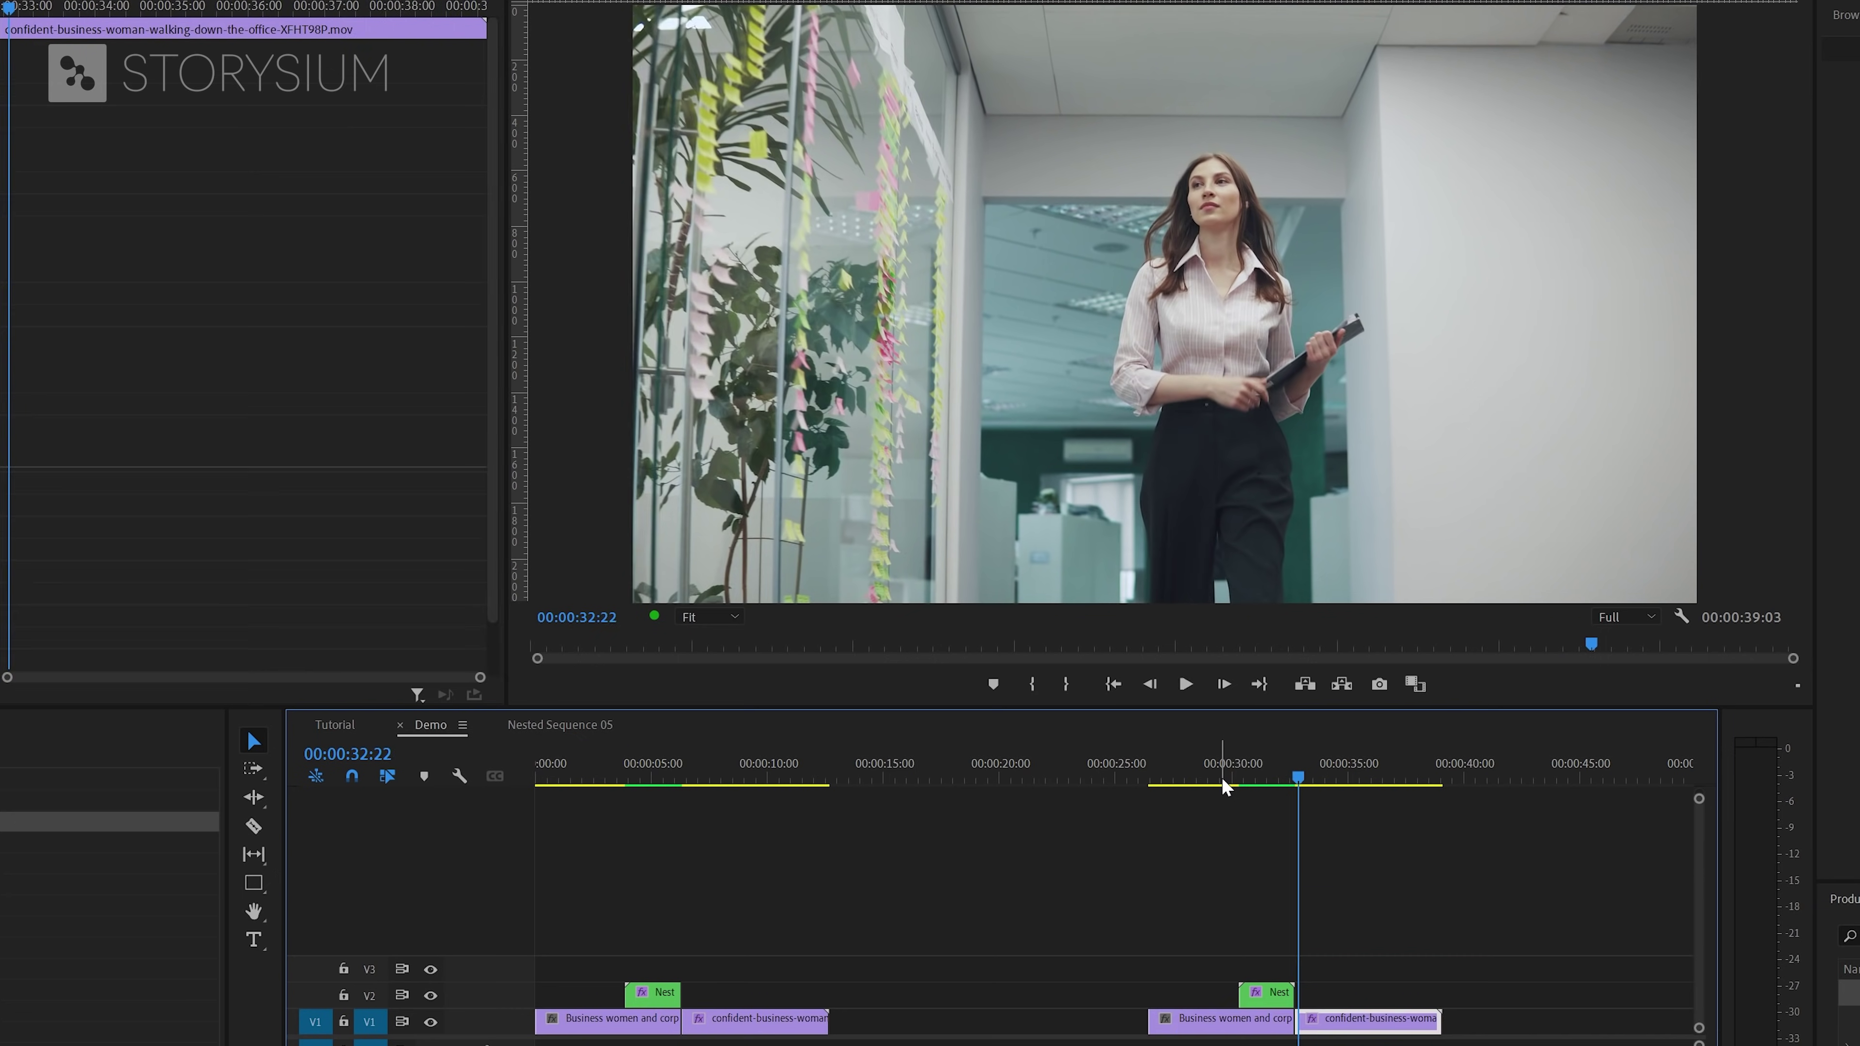